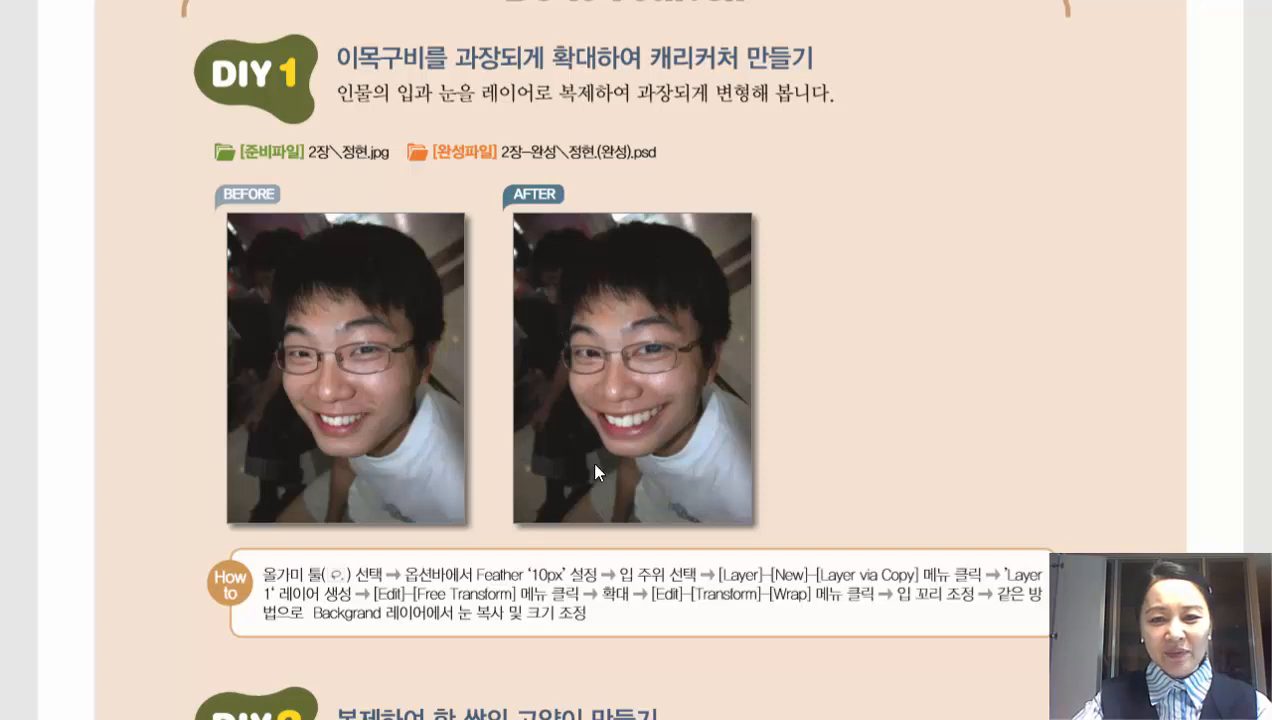
- Review the DIY 1, DIY 2 and DIY 3 exercises with their before/after images and How to instructions
scroll(596, 465, down, 5)
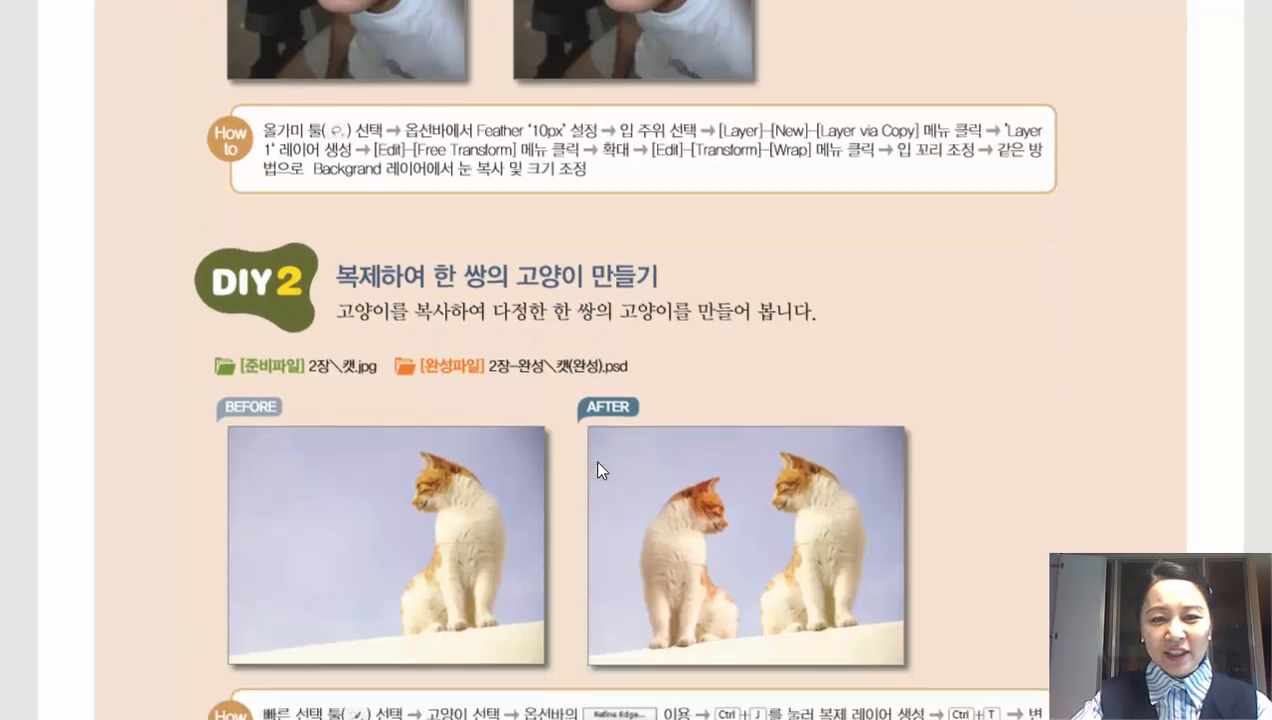
scroll(597, 470, down, 1)
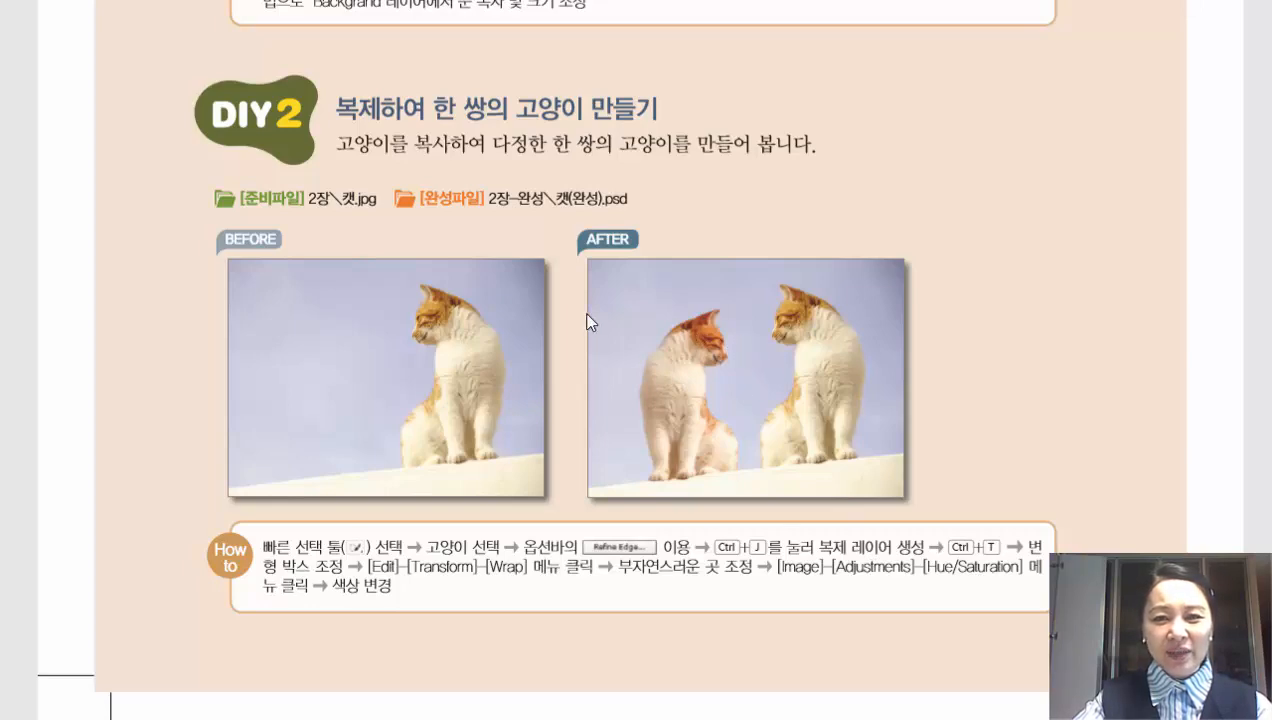
scroll(590, 321, down, 8)
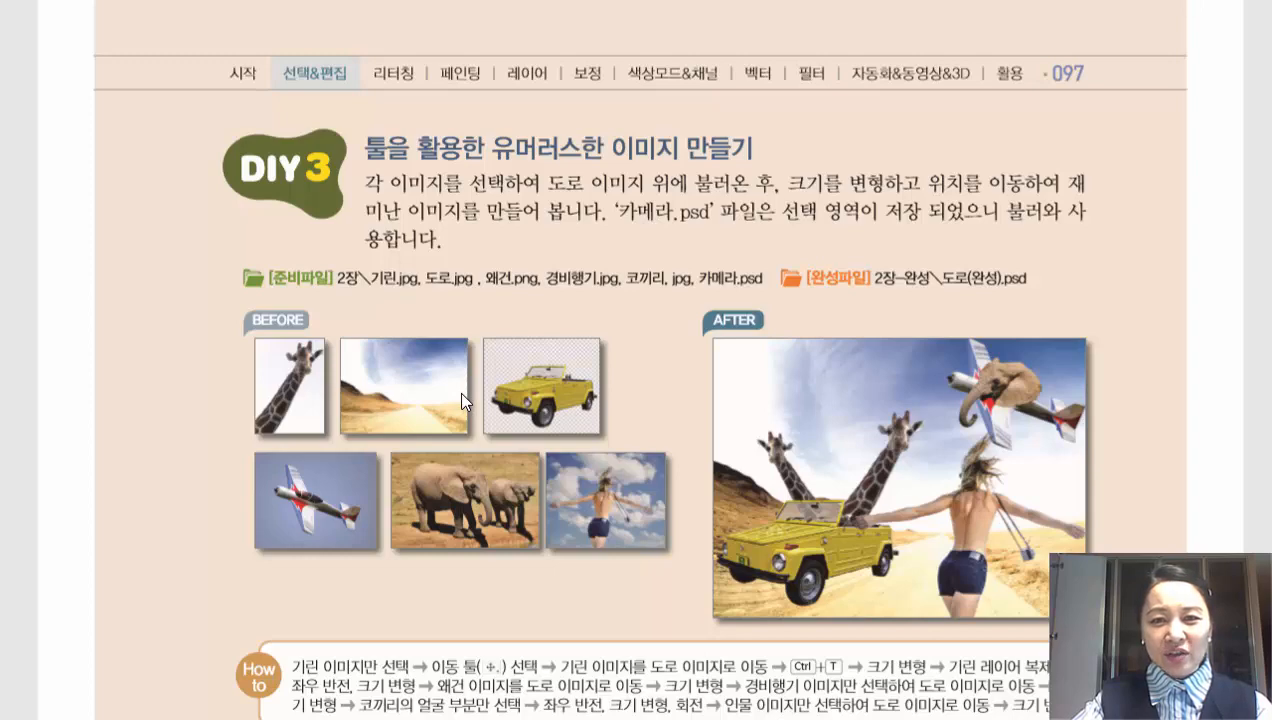
scroll(655, 393, down, 8)
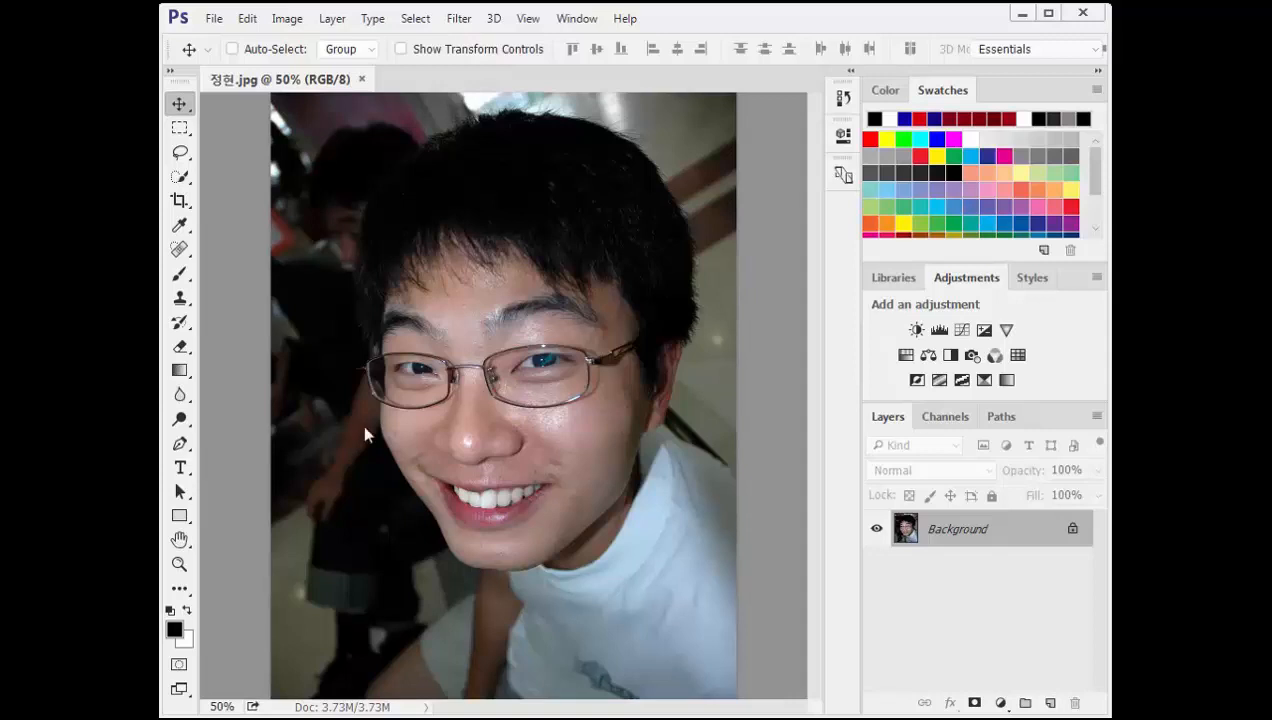
- Select the area around the mouth with the Lasso tool, using a 10 px feather
click(179, 155)
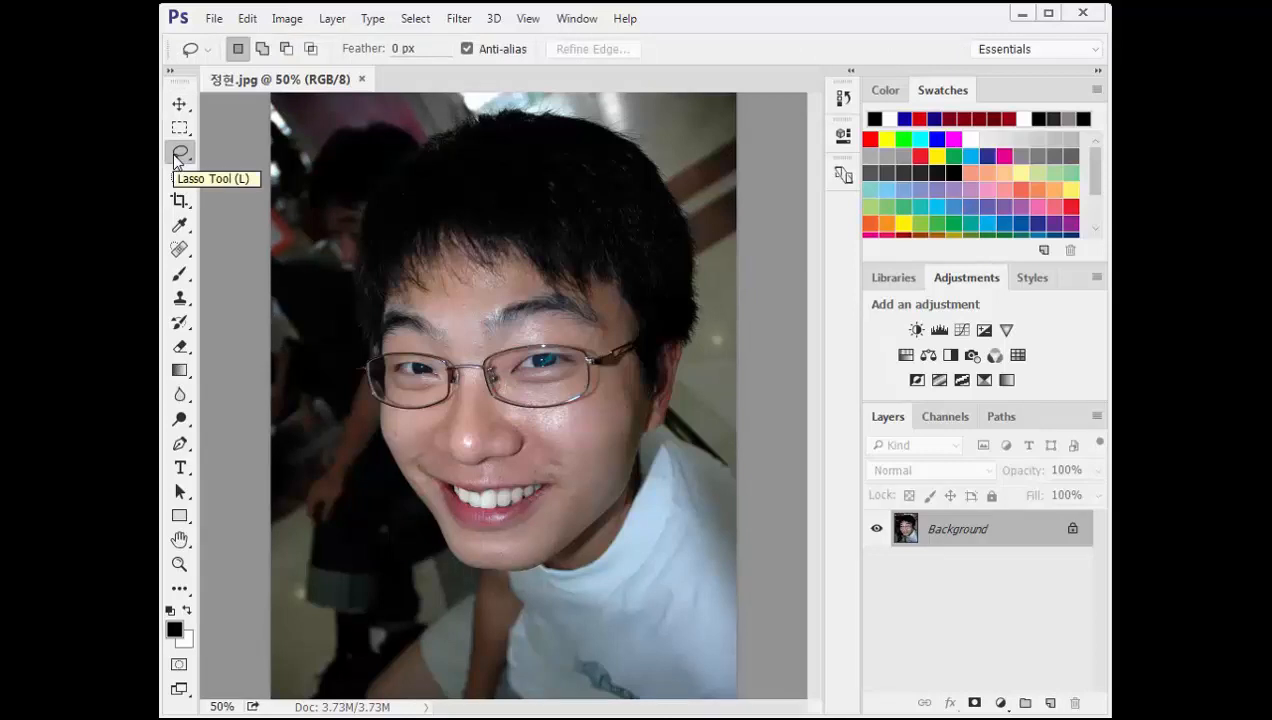
click(392, 48)
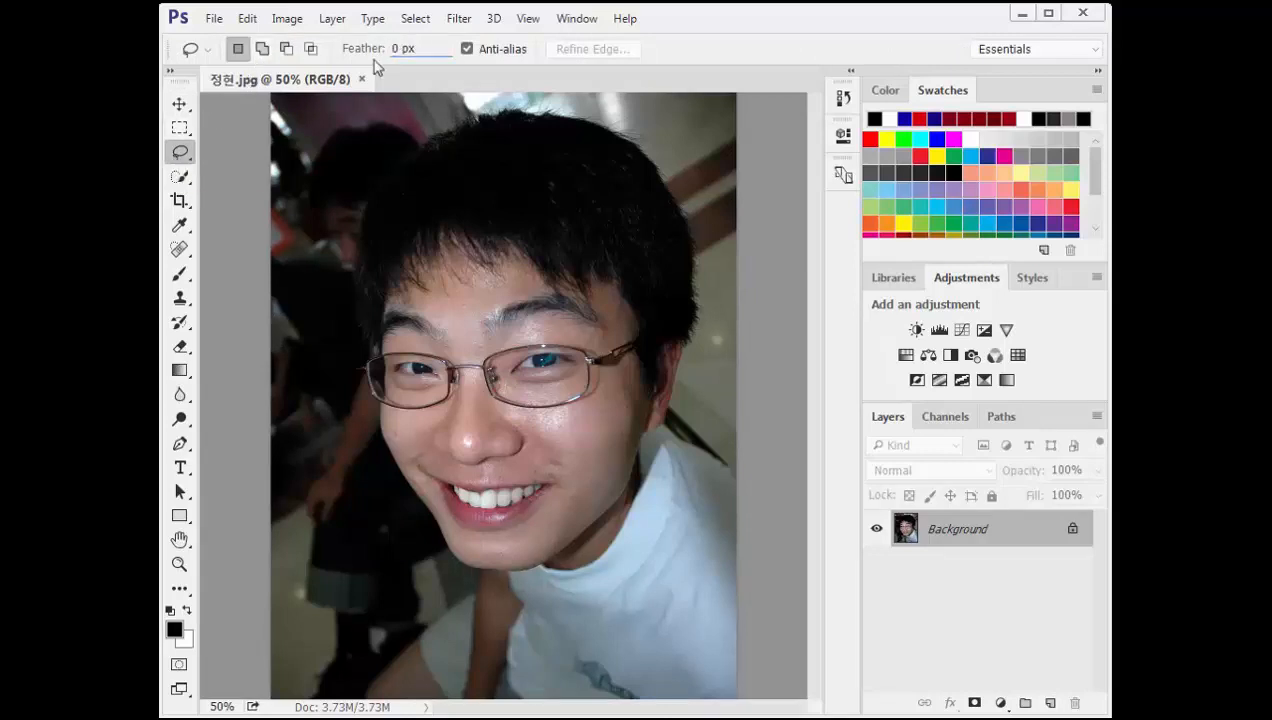
text(1)
mouse_move(476, 481)
mouse_down()
mouse_move(546, 465)
mouse_move(561, 477)
mouse_move(549, 509)
mouse_move(481, 535)
mouse_move(457, 531)
mouse_move(417, 468)
mouse_move(484, 484)
mouse_up()
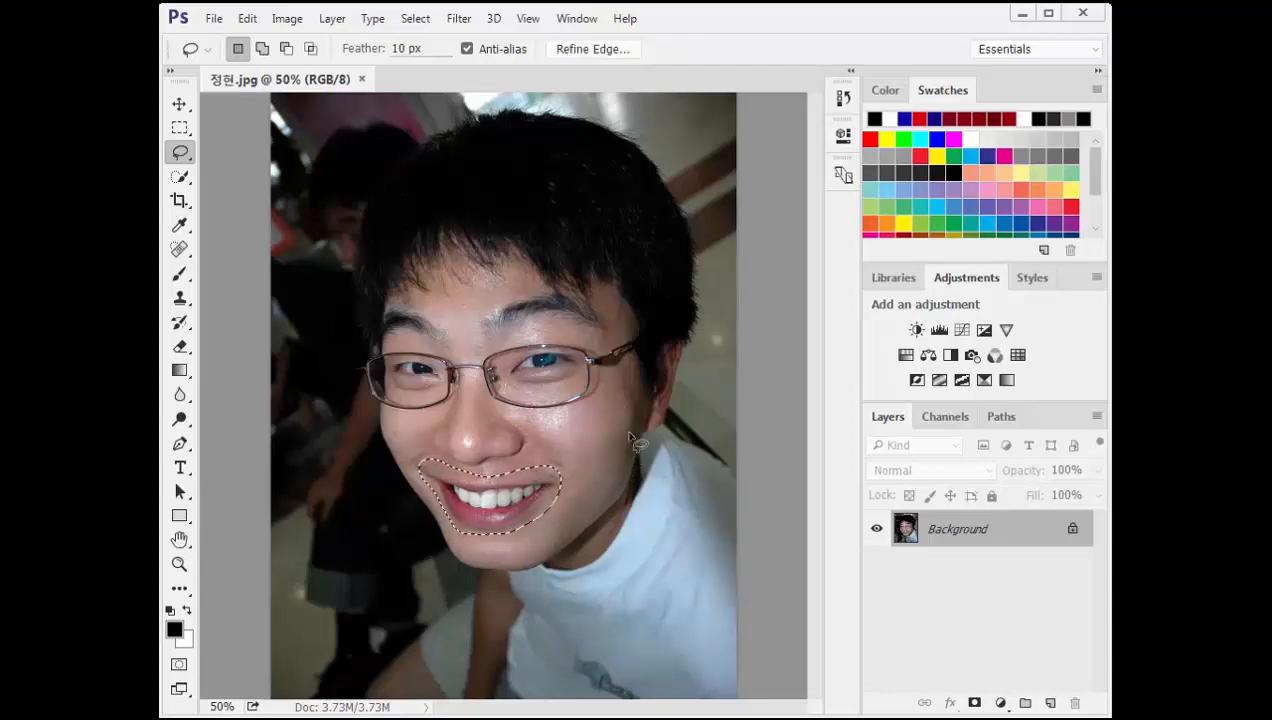
- Copy the selected mouth to a new layer with Layer Via Copy
click(332, 18)
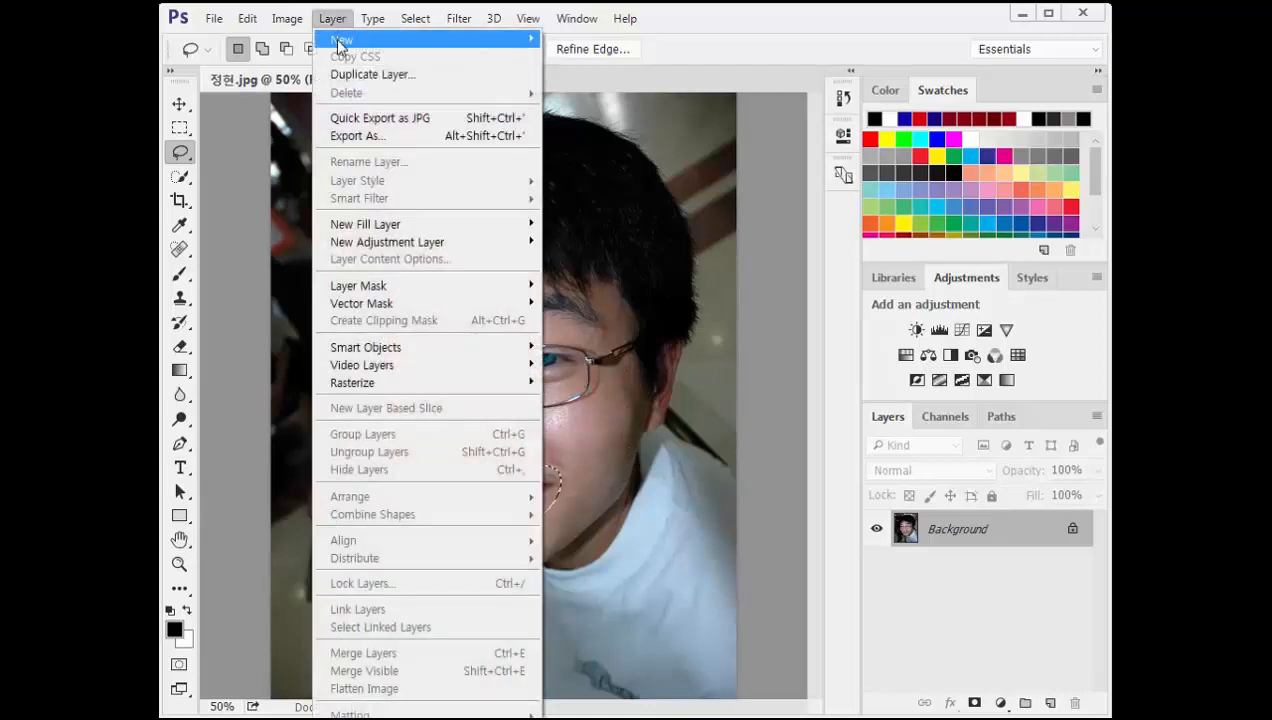
mouse_move(340, 42)
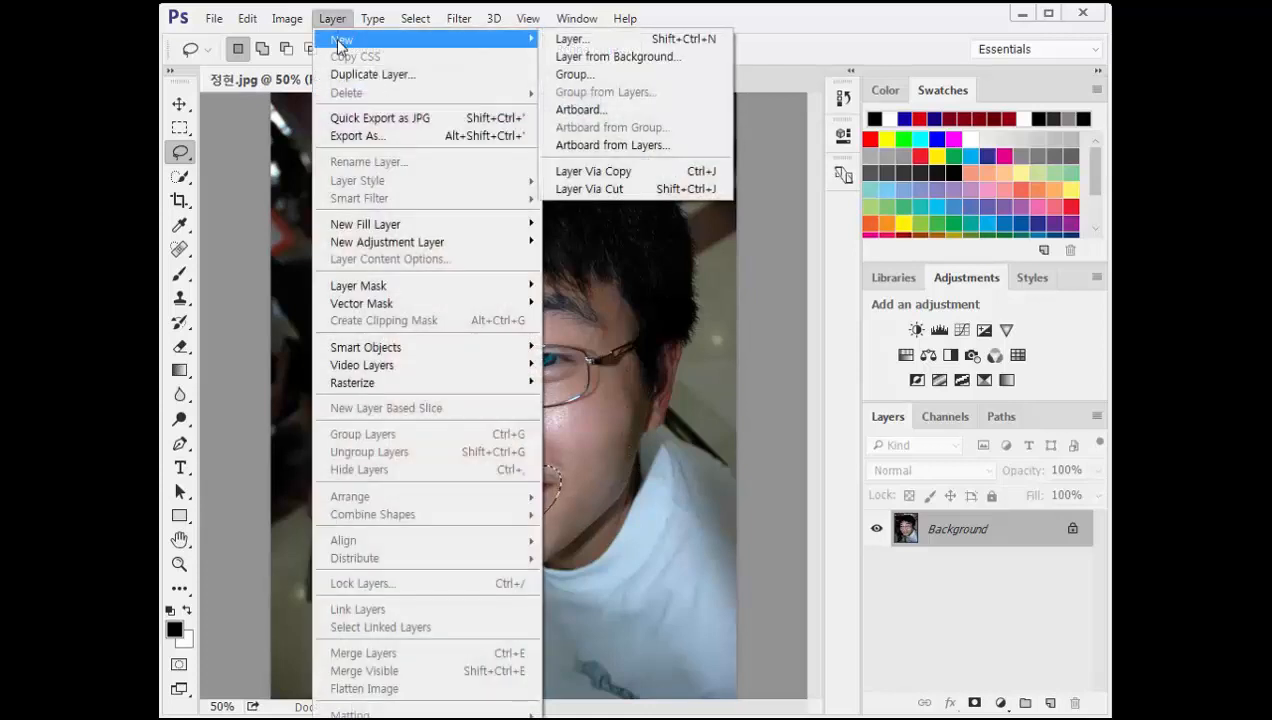
click(665, 173)
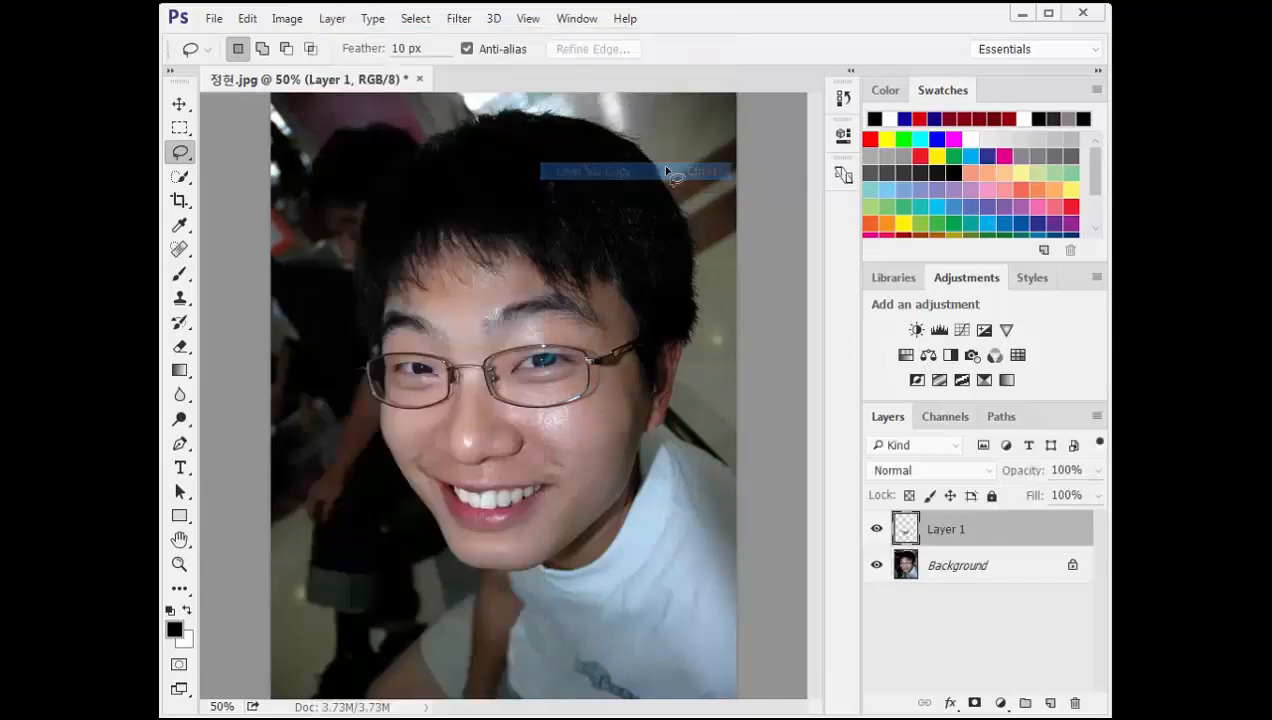
- Enlarge the mouth copy with Free Transform to about 118% width and 113% height, extending it toward the right cheek
click(247, 18)
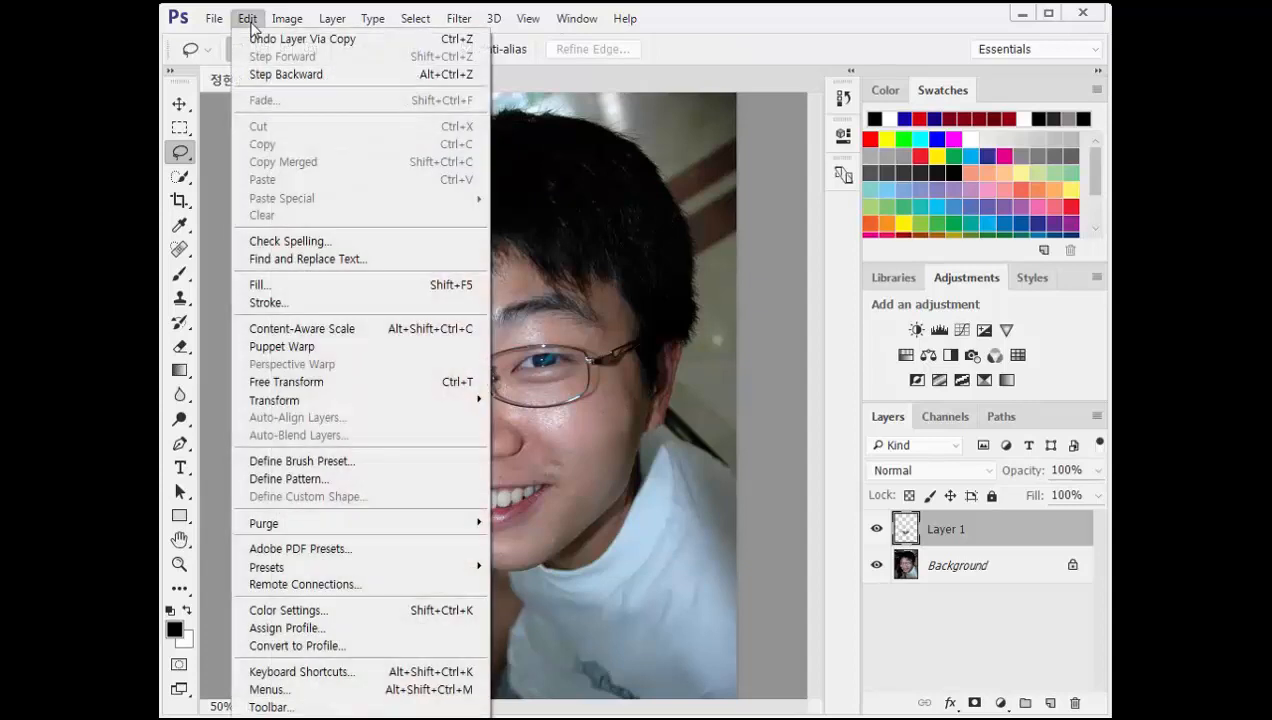
click(366, 388)
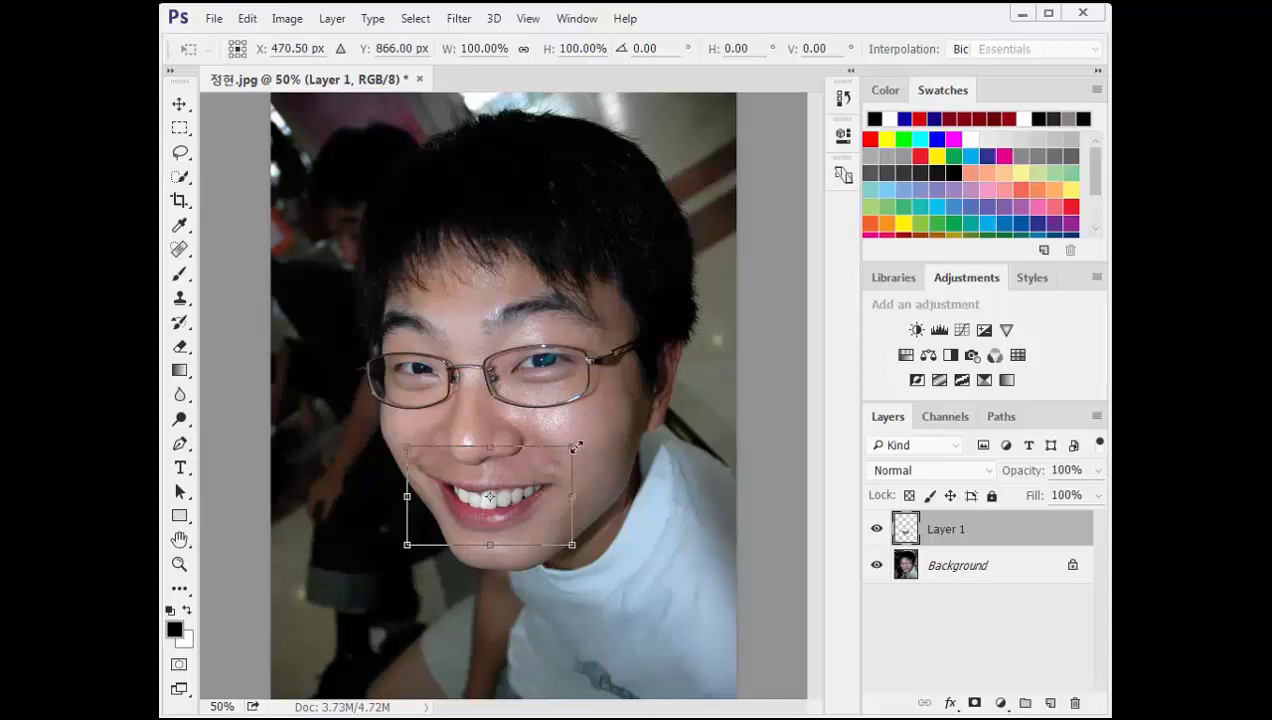
drag(575, 449, 592, 441)
drag(593, 546, 609, 559)
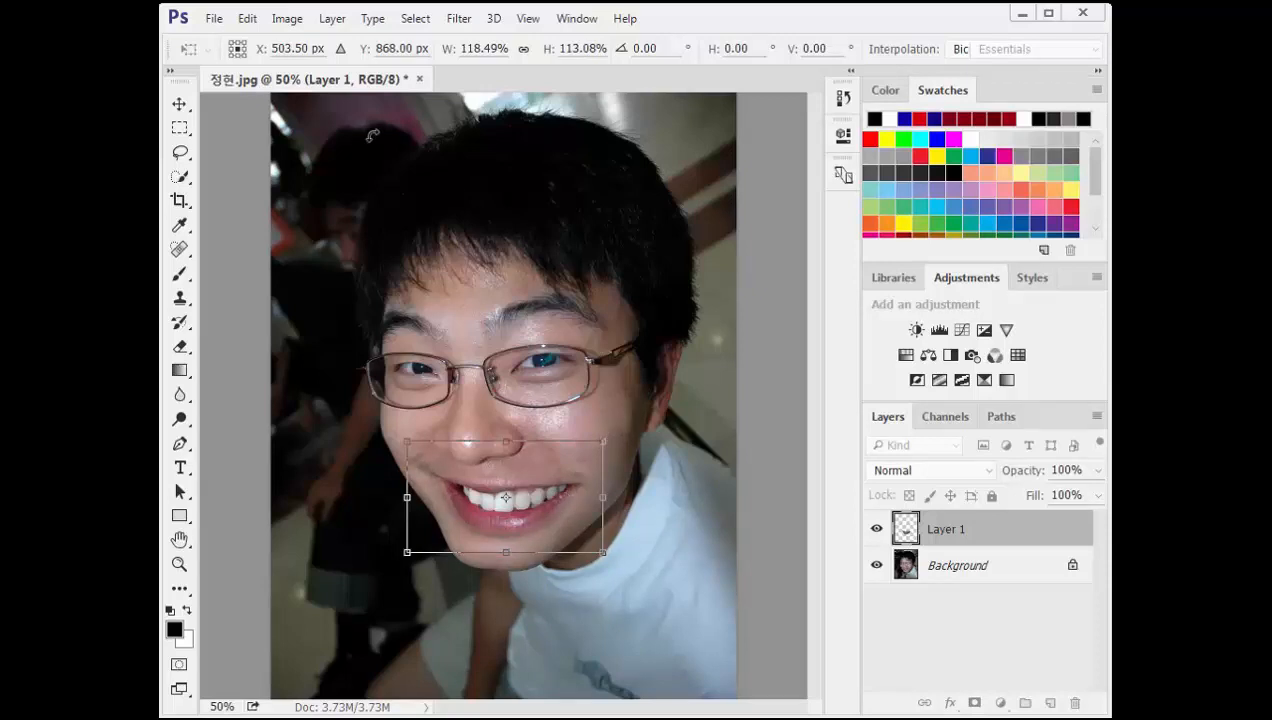
- Warp the mouth copy so its right corner curves upward and the smile fits the face, and apply the transformation
click(250, 20)
click(250, 19)
click(250, 19)
mouse_move(355, 402)
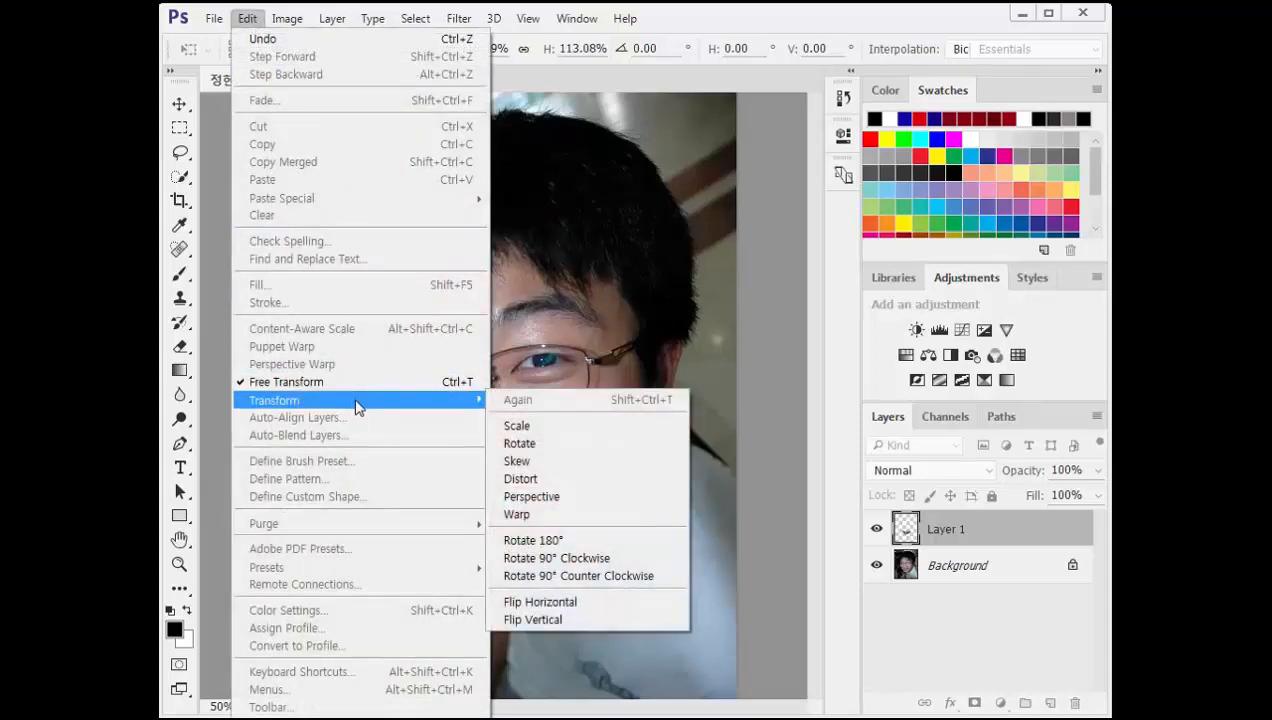
click(608, 524)
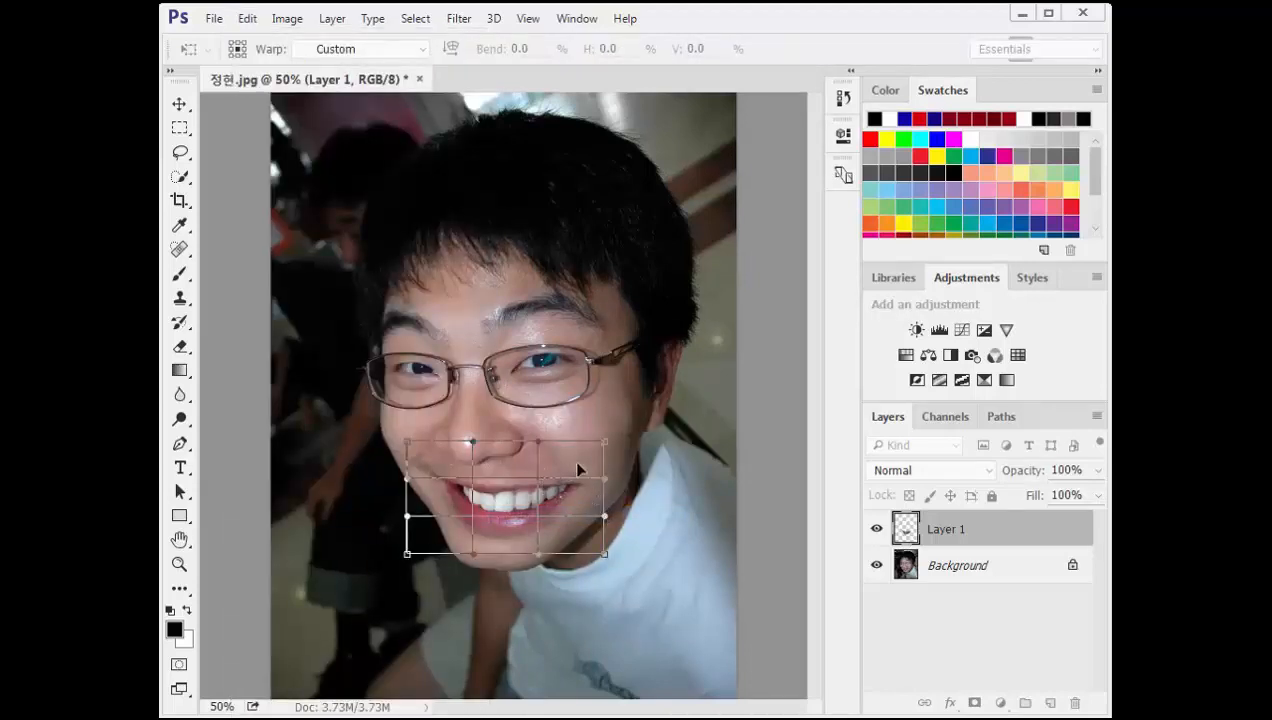
drag(577, 463, 621, 435)
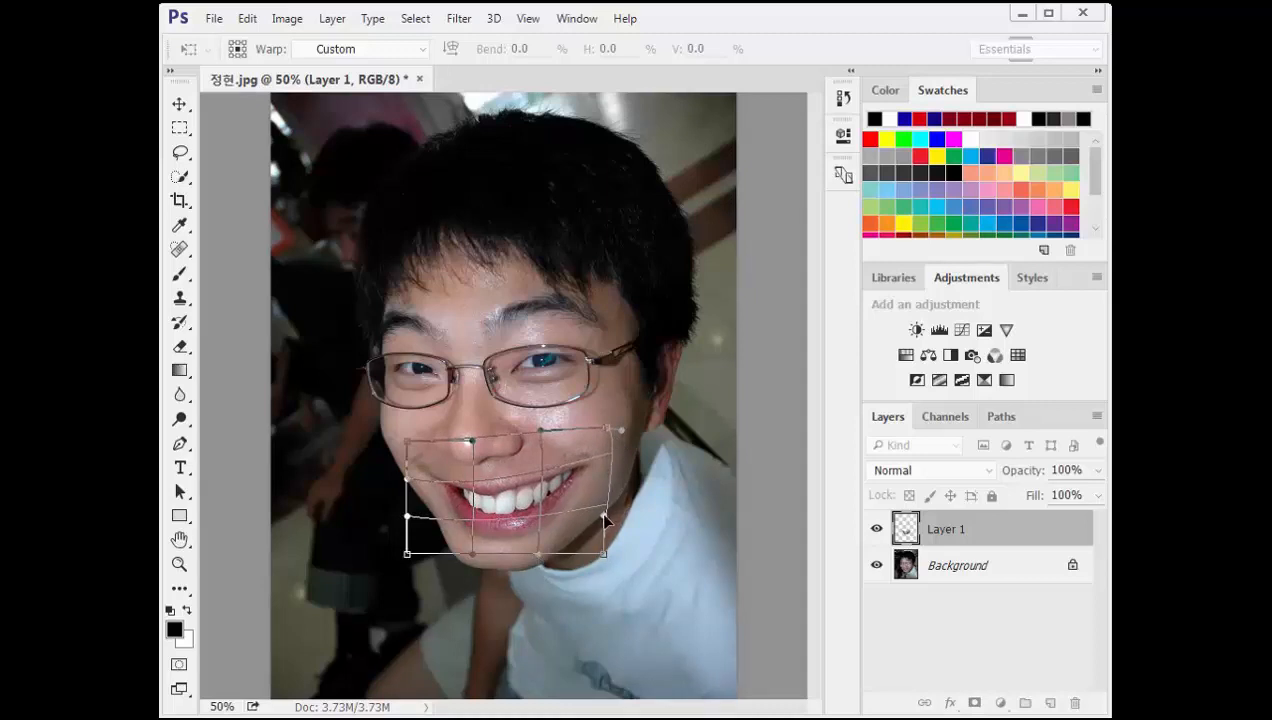
drag(603, 515, 610, 522)
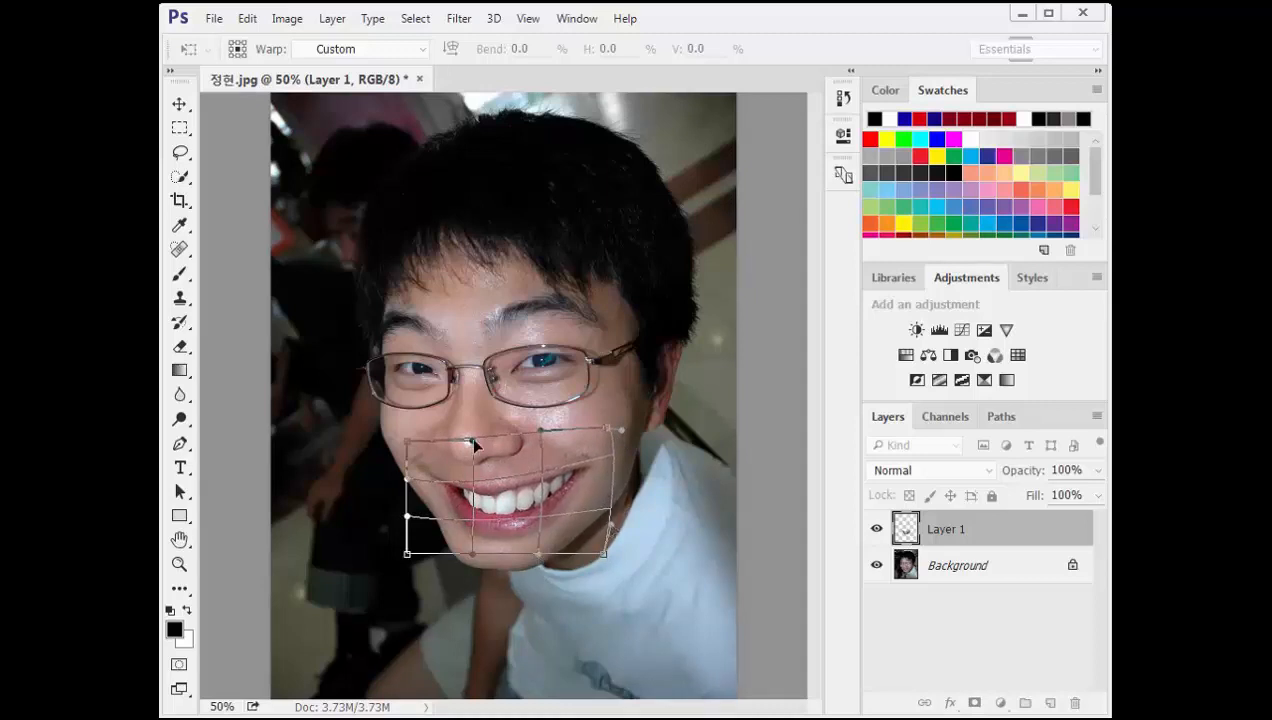
drag(473, 440, 452, 428)
drag(446, 486, 448, 481)
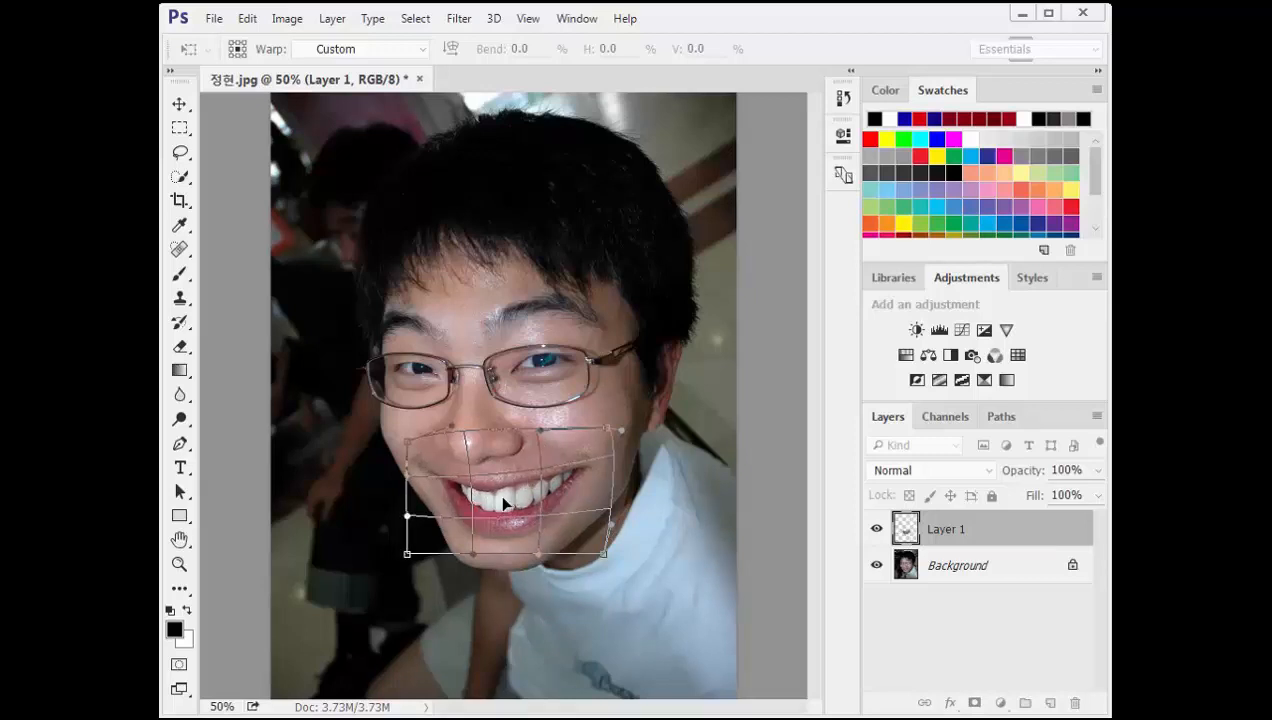
drag(502, 497, 499, 505)
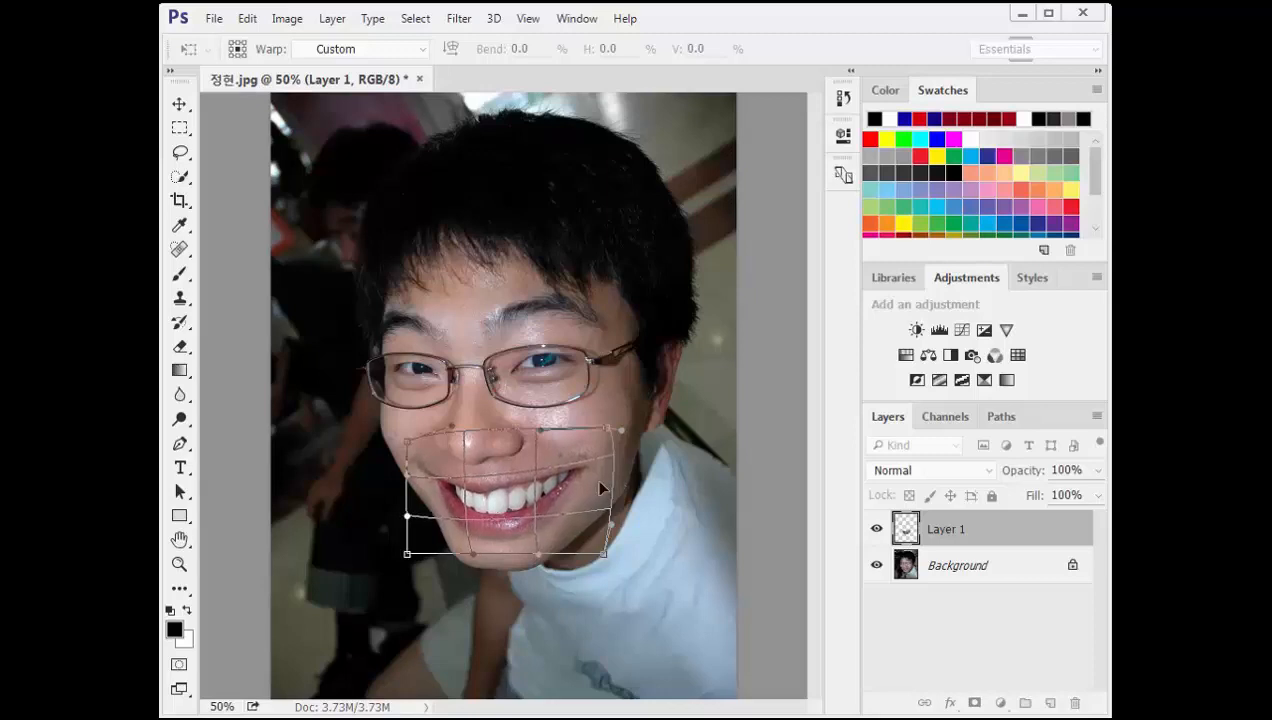
key(Return)
- Lasso the eye on the right of the photo on the Background layer with a 10 px feather and copy it to a new layer
key(l)
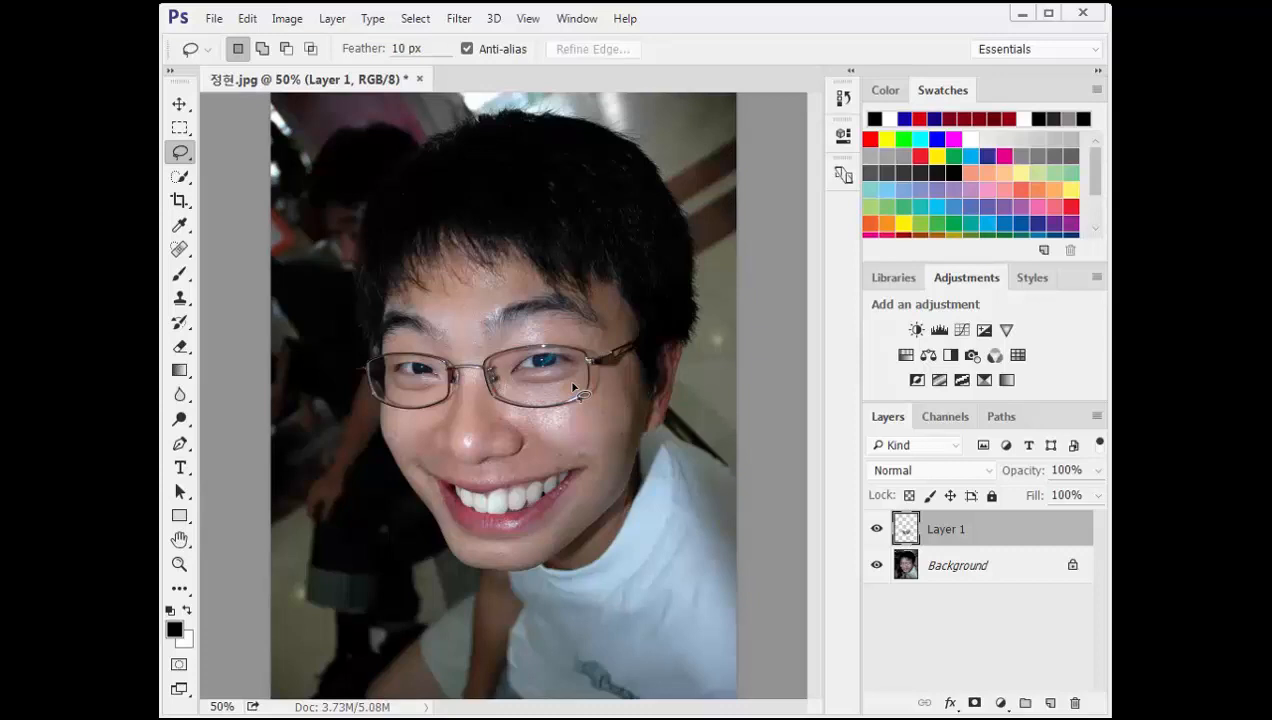
click(958, 566)
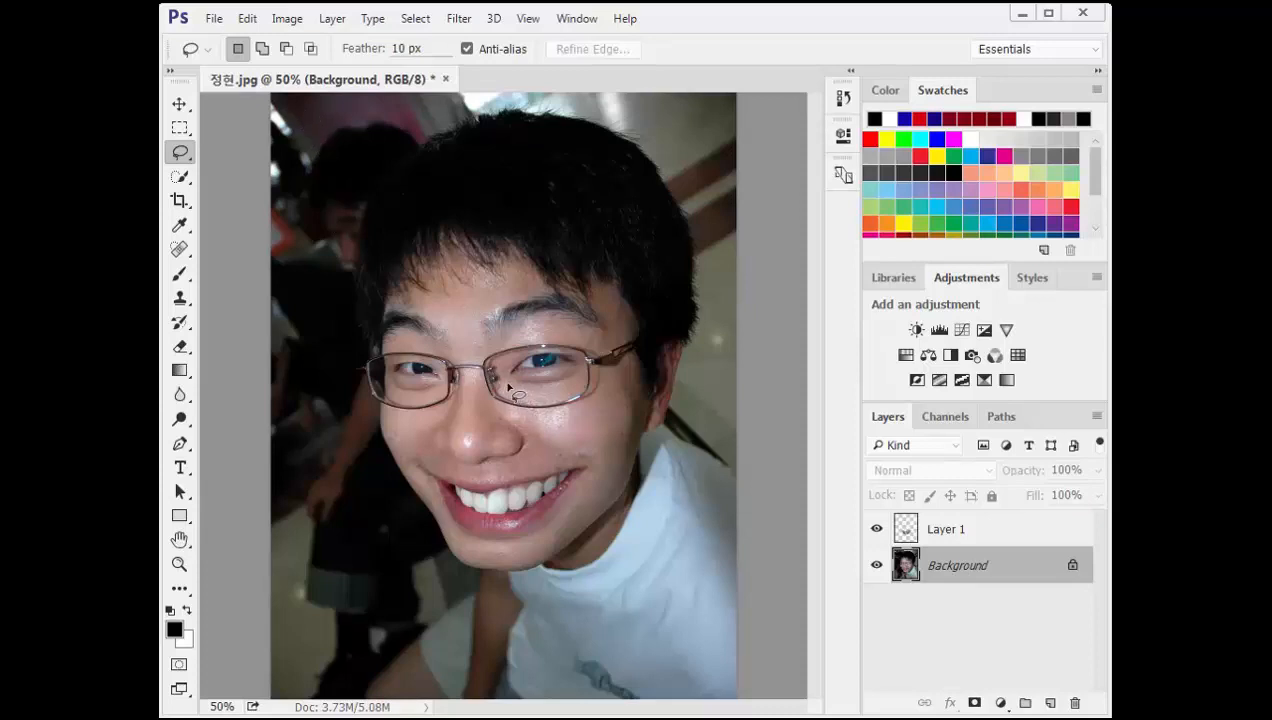
mouse_move(508, 387)
mouse_down()
mouse_move(564, 392)
mouse_move(576, 356)
mouse_move(518, 356)
mouse_move(510, 390)
mouse_up()
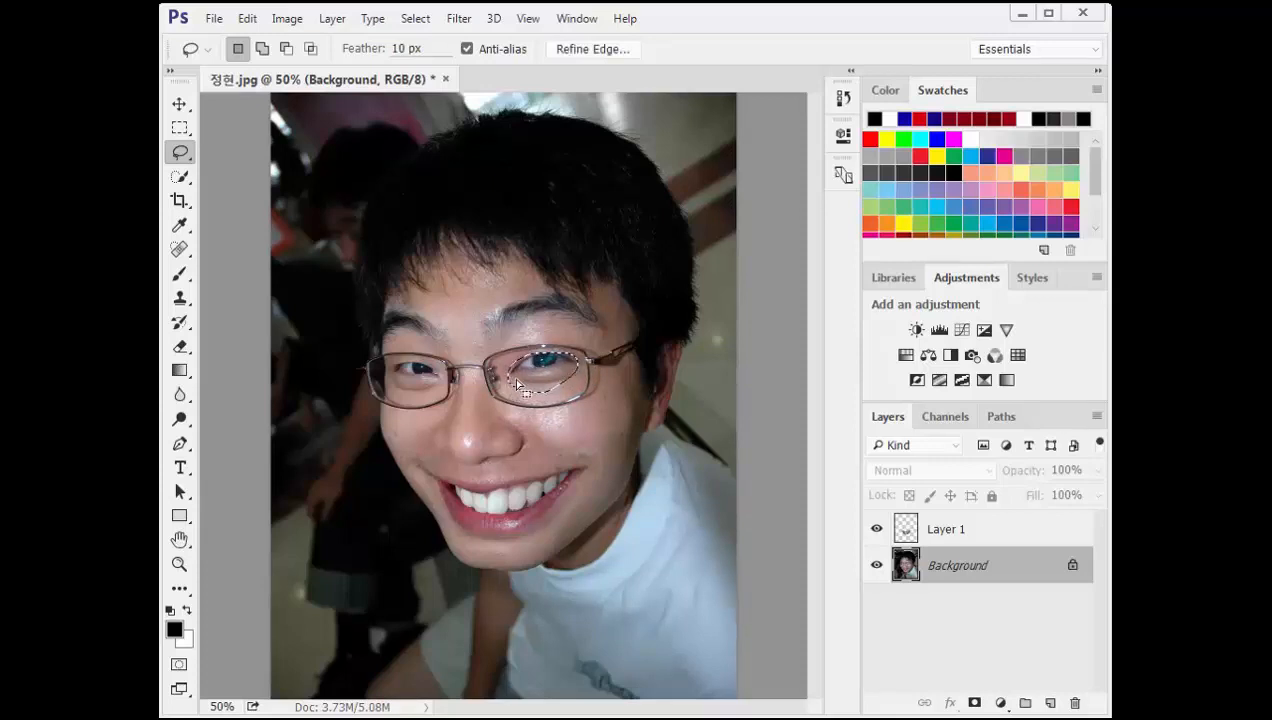
click(327, 22)
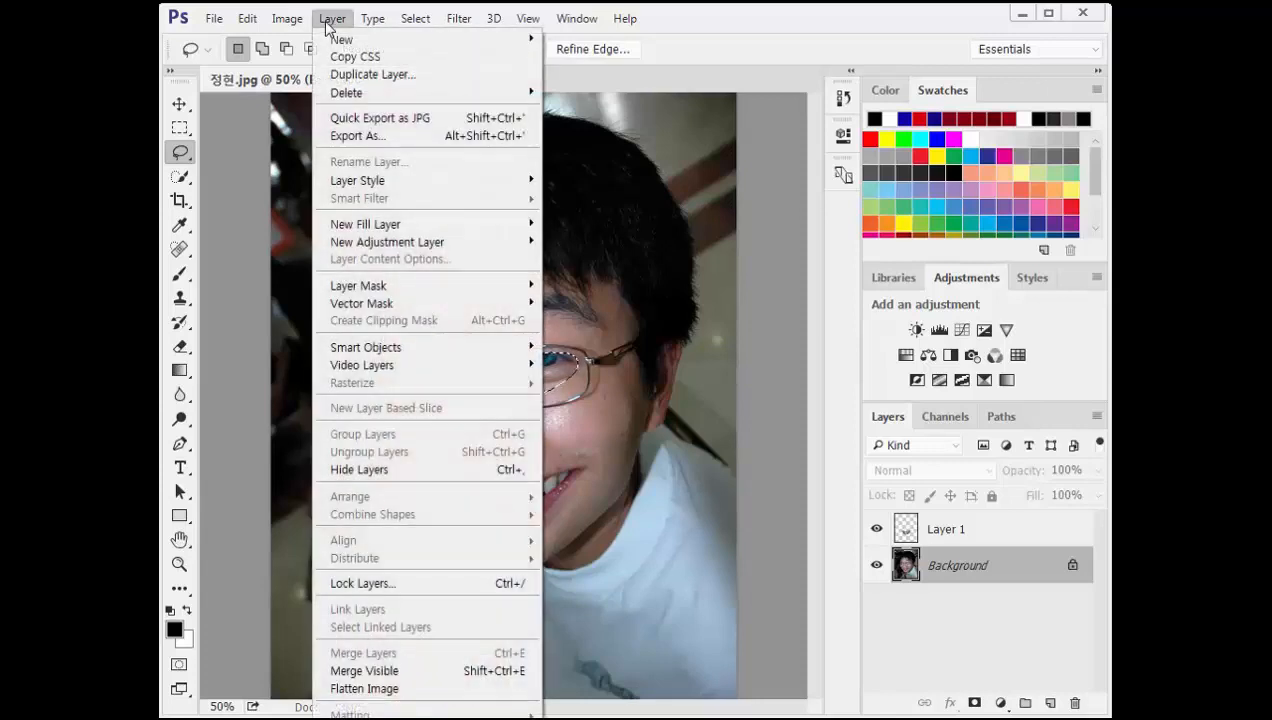
mouse_move(336, 40)
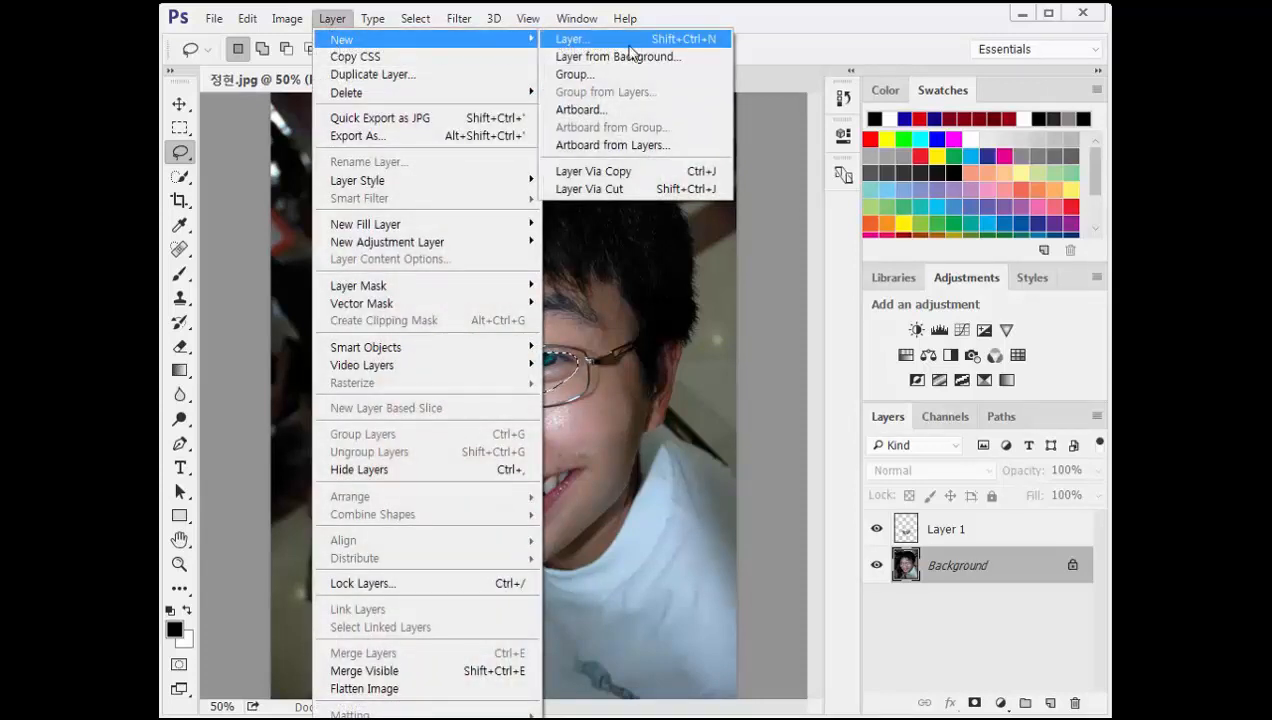
click(660, 180)
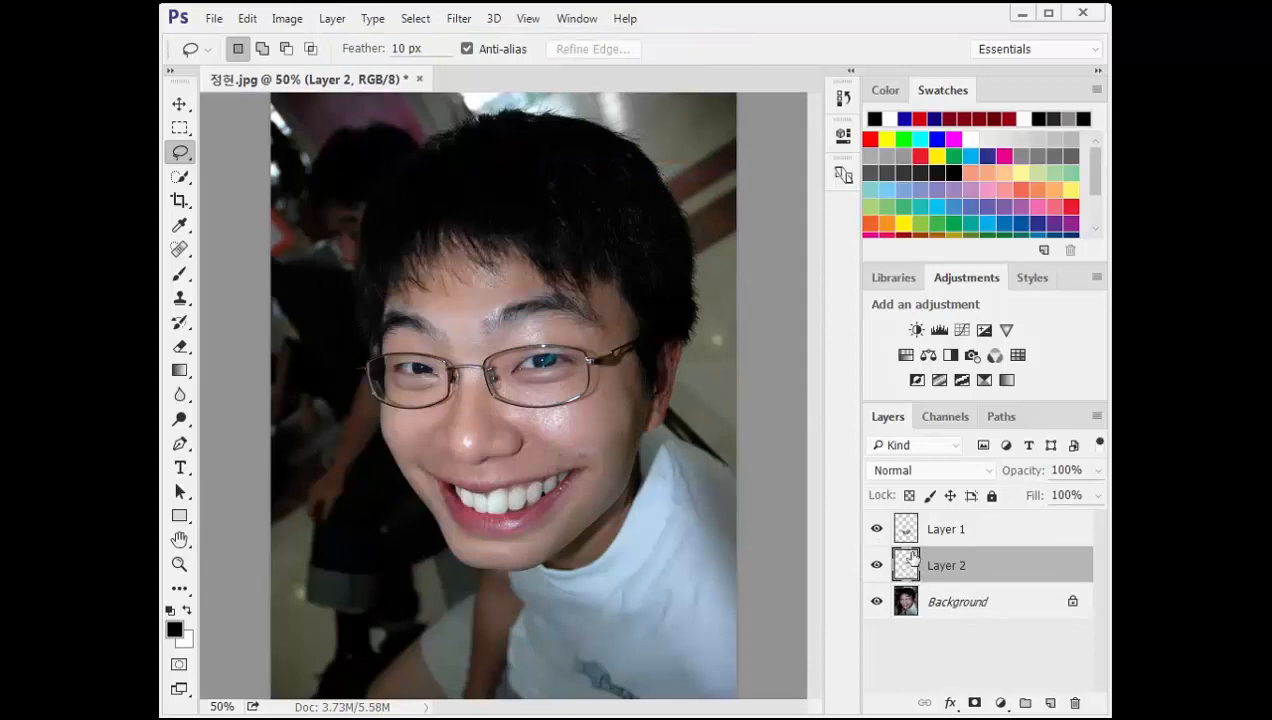
- Enlarge the eye copy with Free Transform to about 131% width and 135% height and align it behind the right eyeglass lens
click(250, 19)
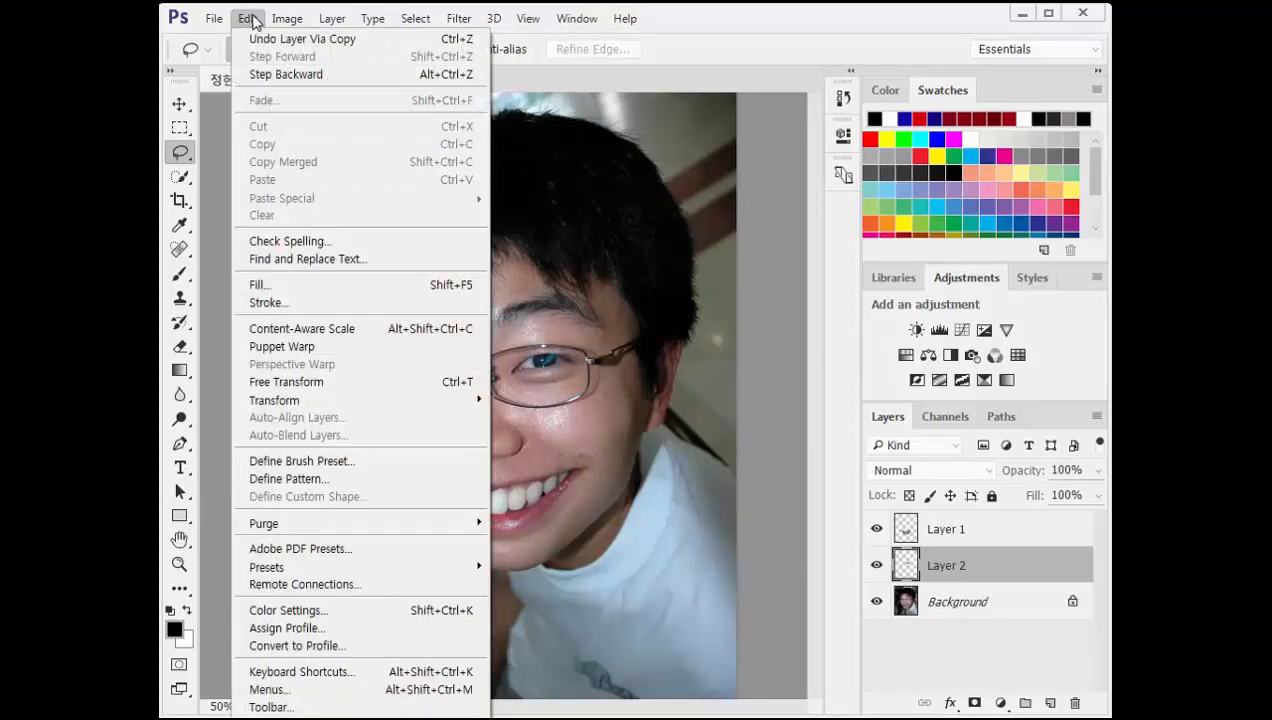
mouse_move(287, 19)
mouse_move(247, 19)
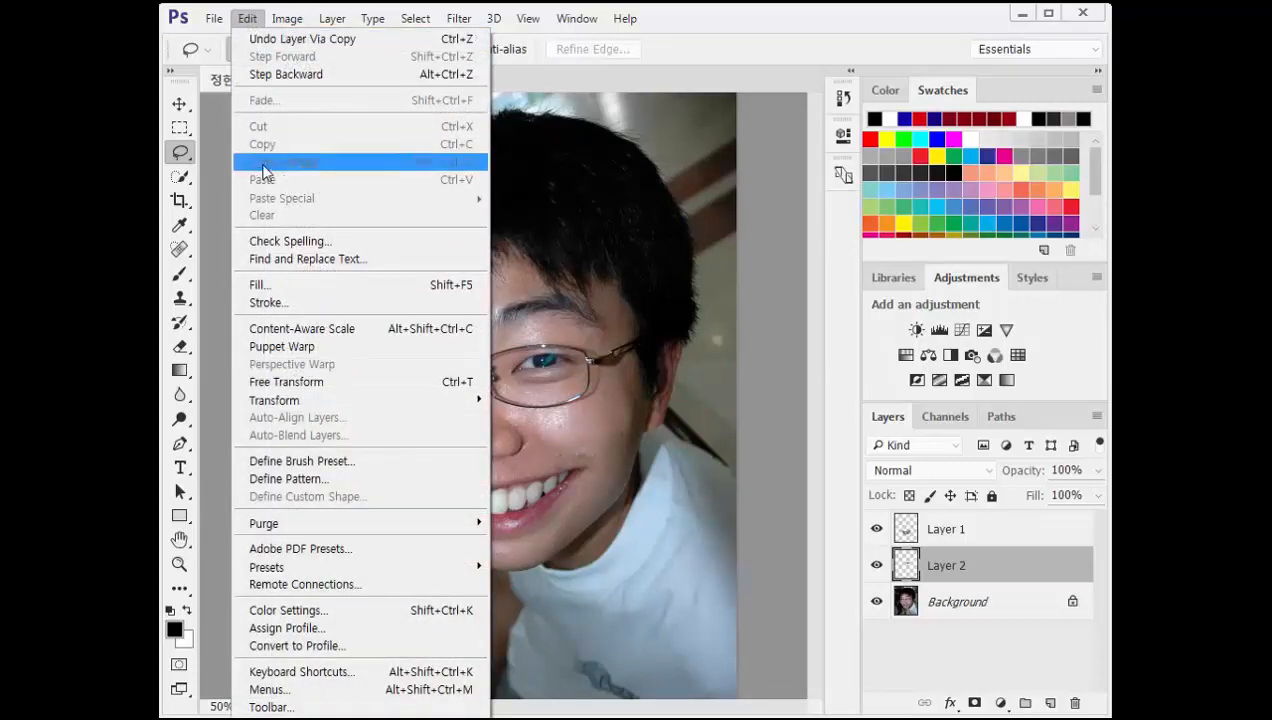
click(346, 387)
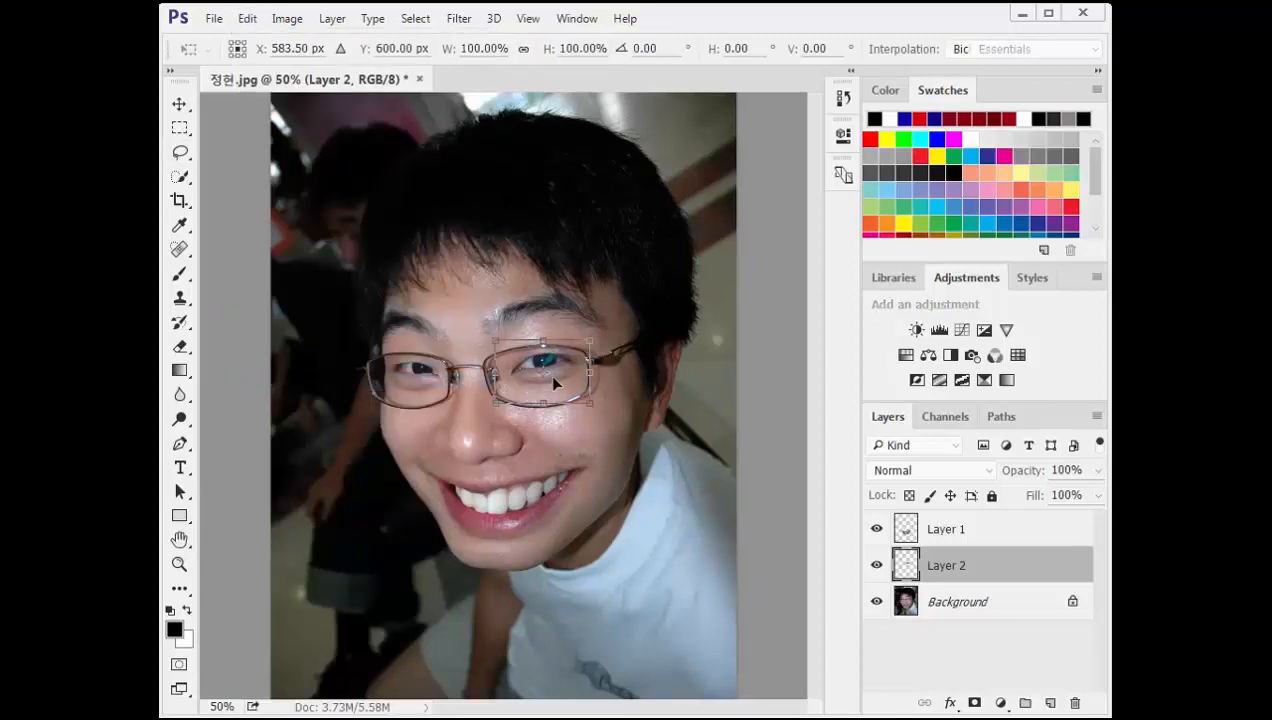
drag(542, 377, 508, 386)
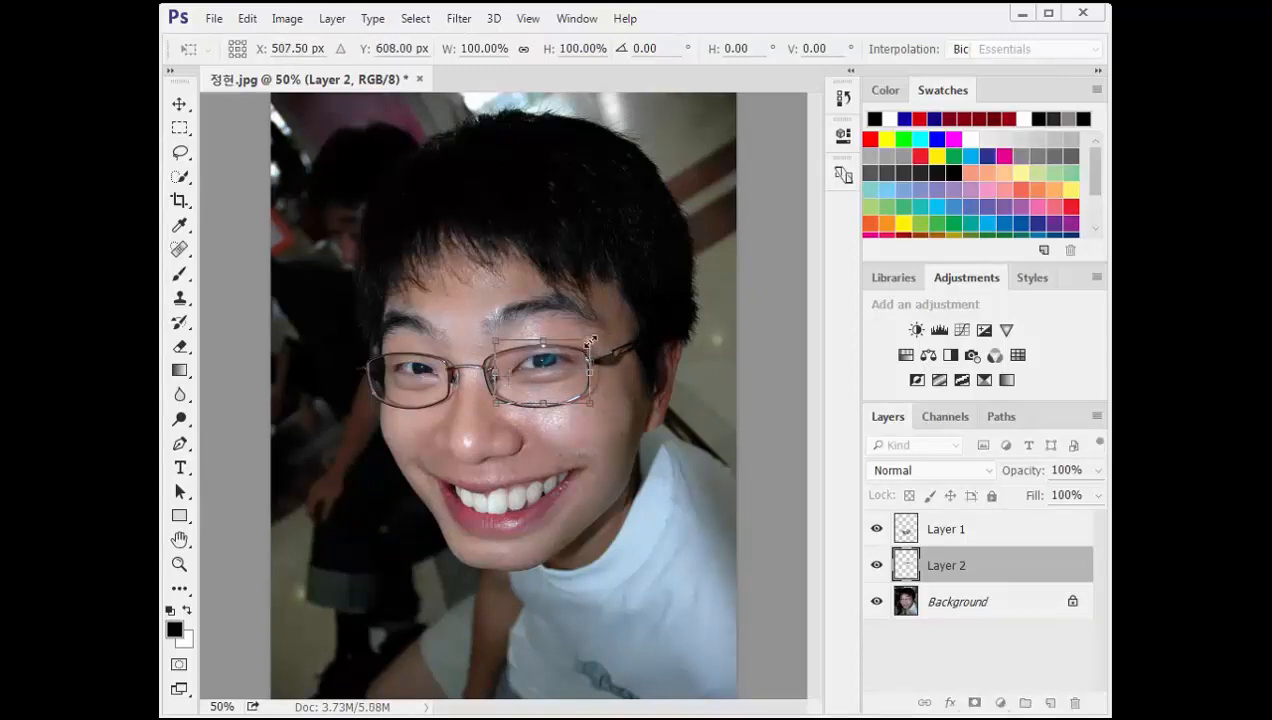
drag(590, 343, 607, 330)
drag(569, 376, 557, 372)
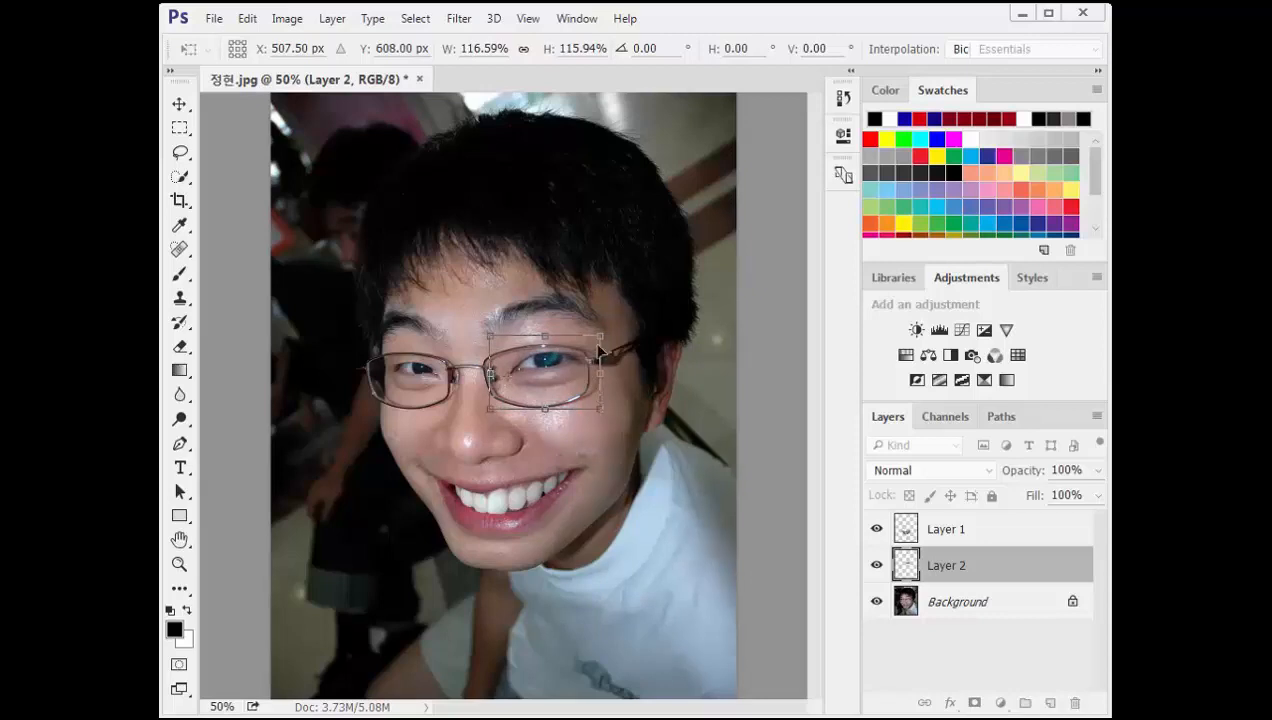
drag(544, 409, 545, 420)
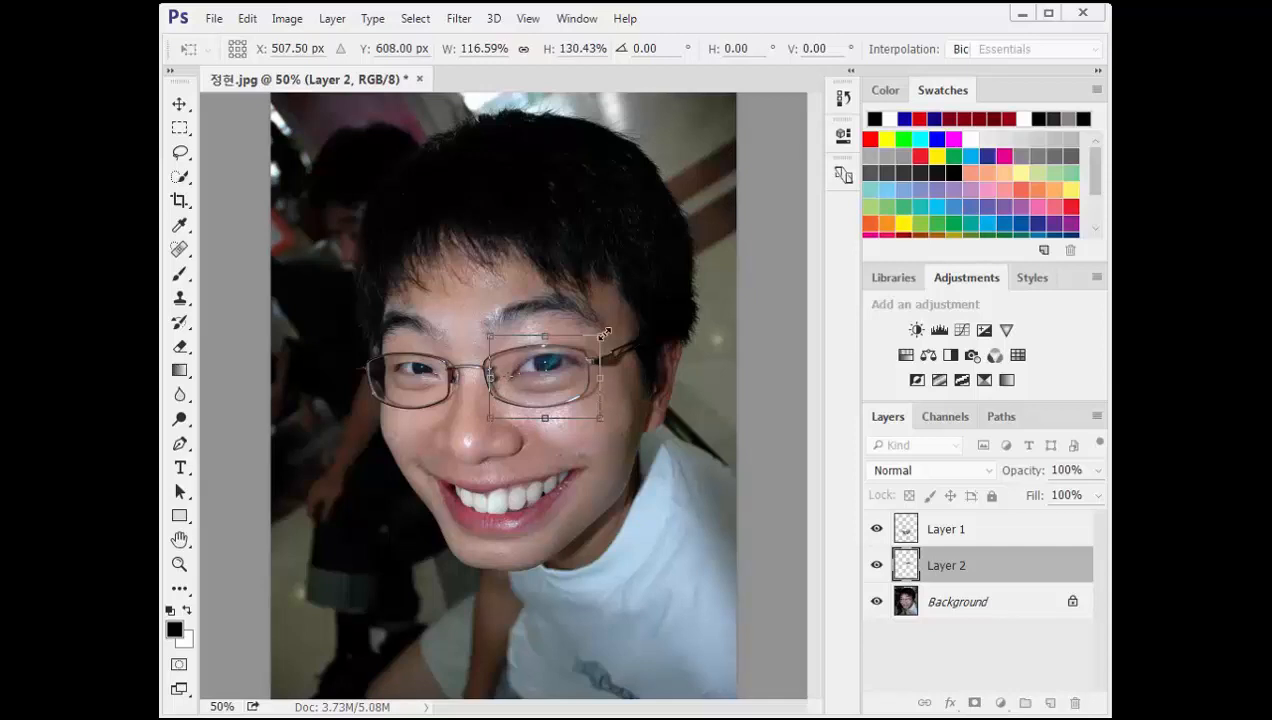
drag(605, 332, 612, 330)
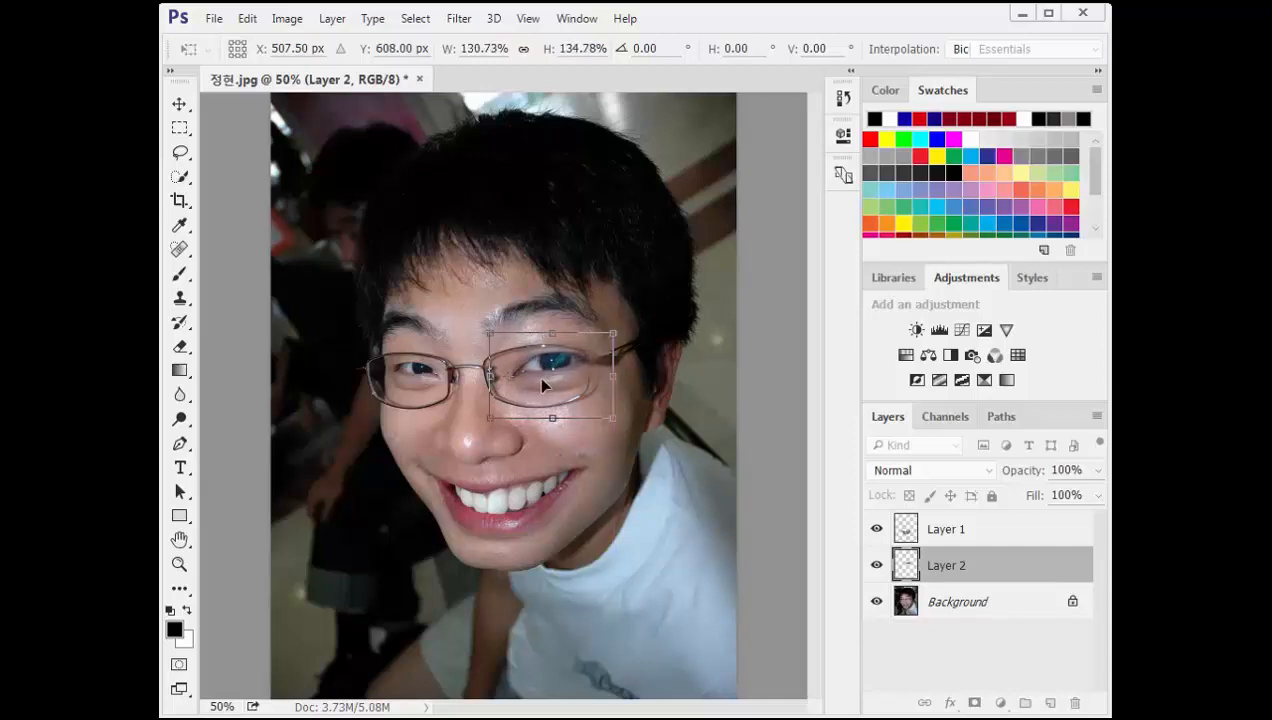
drag(541, 382, 531, 385)
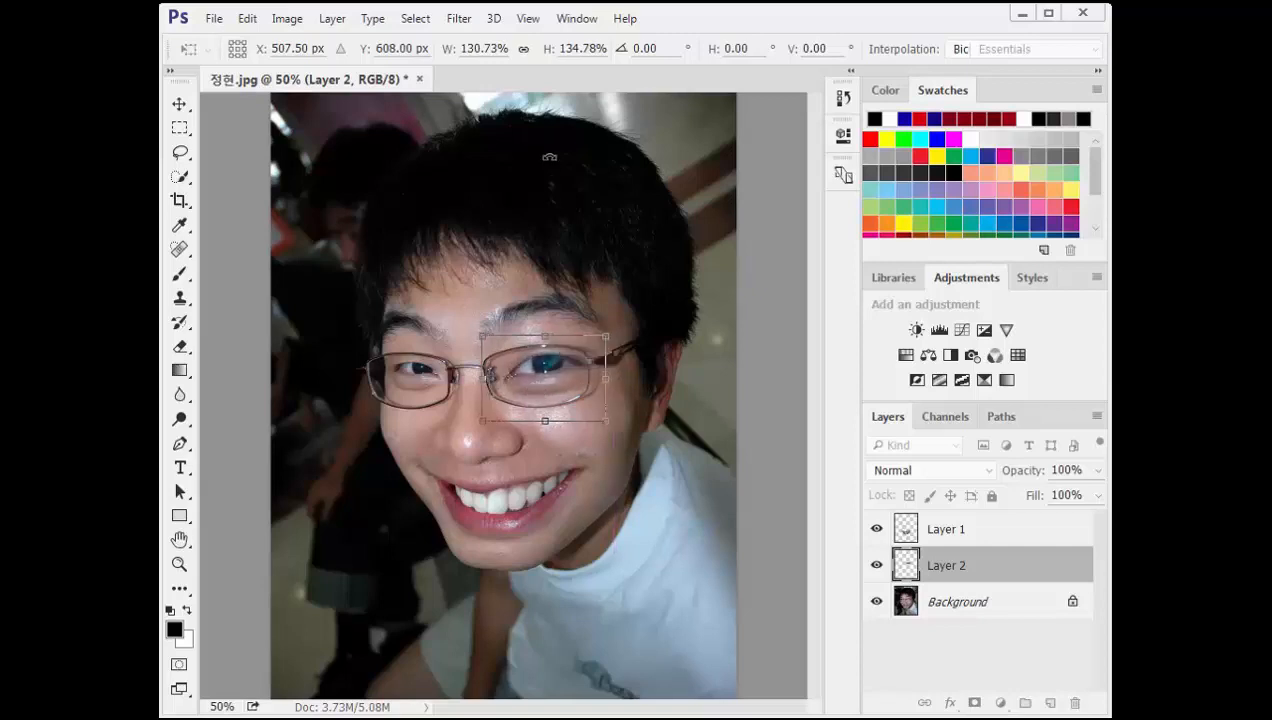
- Warp the enlarged right-lens eye copy so its upper edge bulges upward, and apply the transformation
click(247, 18)
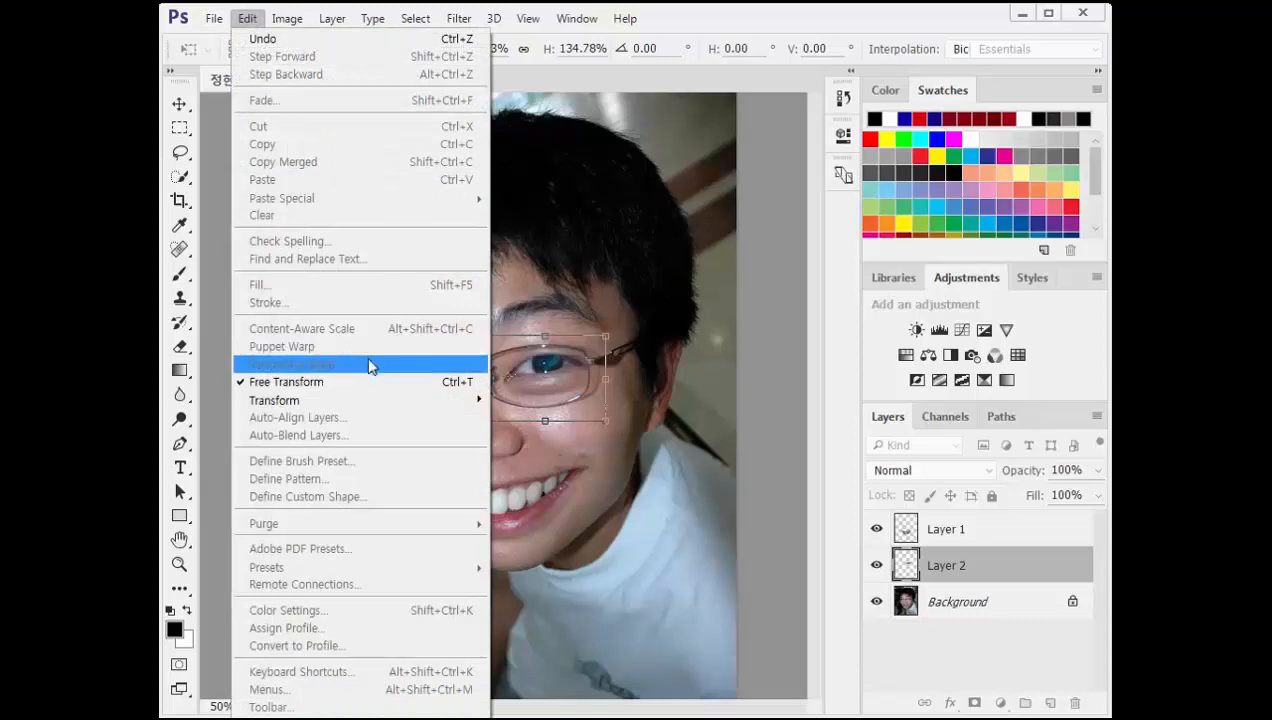
mouse_move(369, 400)
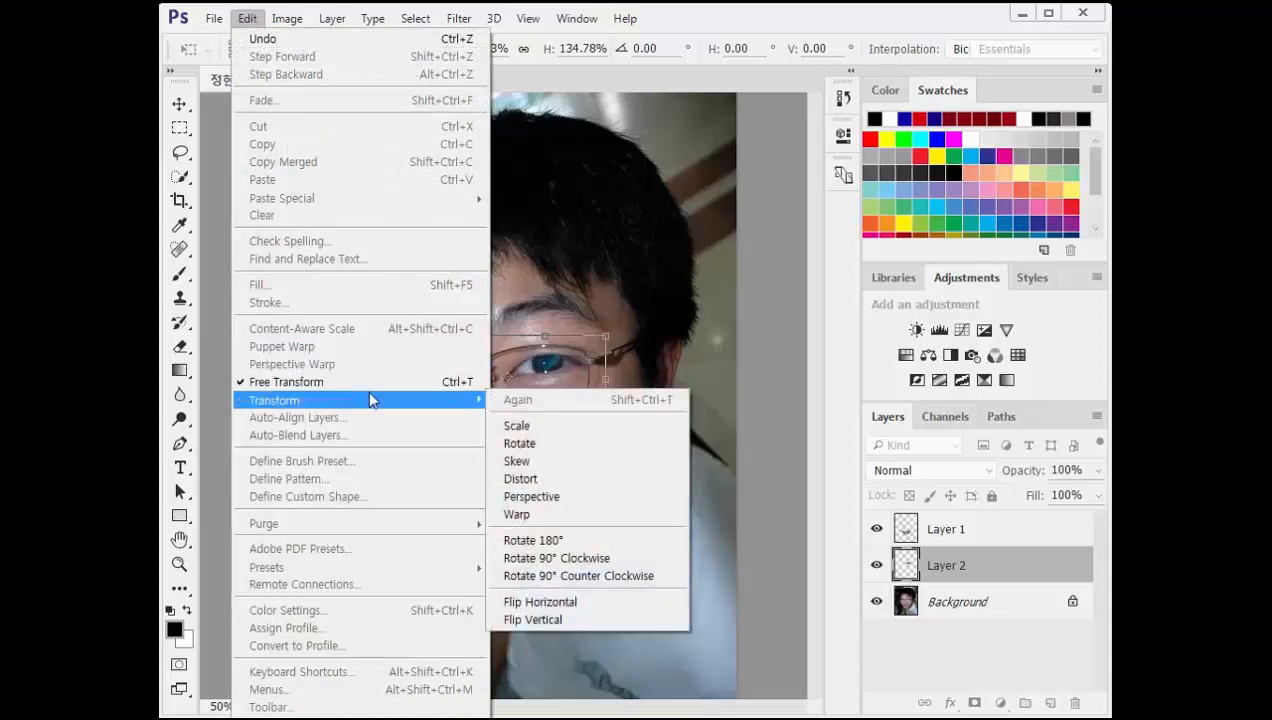
click(590, 516)
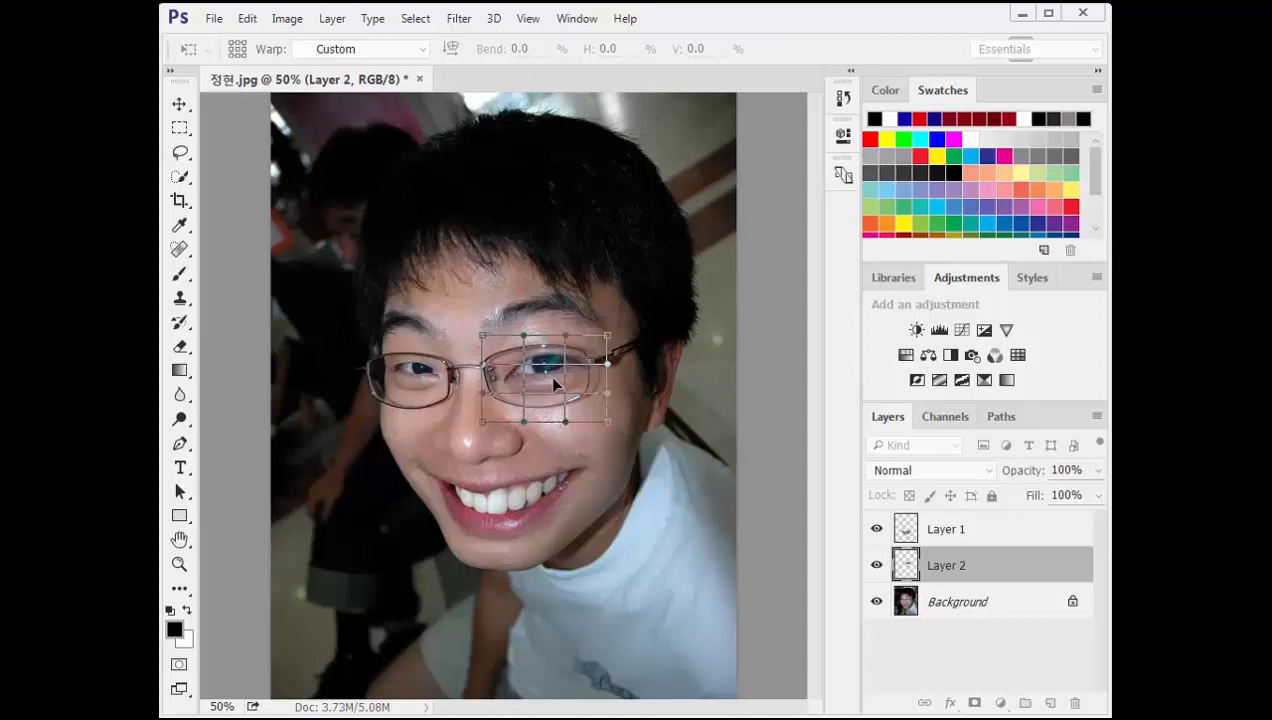
drag(553, 378, 524, 326)
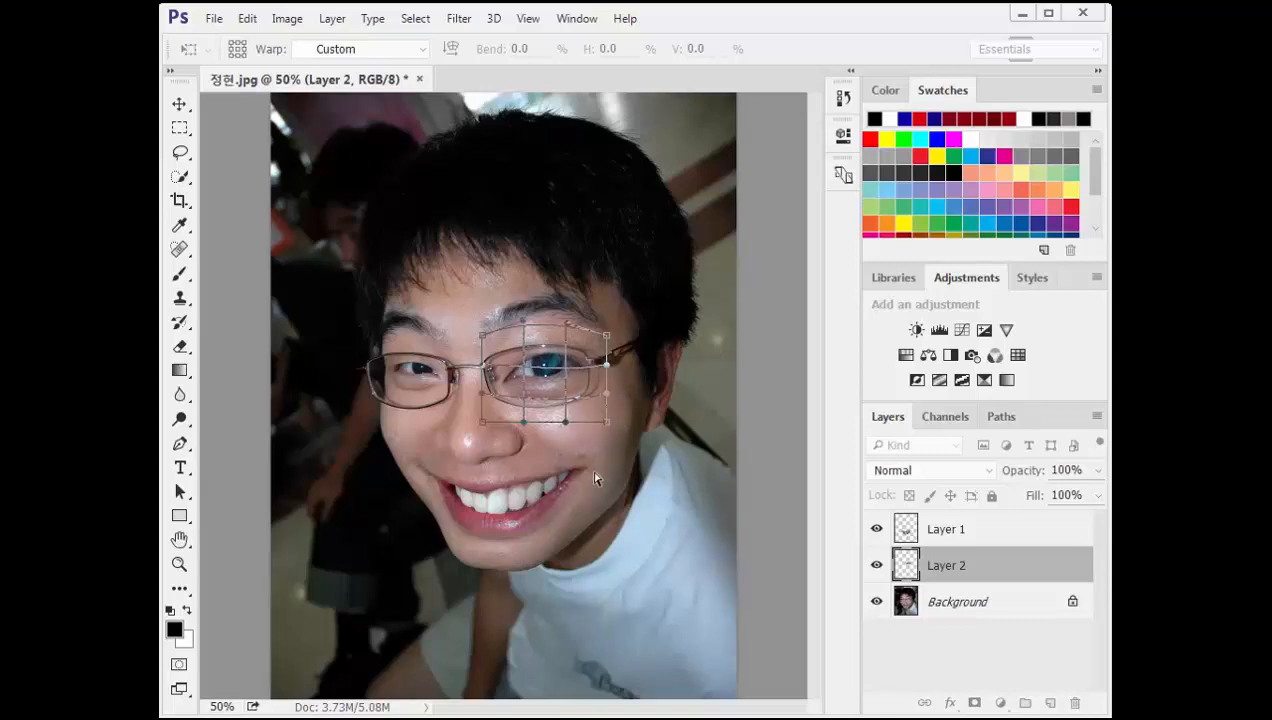
key(Return)
- Lasso the eye on the left of the photo on the Background layer with a 10 px feather and copy it to a new layer
key(l)
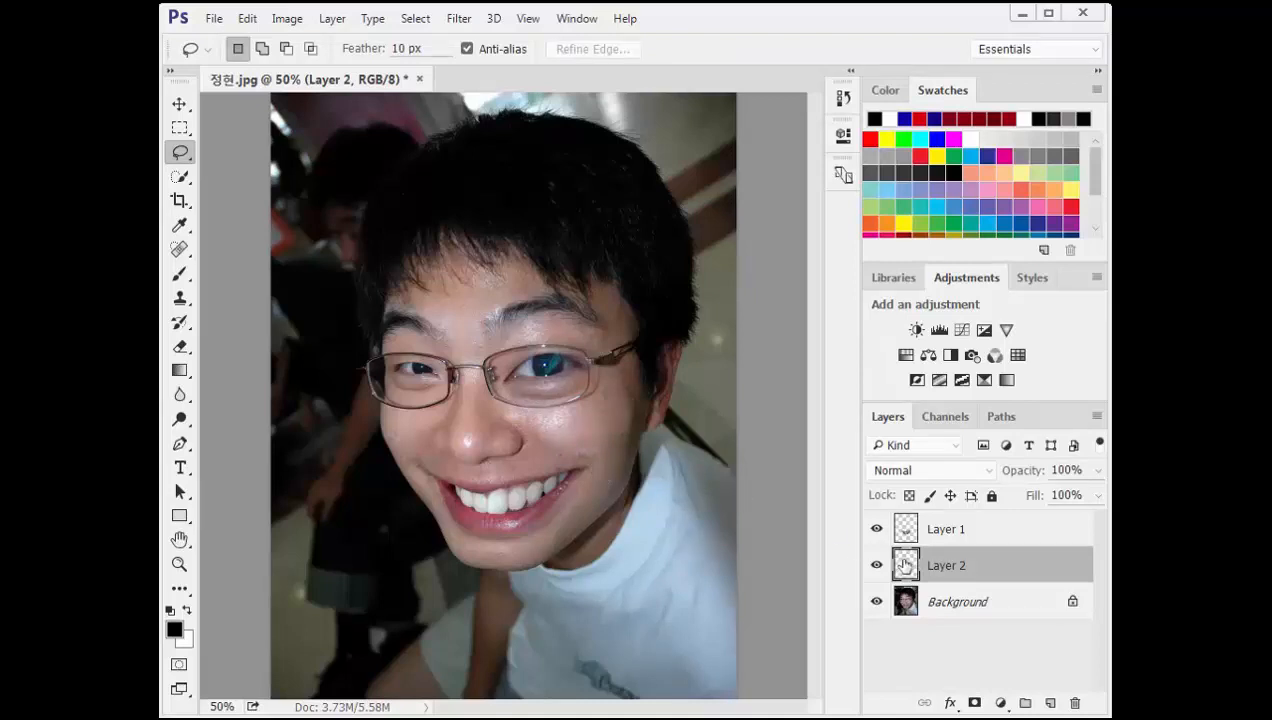
click(1031, 615)
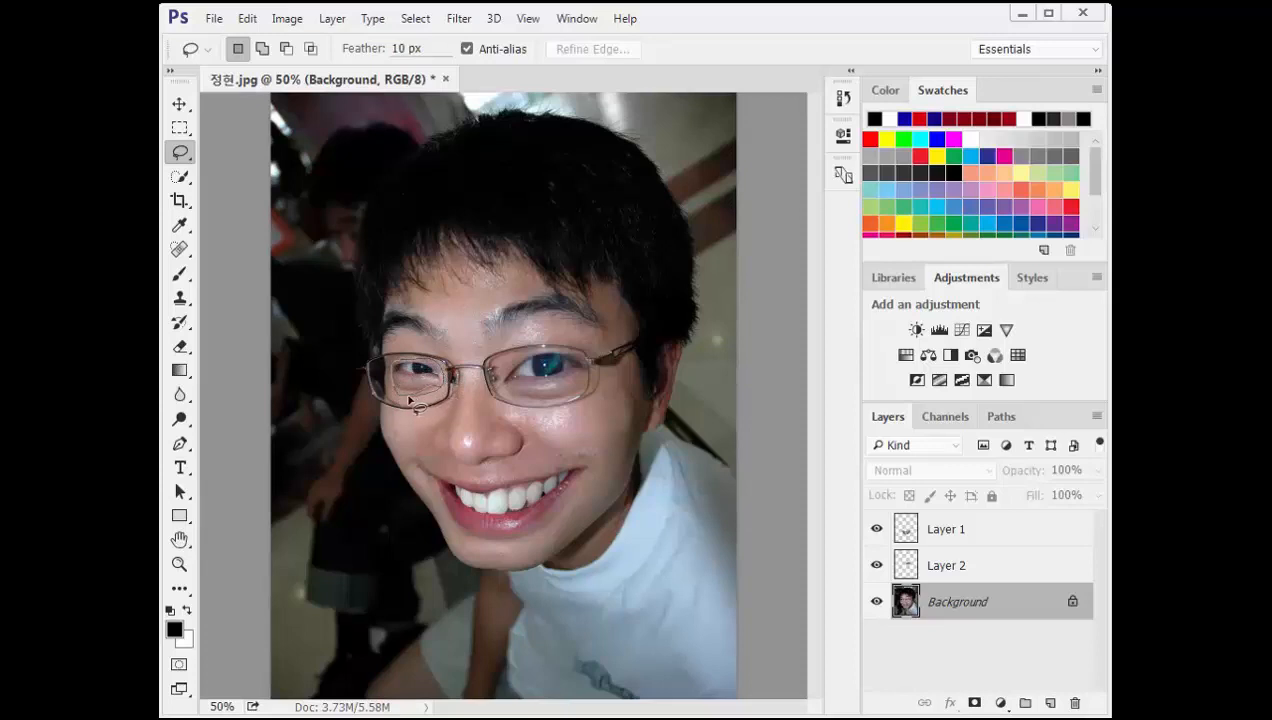
drag(408, 400, 410, 398)
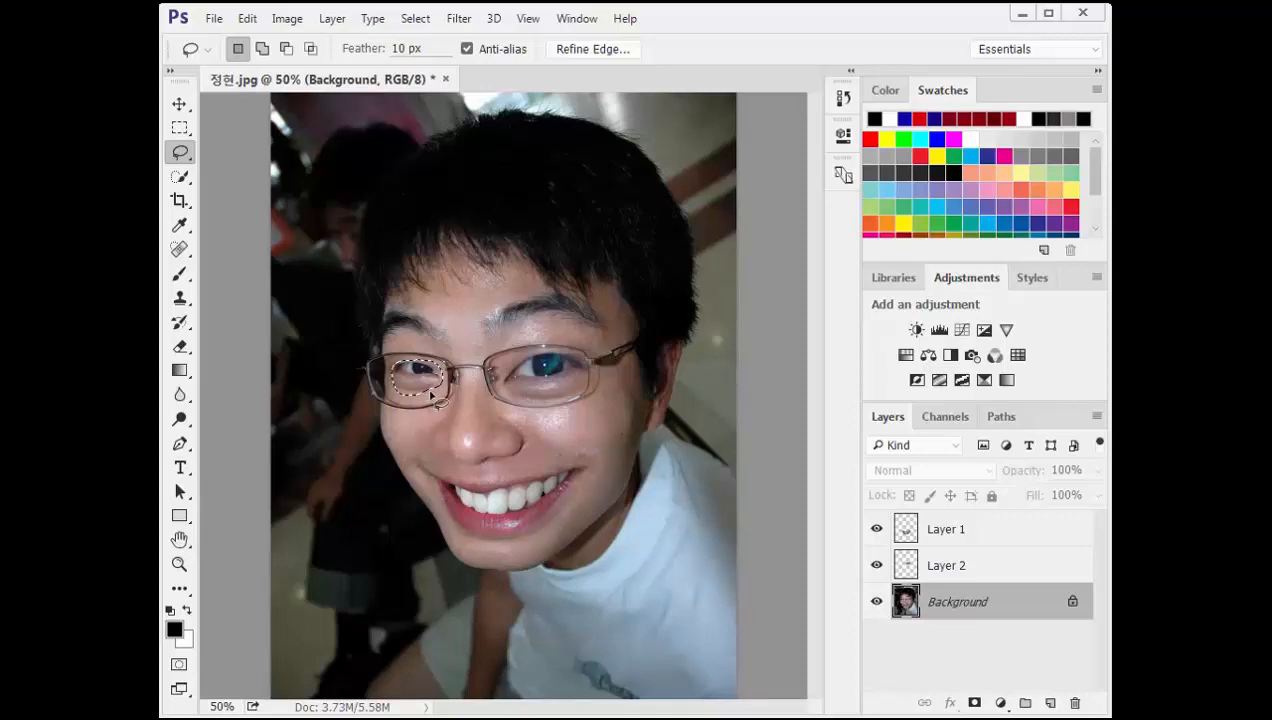
key(ctrl+j)
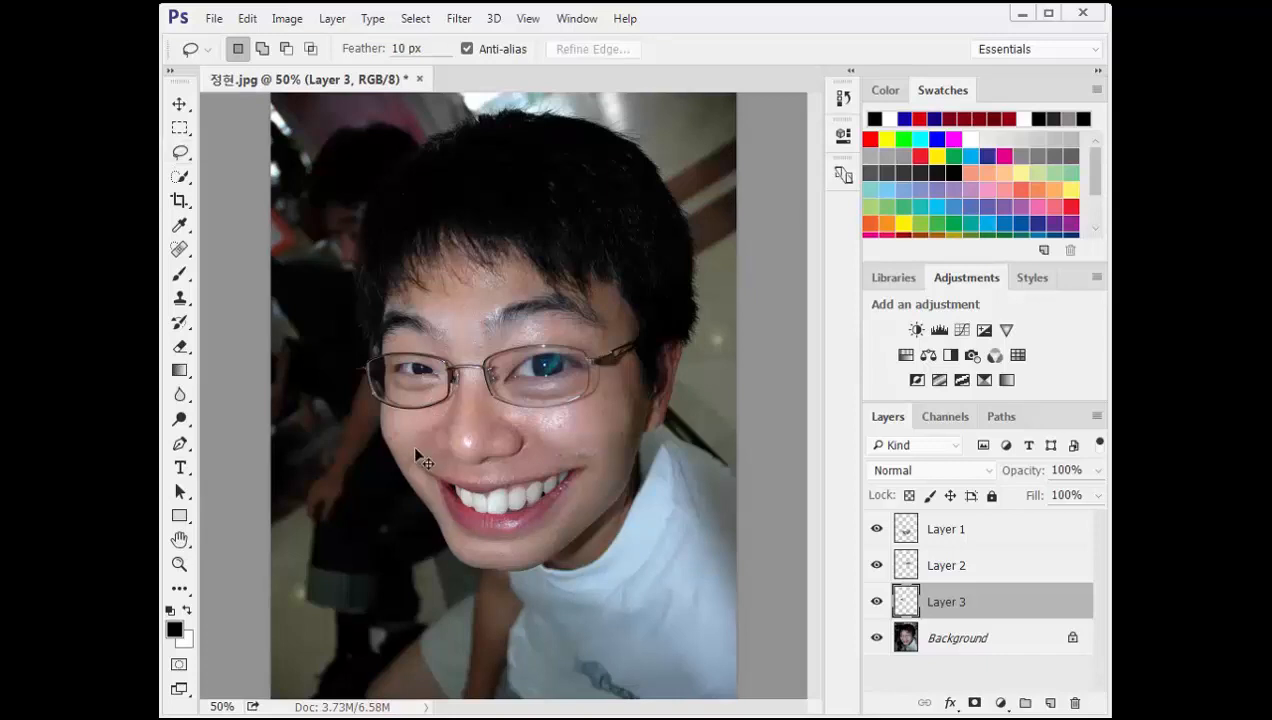
- Enlarge the left eye copy with Free Transform to about 115% width and 131% height, aligned with the left eyeglass lens
key(ctrl+t)
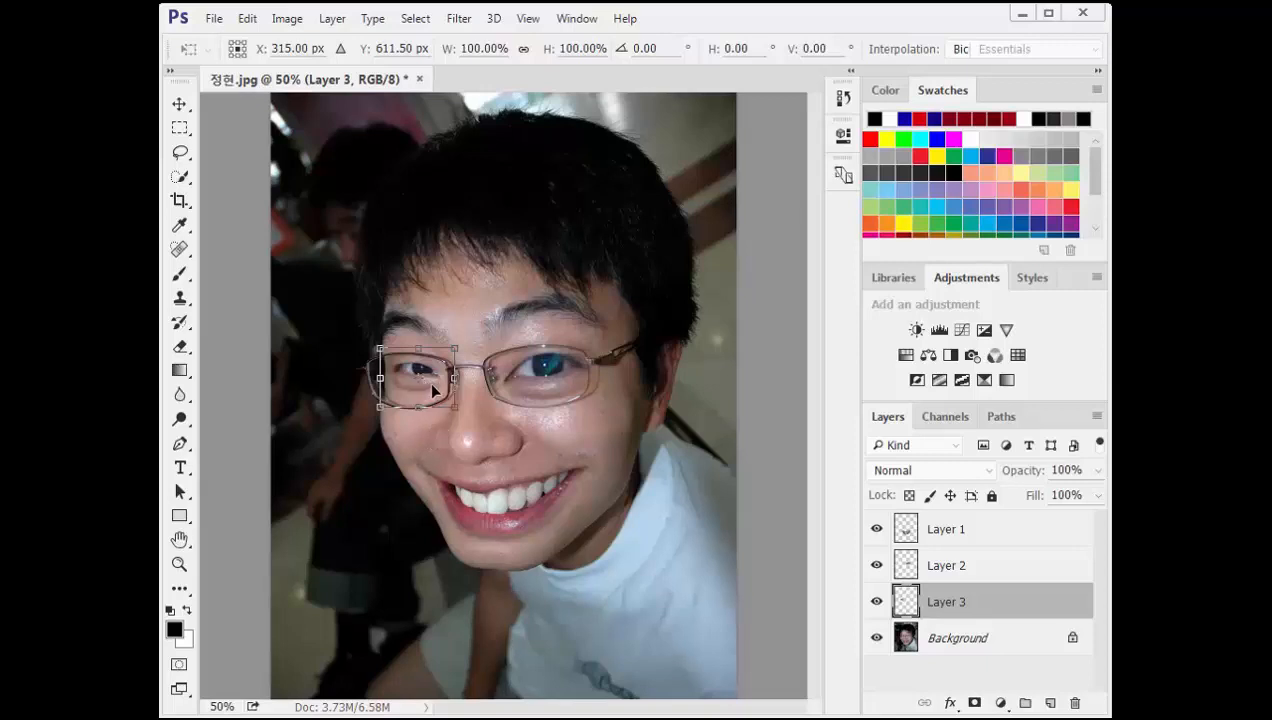
drag(455, 349, 441, 390)
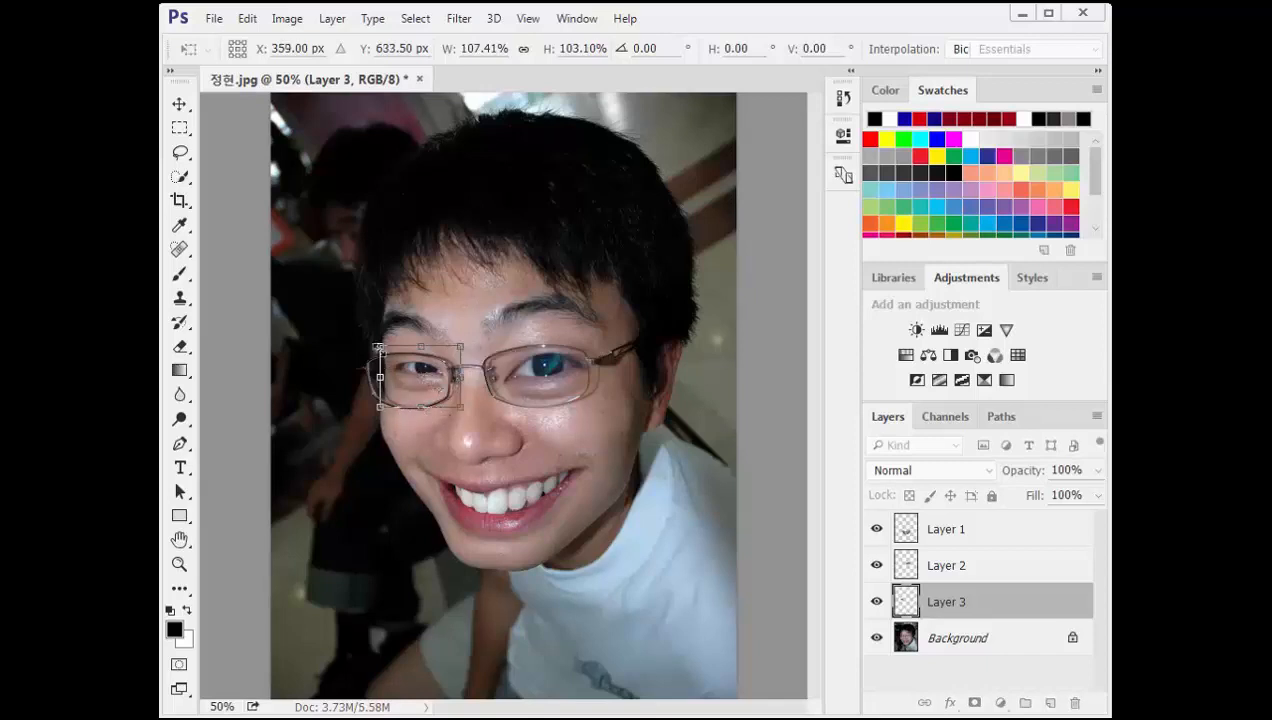
drag(380, 345, 380, 340)
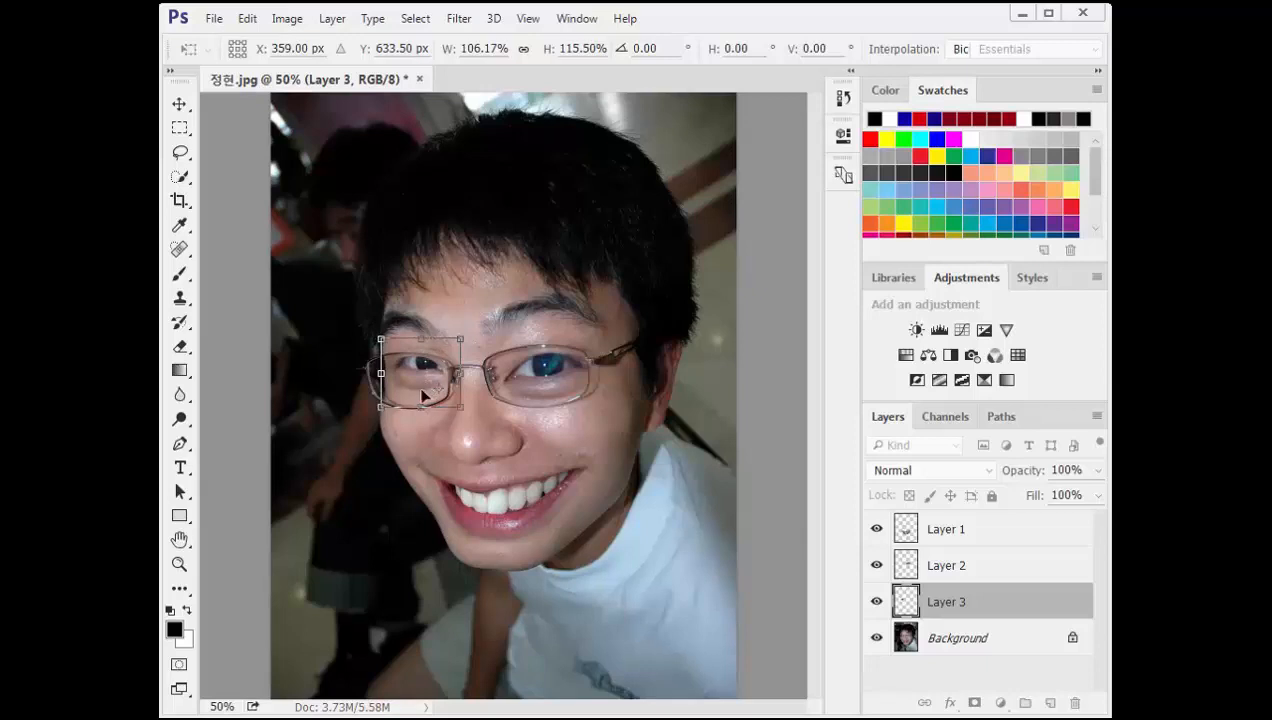
drag(424, 389, 462, 410)
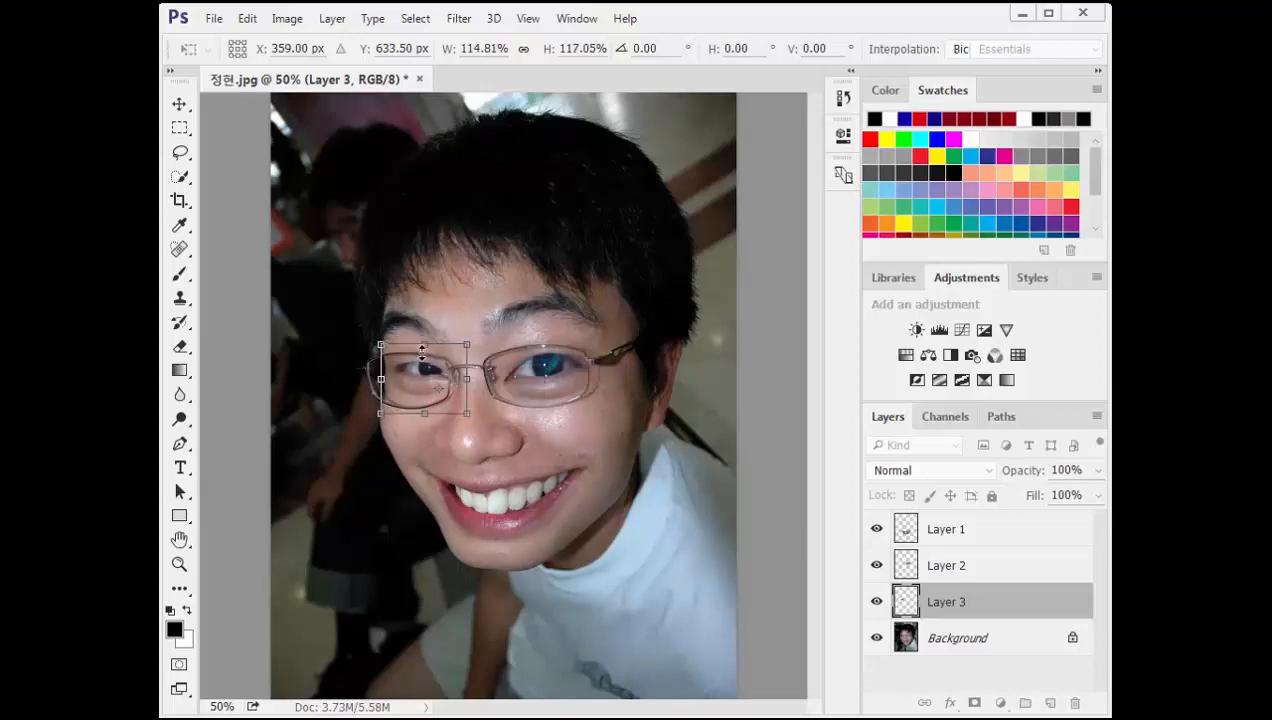
drag(424, 344, 421, 381)
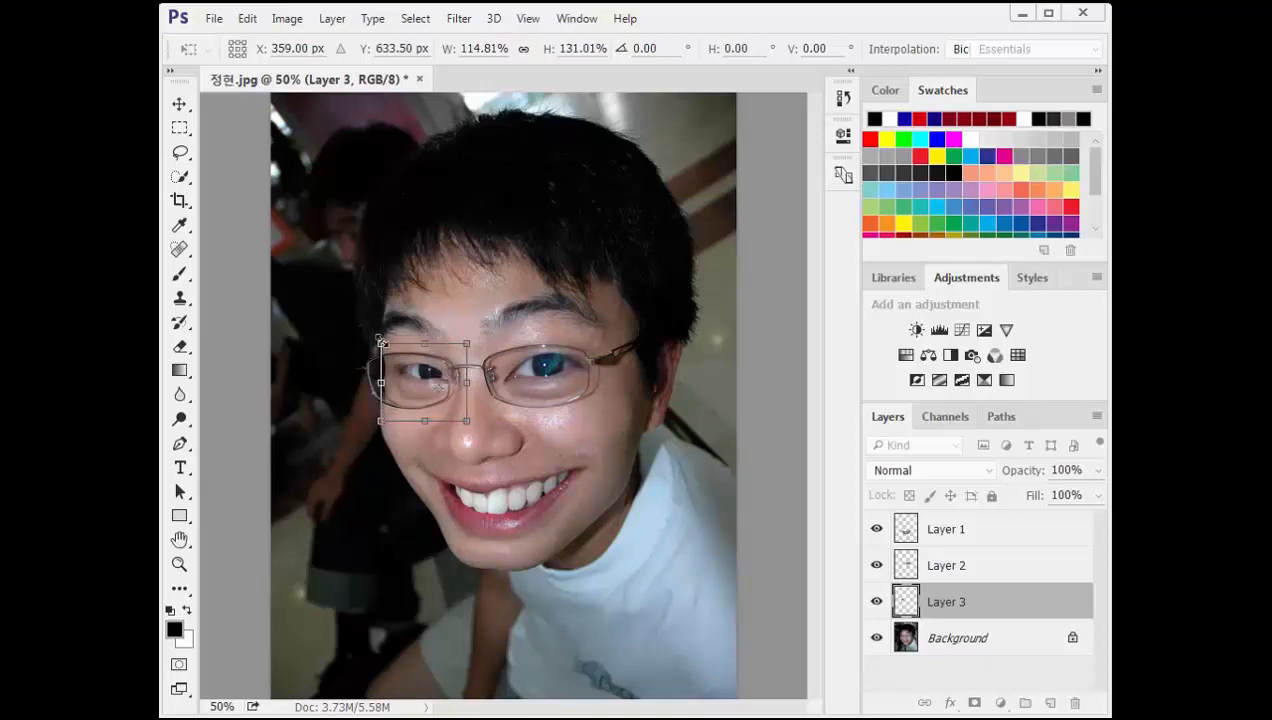
- Warp the left eye copy so its upper edge curves upward and its inner side bulges slightly toward the nose, and apply it
click(247, 18)
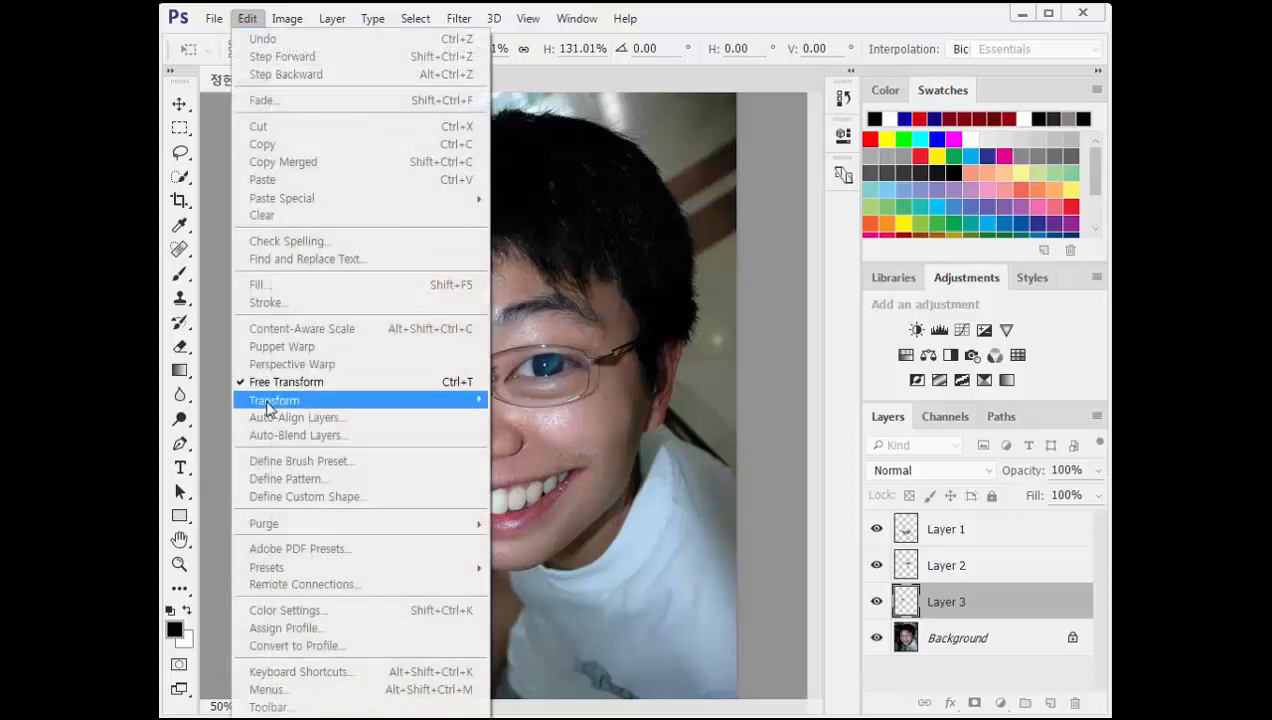
mouse_move(268, 407)
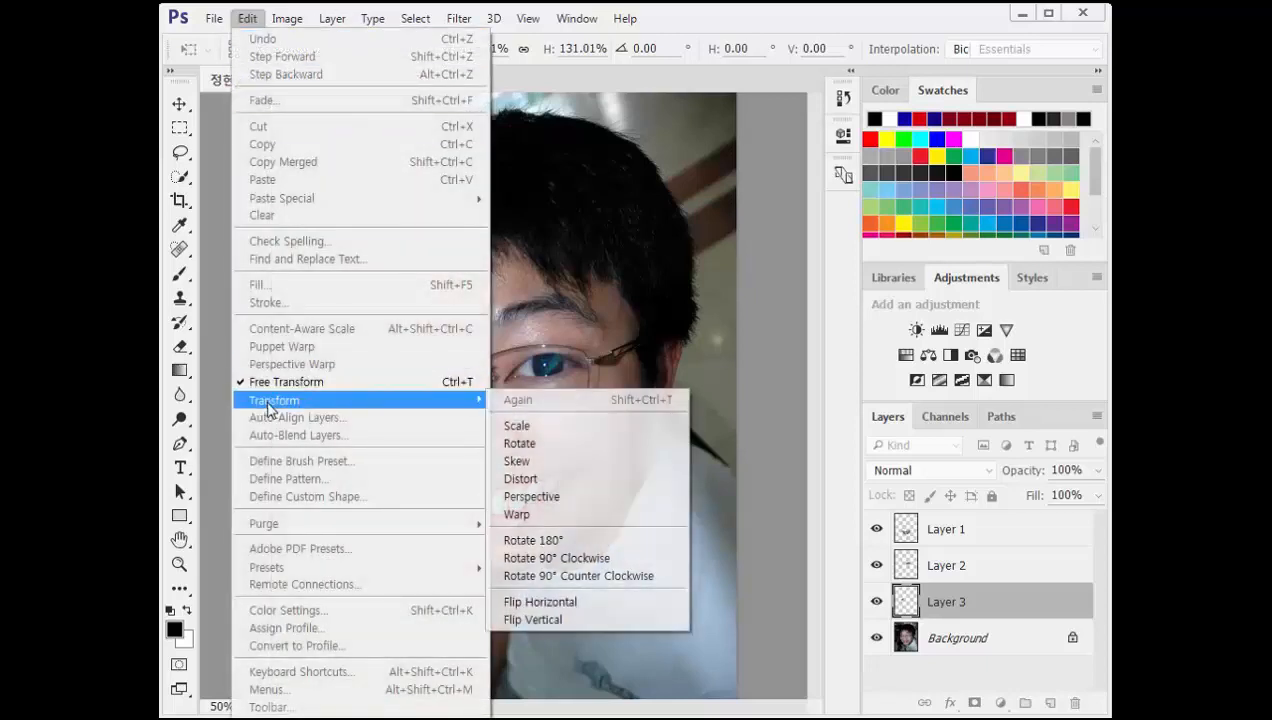
click(598, 514)
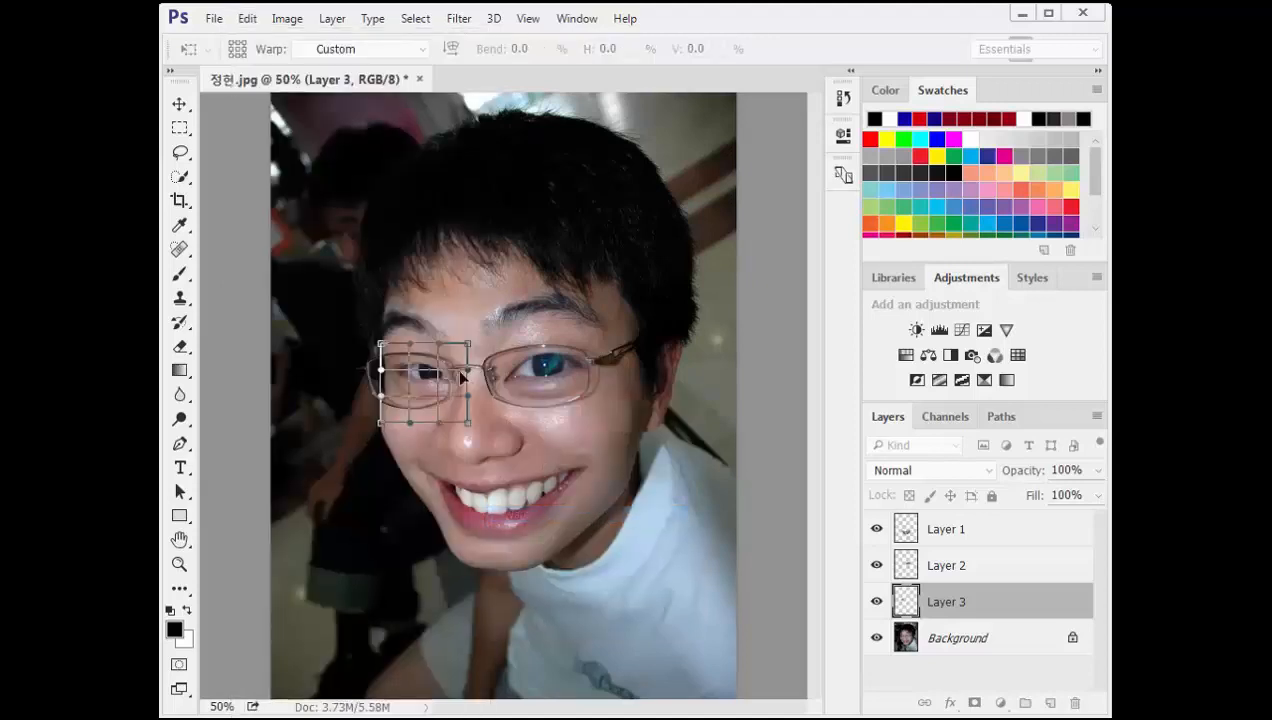
drag(410, 343, 411, 337)
drag(422, 388, 421, 394)
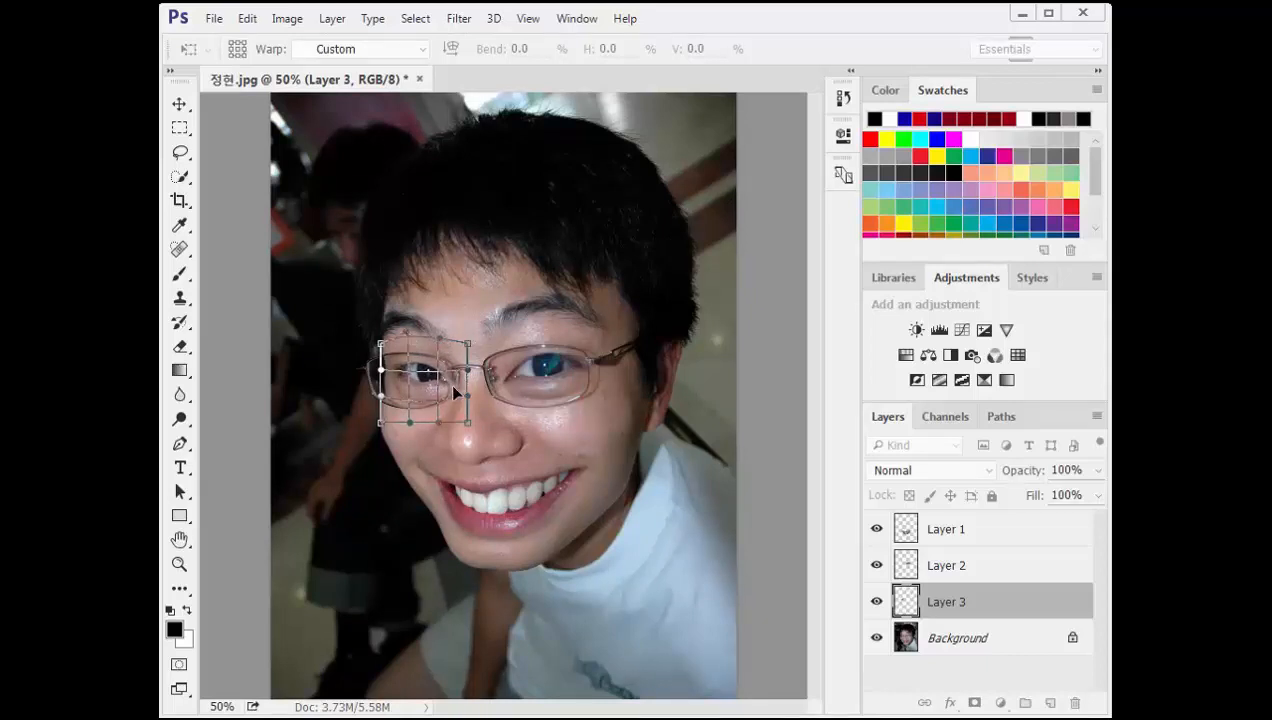
drag(455, 383, 458, 383)
drag(443, 340, 441, 328)
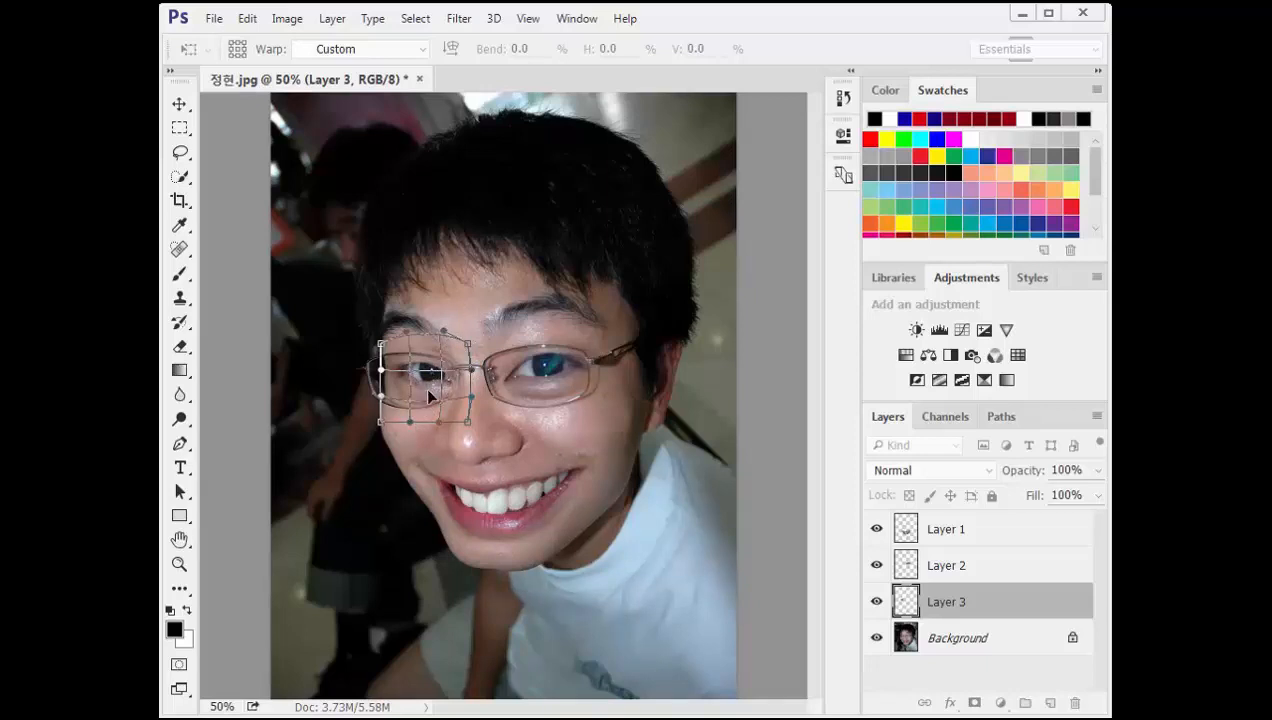
key(Return)
key(l)
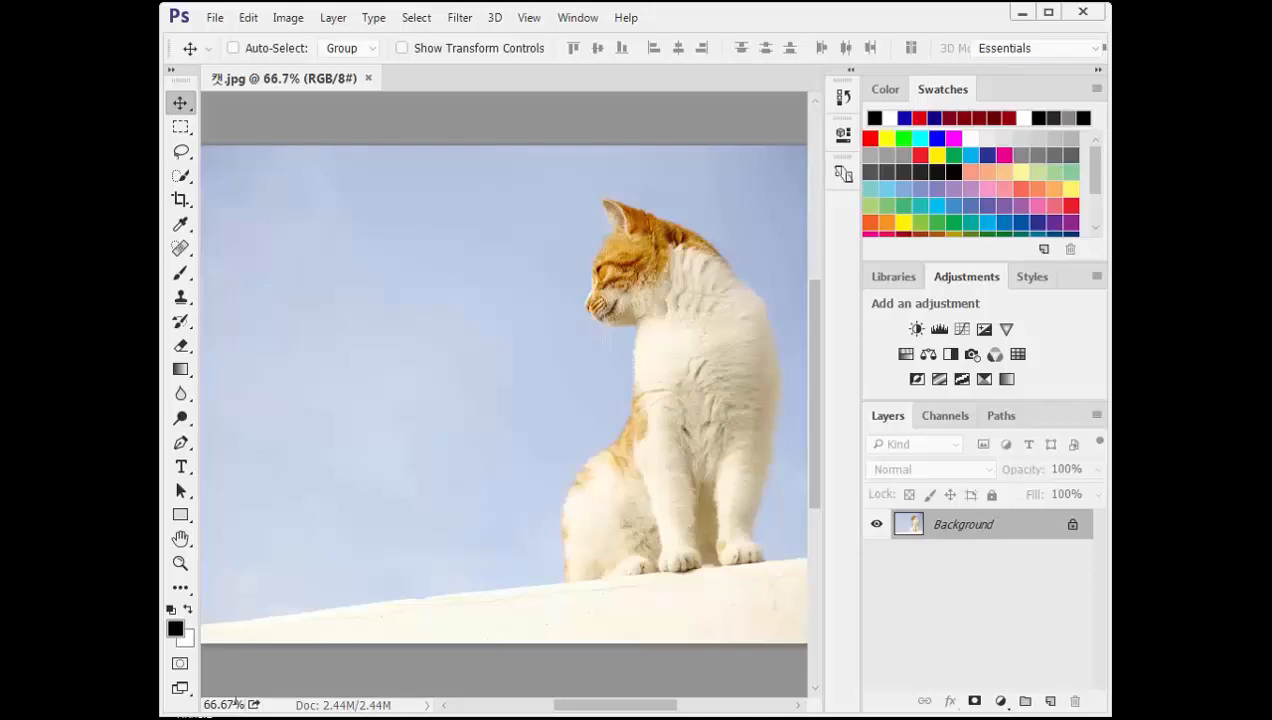
- Select the whole cat in the cat photo with the Quick Selection tool and open Refine Edge for the selection
click(181, 180)
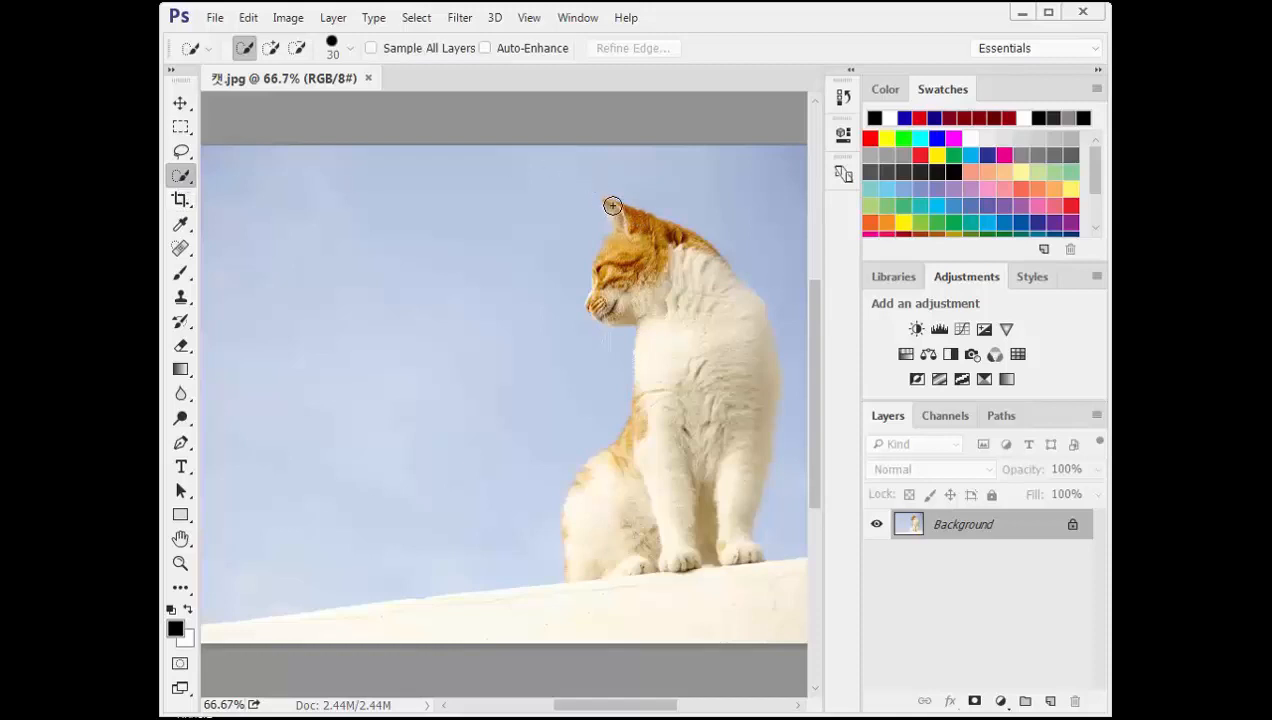
mouse_move(611, 207)
mouse_down()
mouse_move(702, 255)
mouse_move(747, 314)
mouse_move(762, 415)
mouse_move(749, 552)
mouse_move(735, 563)
mouse_move(724, 497)
mouse_move(708, 556)
mouse_move(602, 565)
mouse_move(606, 317)
mouse_up()
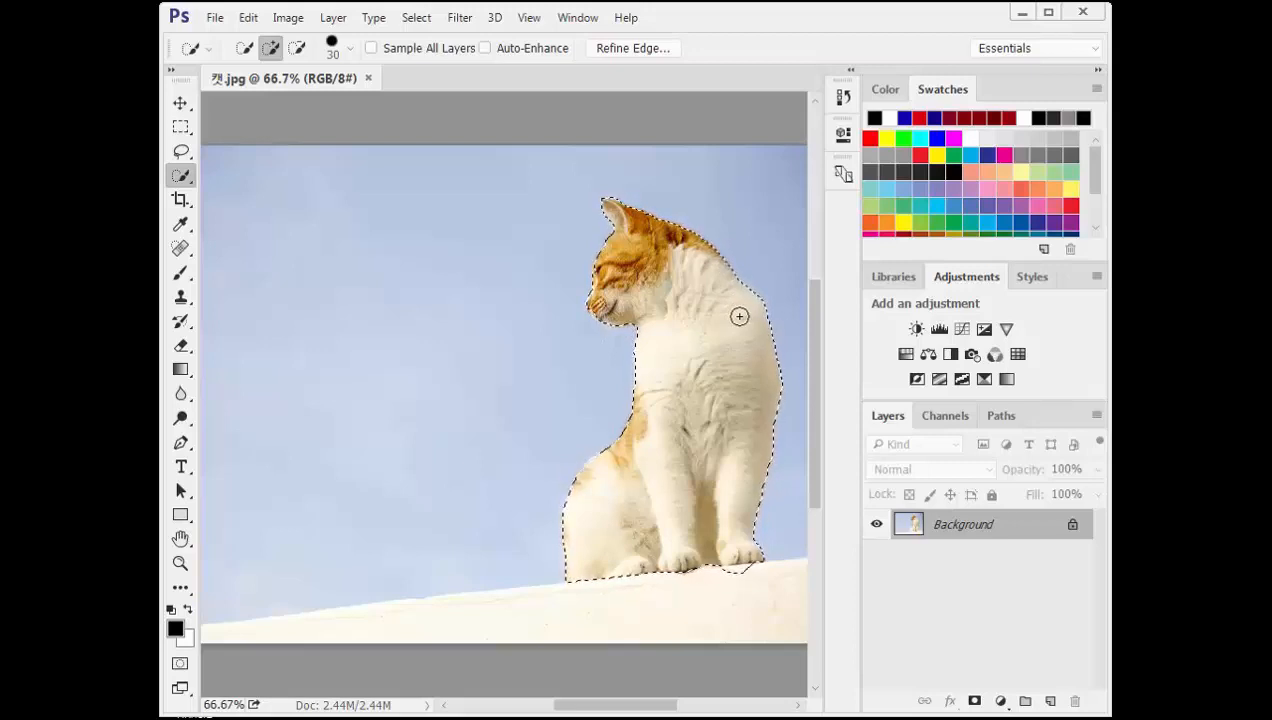
click(634, 48)
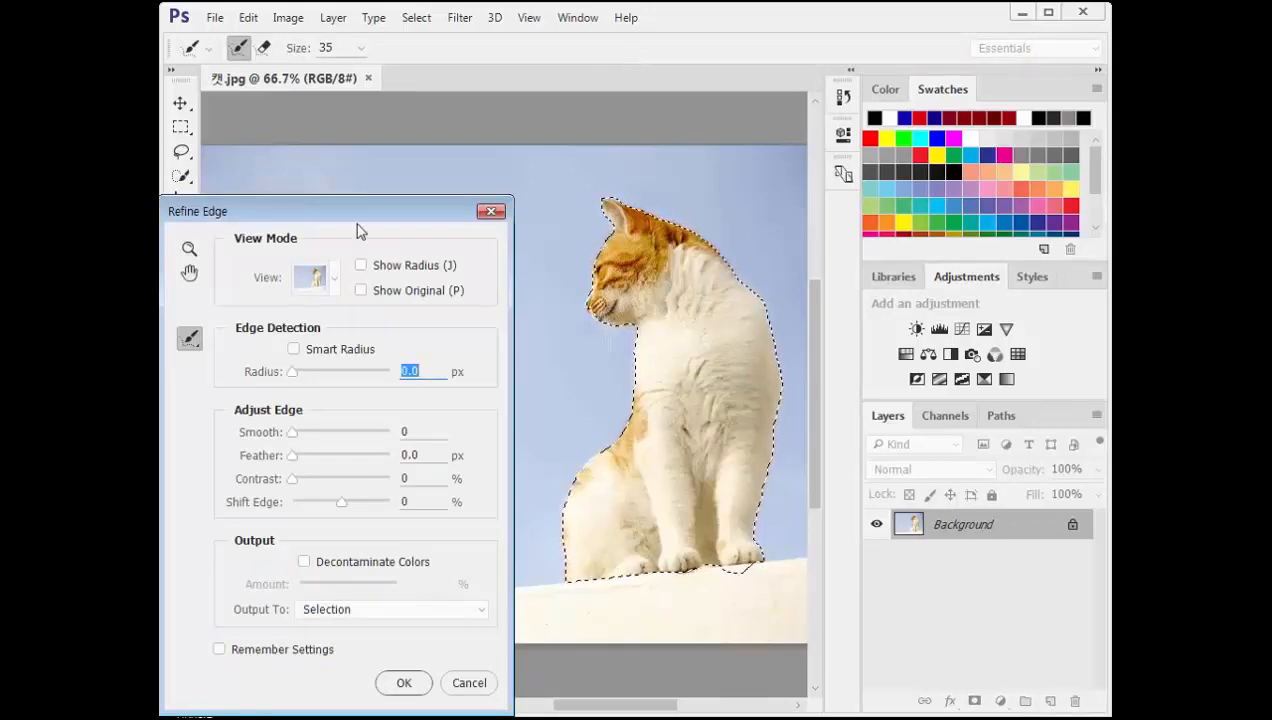
- Keep the Refine Radius tool active and set the Refine Edge view mode to Overlay
click(193, 344)
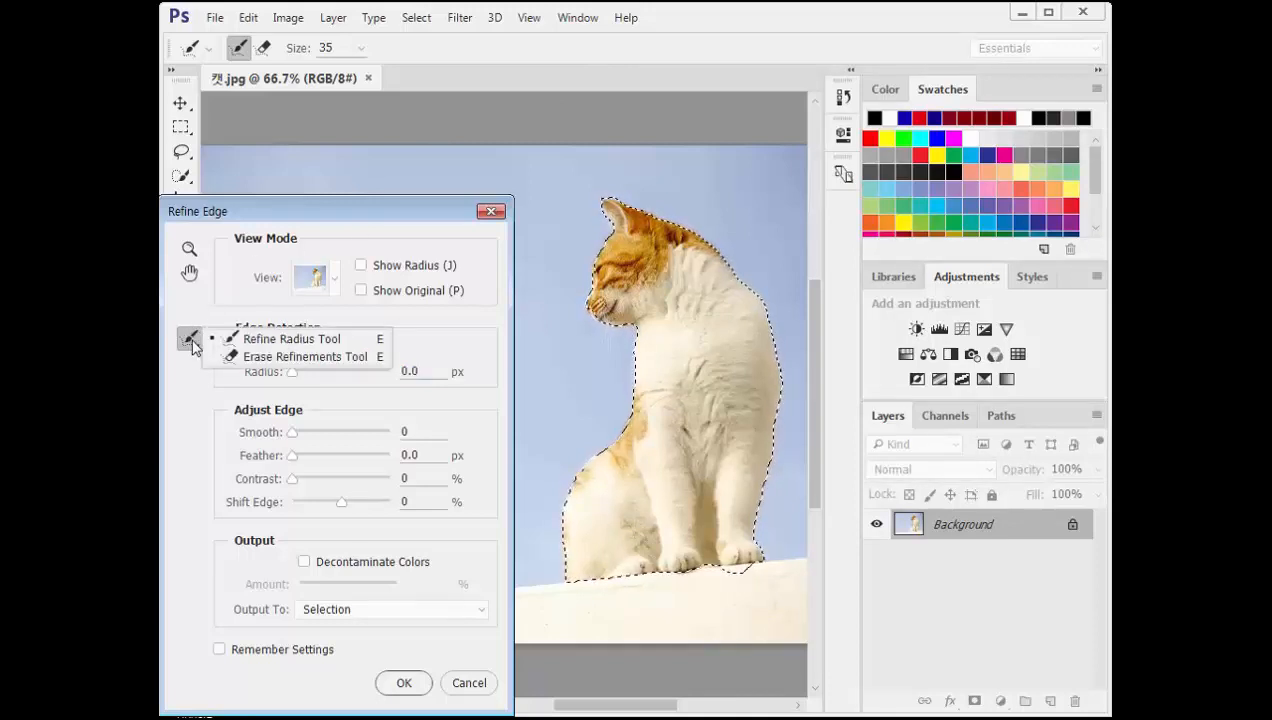
click(194, 346)
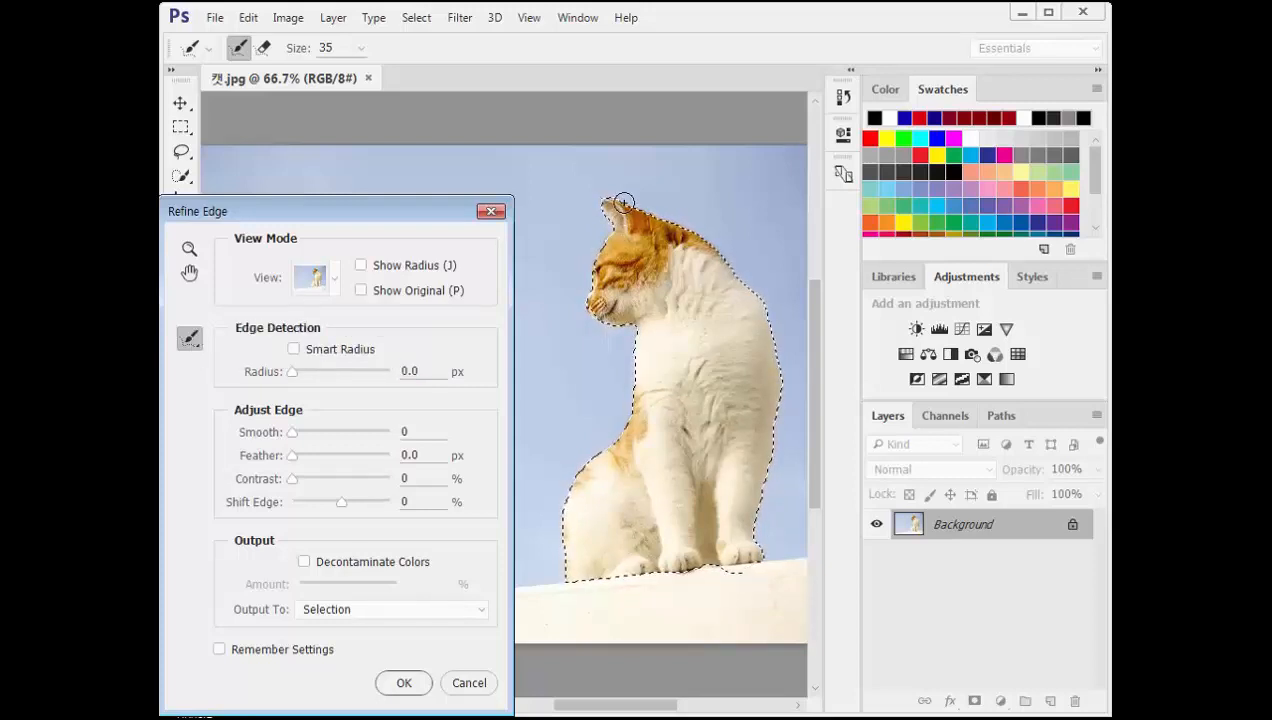
click(333, 279)
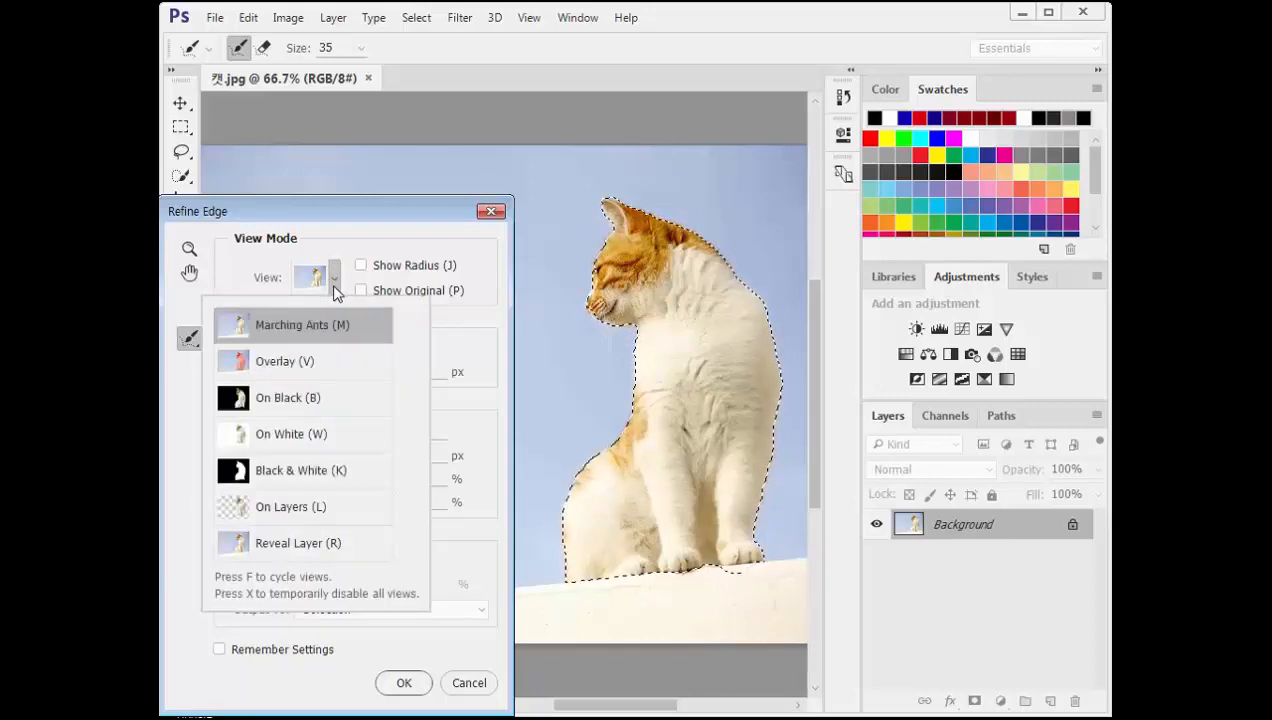
click(337, 366)
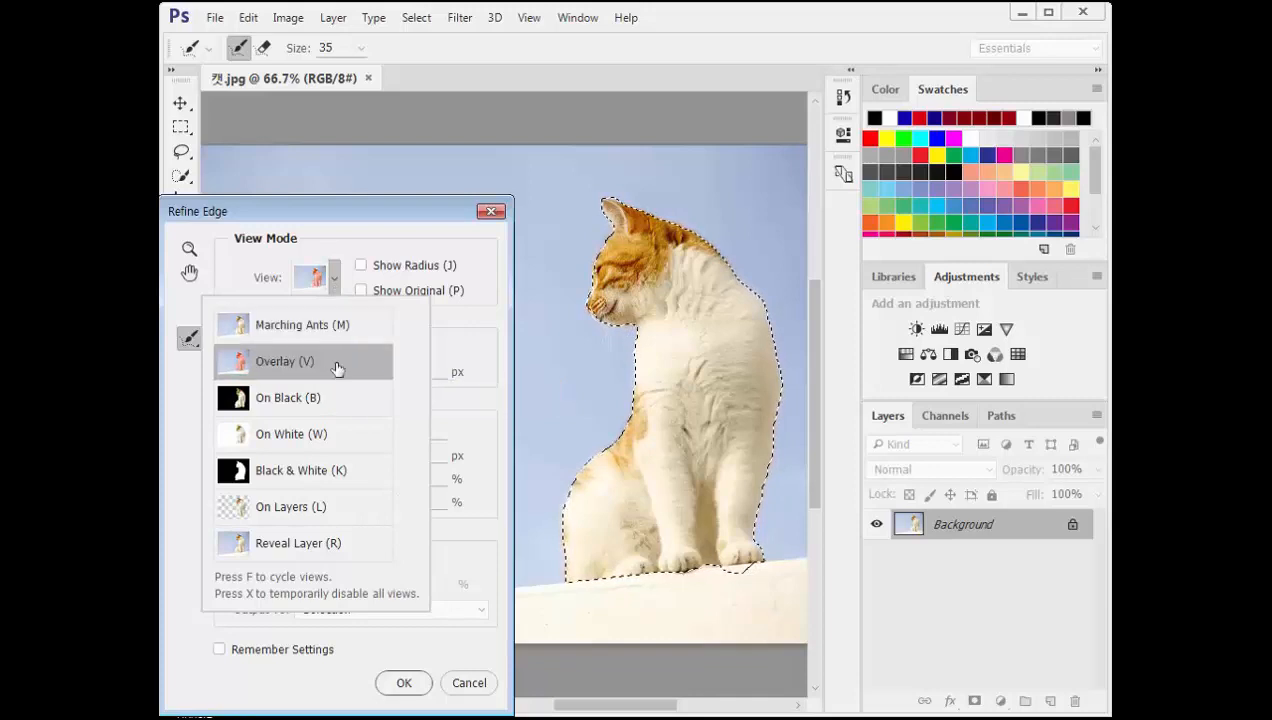
click(398, 236)
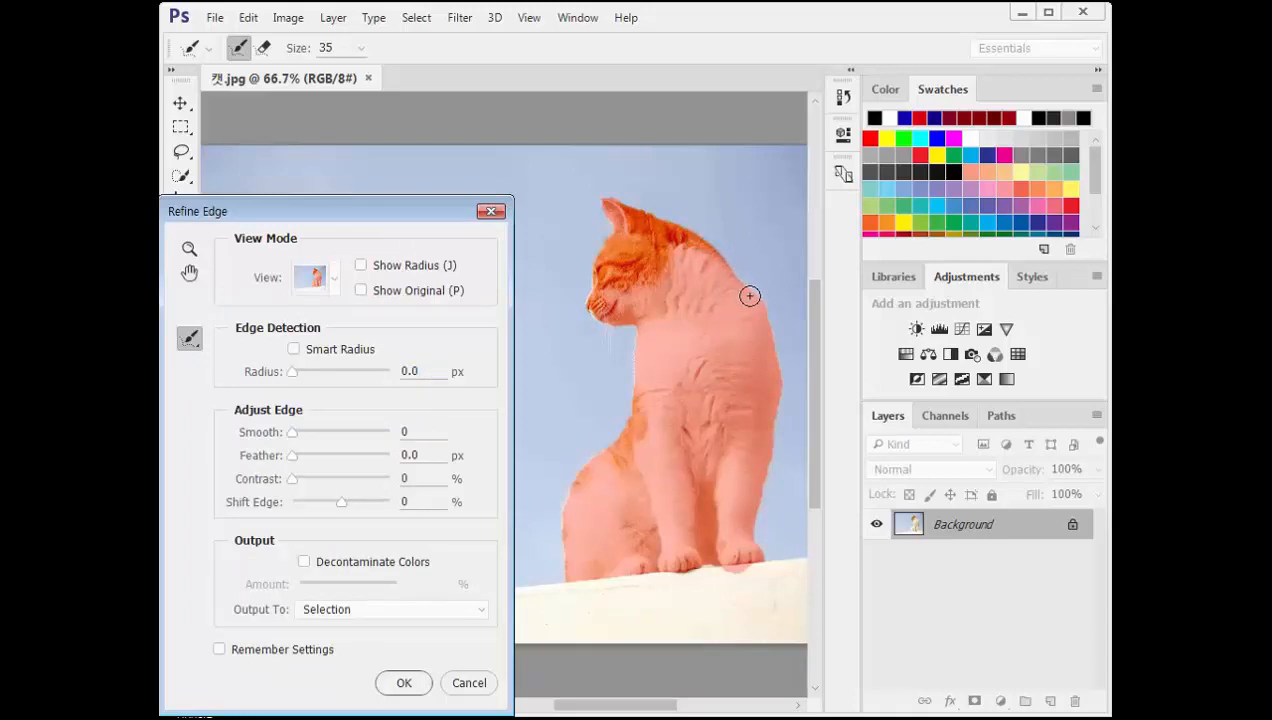
- Brush along the cat's outline to refine its edges, set the edge detection radius to 2.7 px, and accept the refined selection
mouse_move(749, 291)
mouse_down()
mouse_move(684, 228)
mouse_move(604, 202)
mouse_up()
mouse_move(647, 336)
mouse_down()
mouse_move(622, 429)
mouse_move(573, 496)
mouse_move(570, 533)
mouse_up()
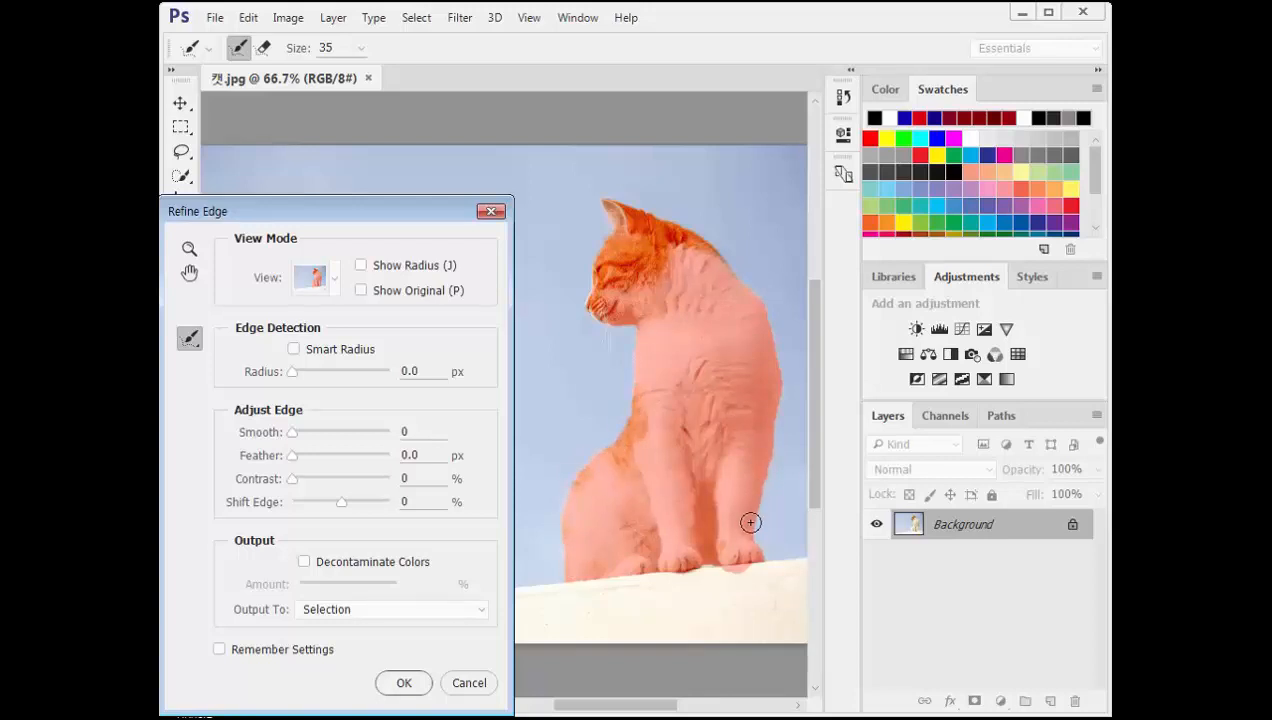
mouse_move(778, 376)
mouse_down()
mouse_move(754, 300)
mouse_move(673, 232)
mouse_up()
mouse_move(718, 568)
mouse_down()
mouse_move(758, 563)
mouse_move(770, 525)
mouse_up()
drag(293, 379, 307, 386)
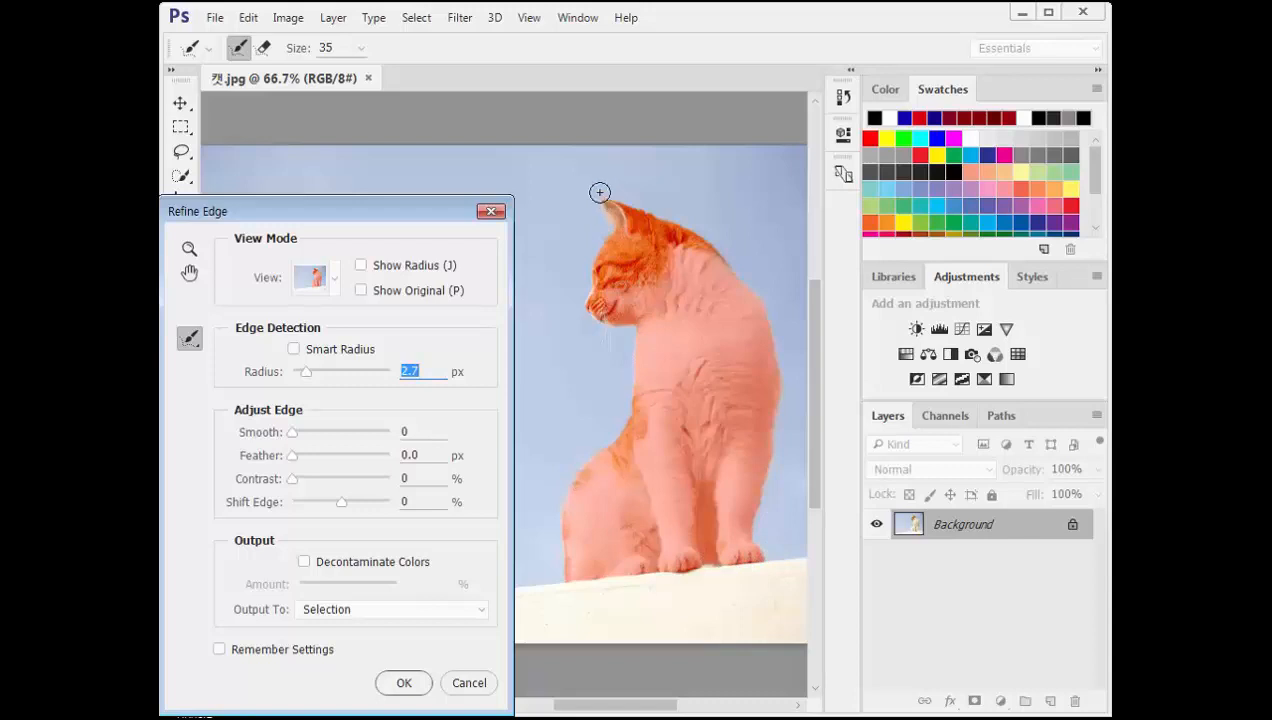
click(402, 684)
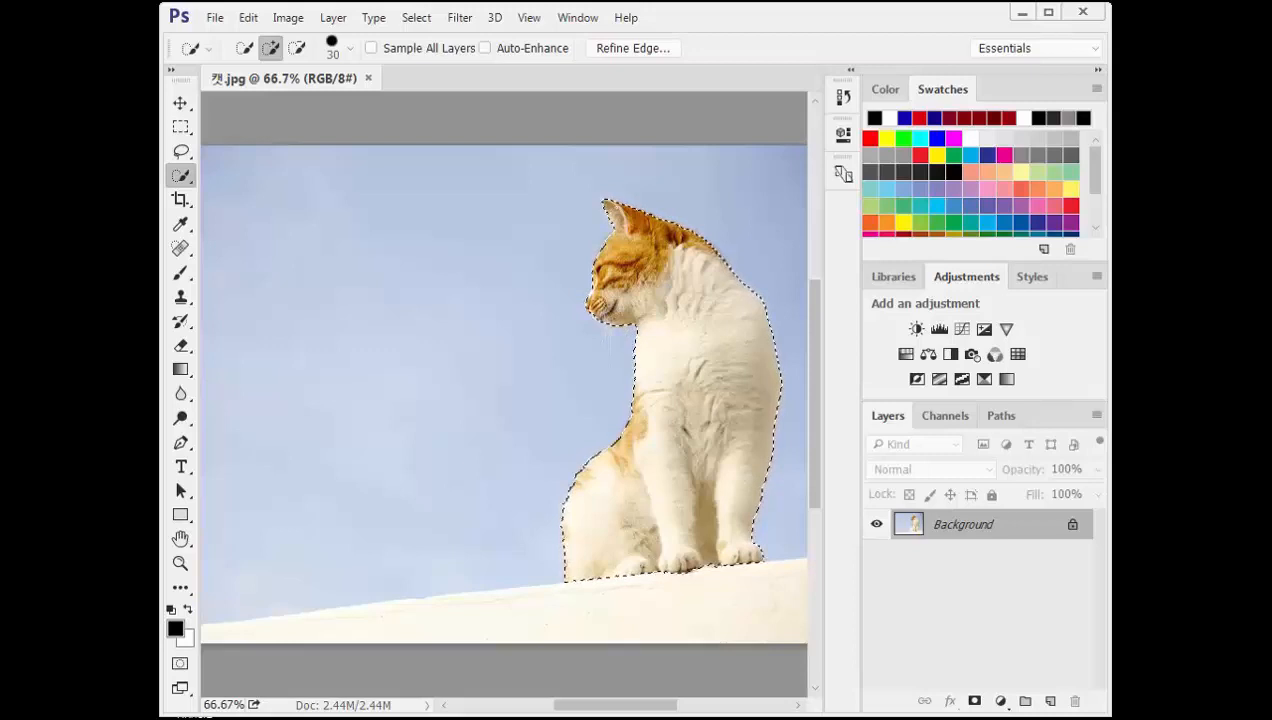
- Copy the selected cat to a new layer and move the copy with Free Transform to the empty area left of the original
key(ctrl+j)
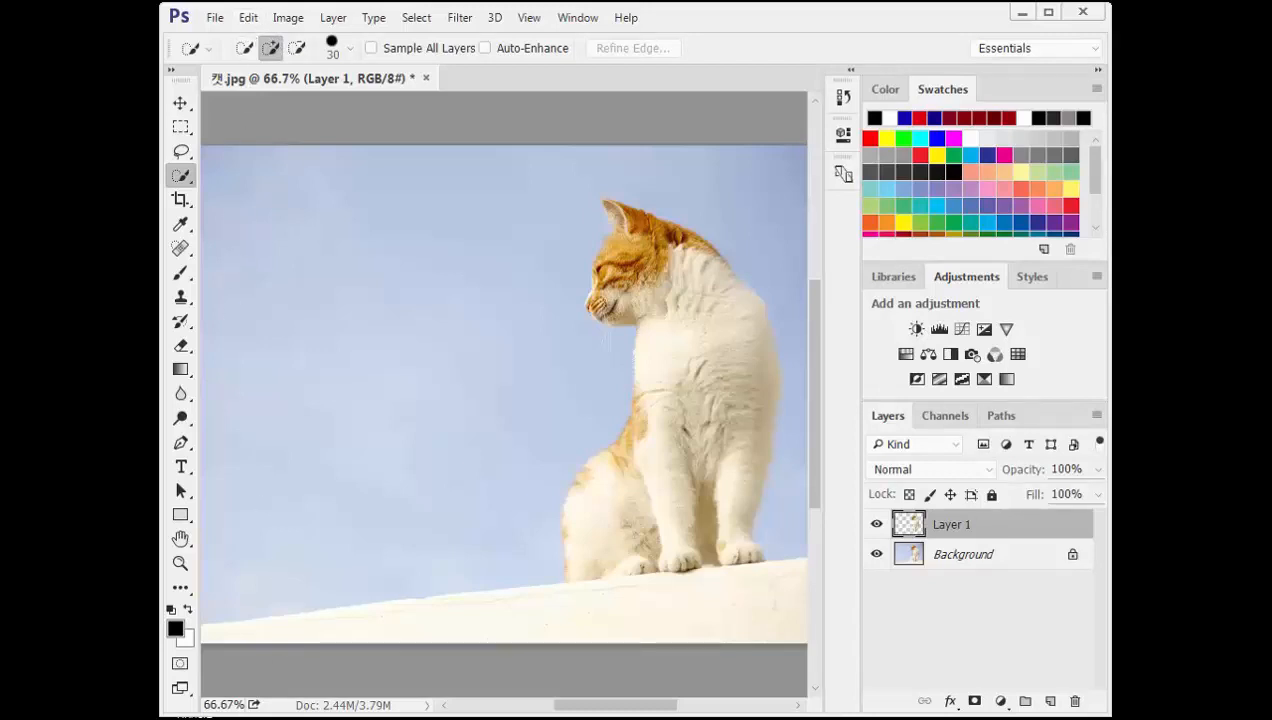
key(ctrl+t)
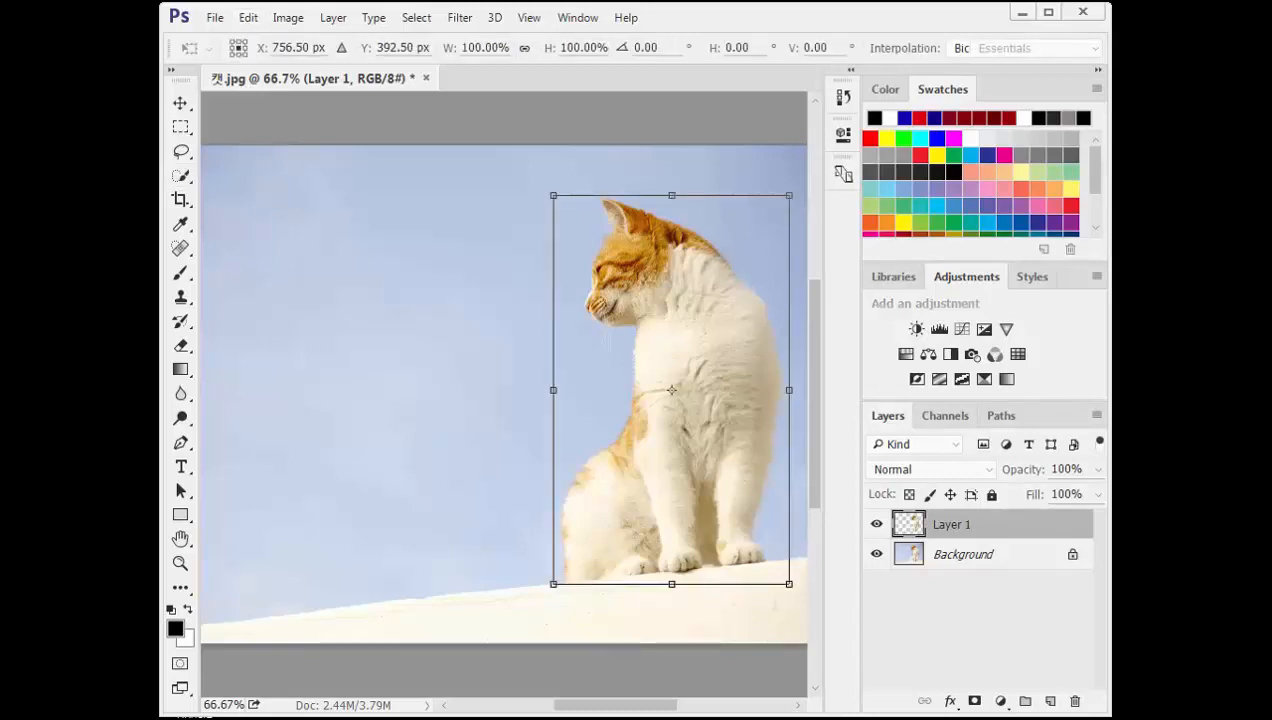
drag(707, 329, 432, 356)
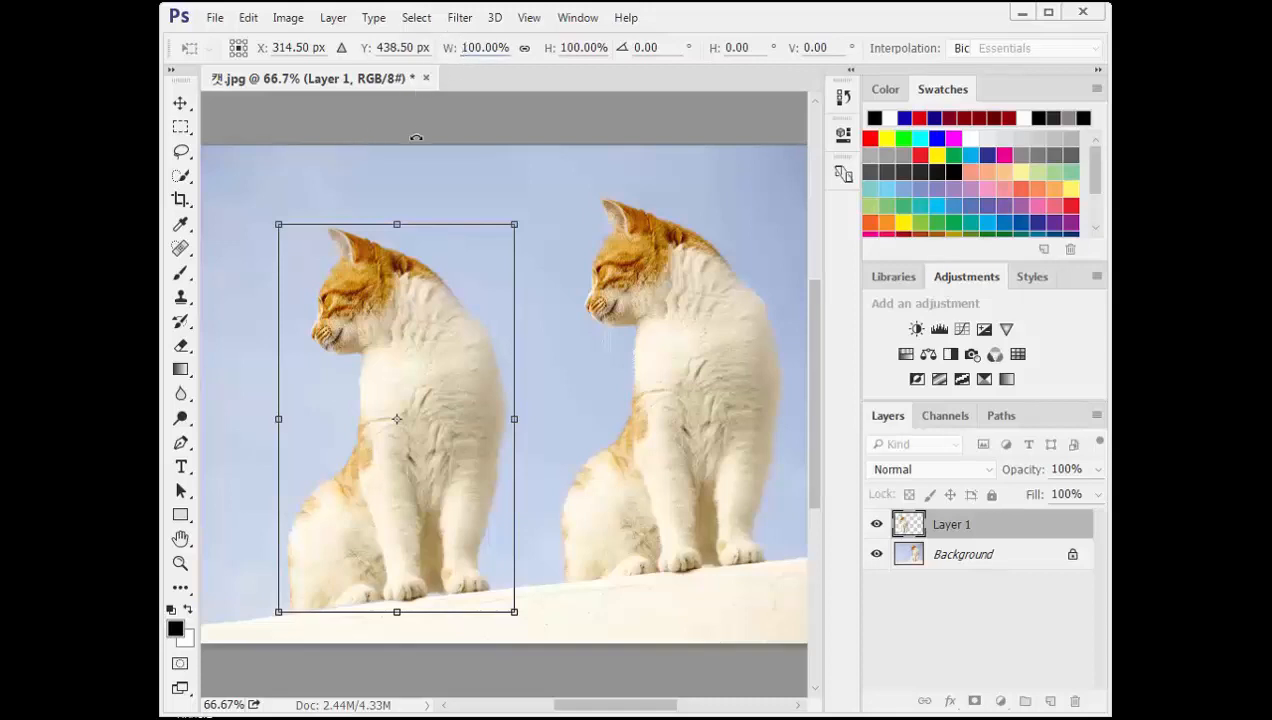
- Mirror the cat copy horizontally with a width scale of -90% and link the height to the same proportion
text(-)
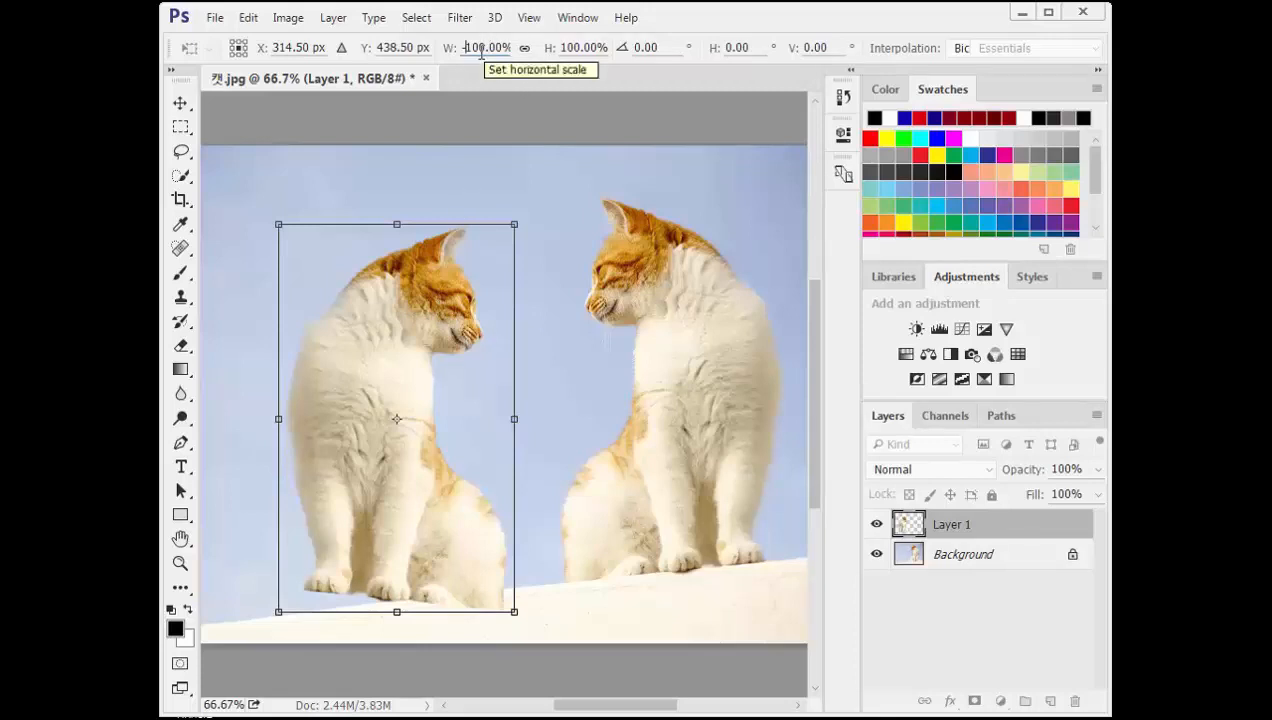
drag(481, 52, 466, 49)
text(9)
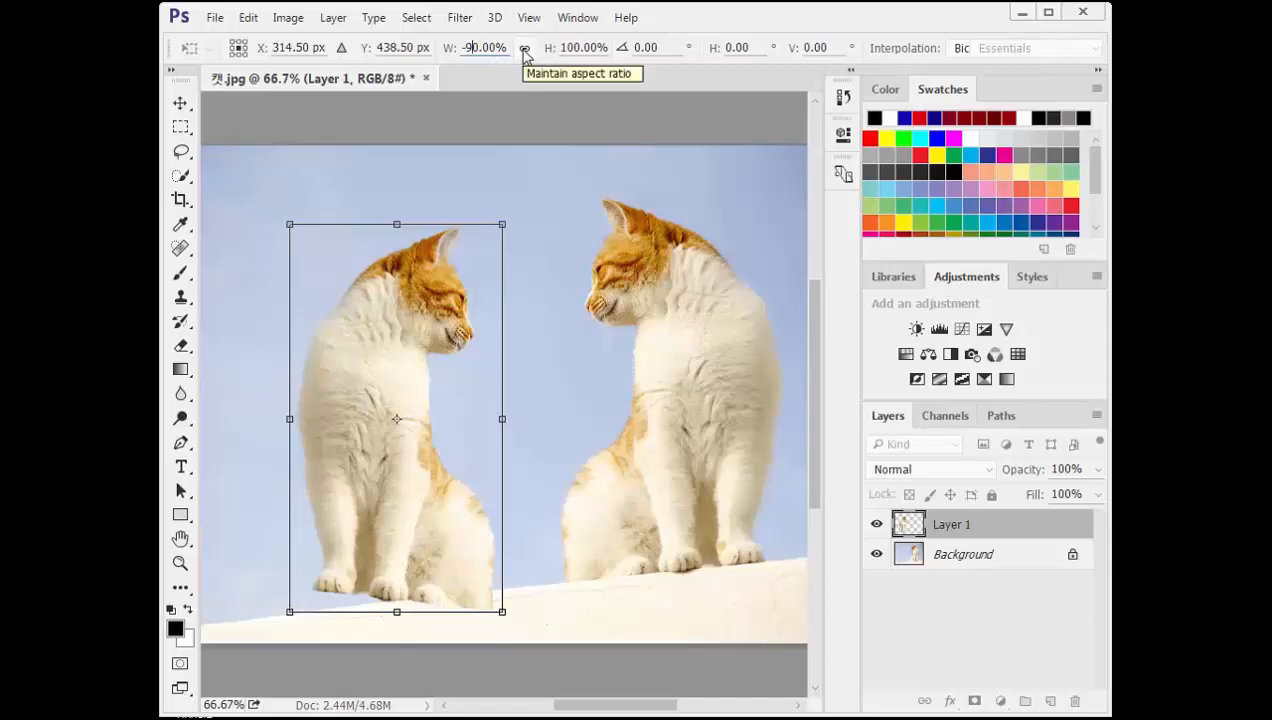
click(524, 49)
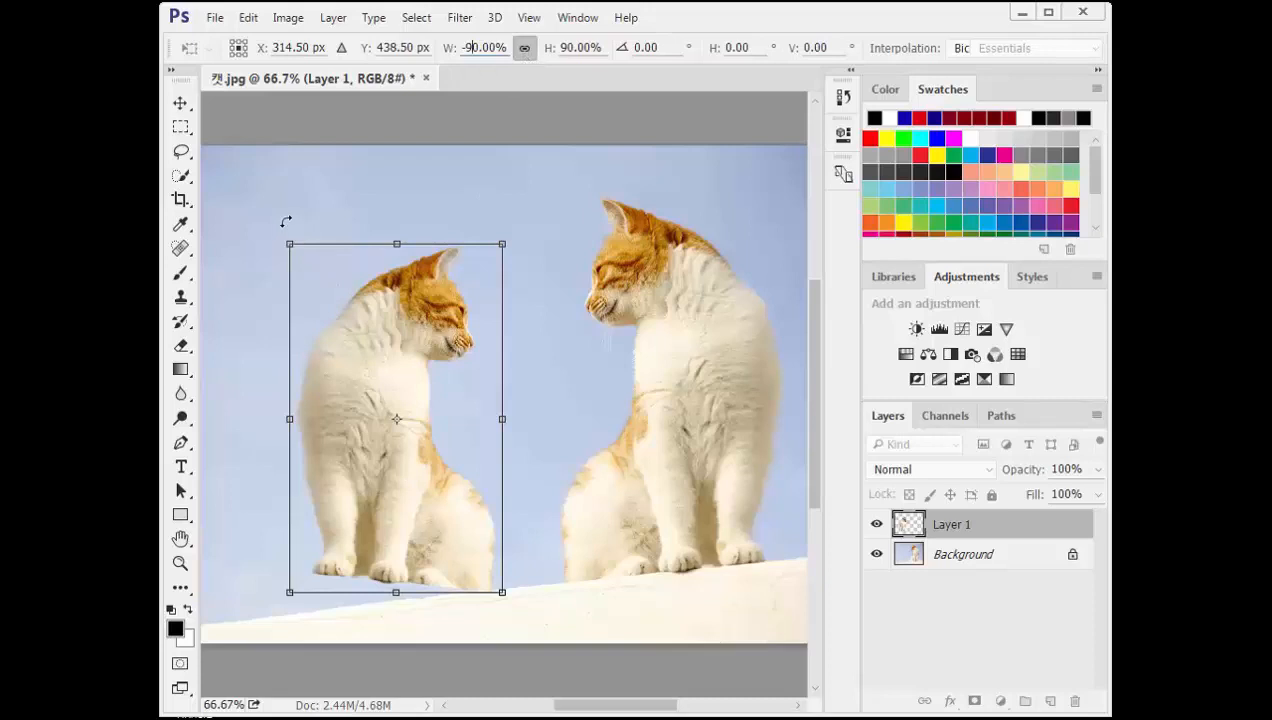
- Rotate the mirrored cat to -10°, lower it slightly onto the white ledge, and apply the transform
drag(284, 218, 256, 249)
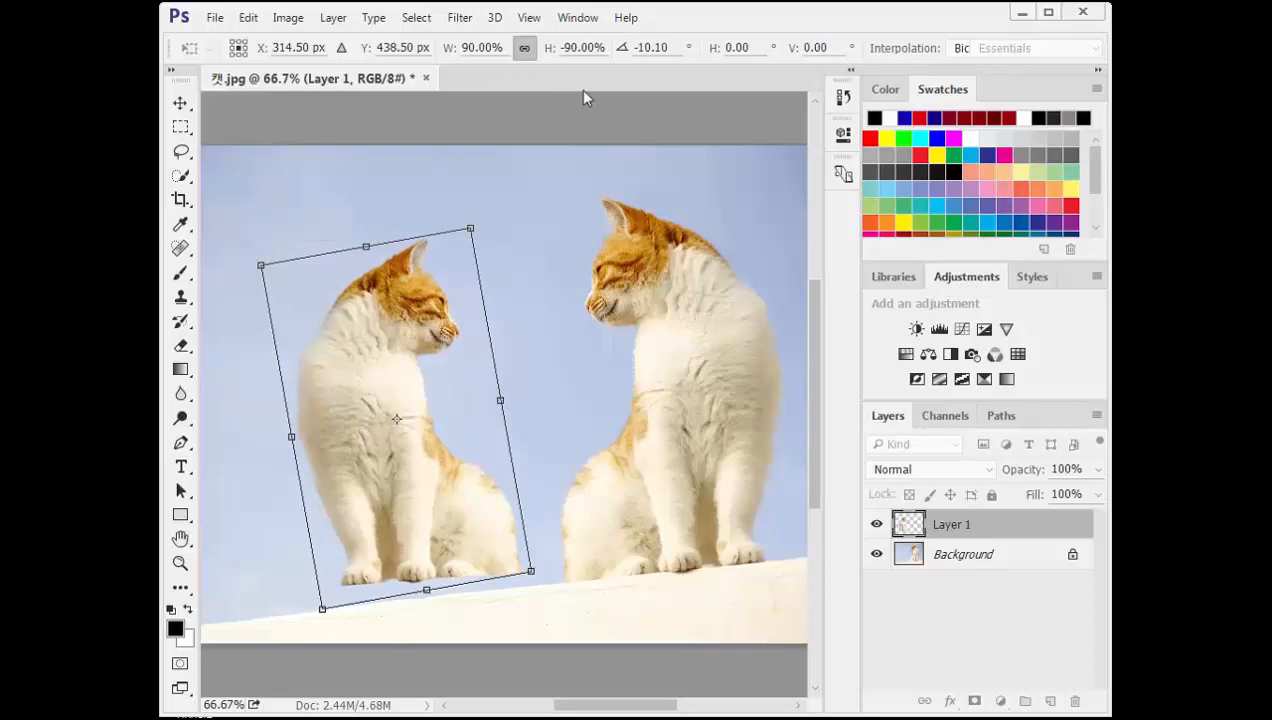
double_click(660, 47)
key(BackSpace)
mouse_move(333, 420)
mouse_down()
mouse_move(337, 446)
mouse_move(336, 435)
mouse_up()
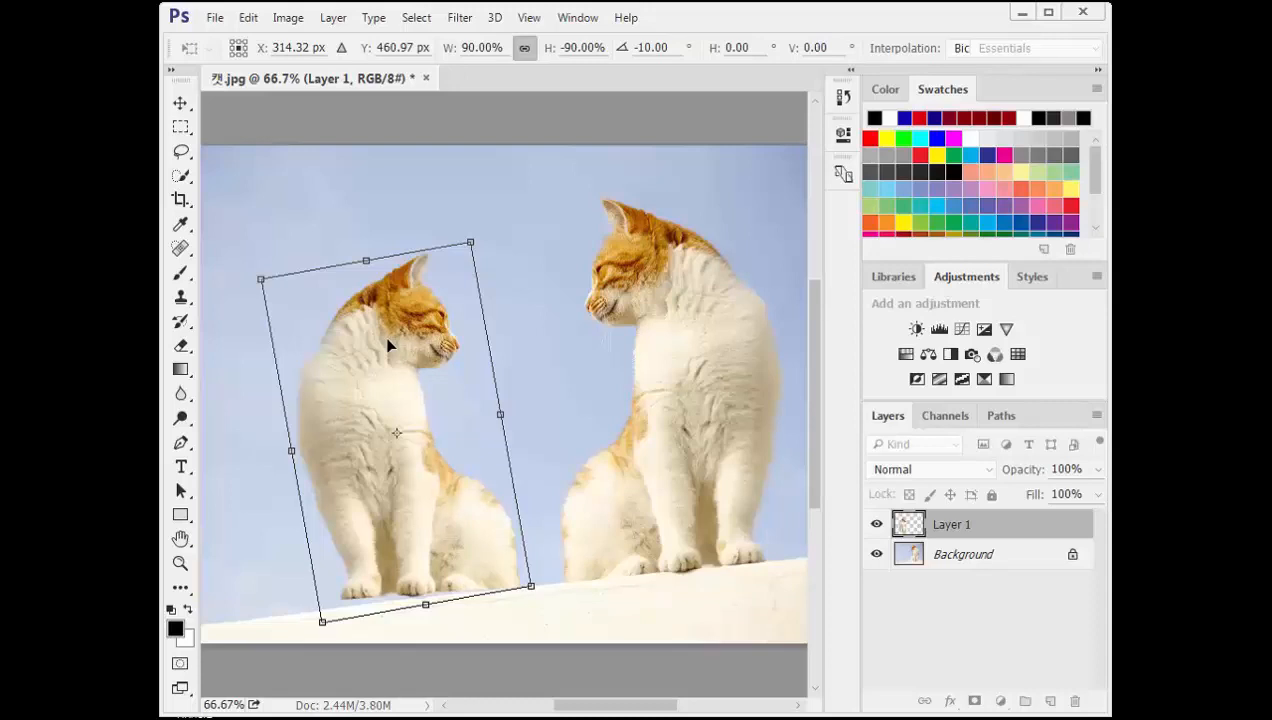
key(Return)
key(w)
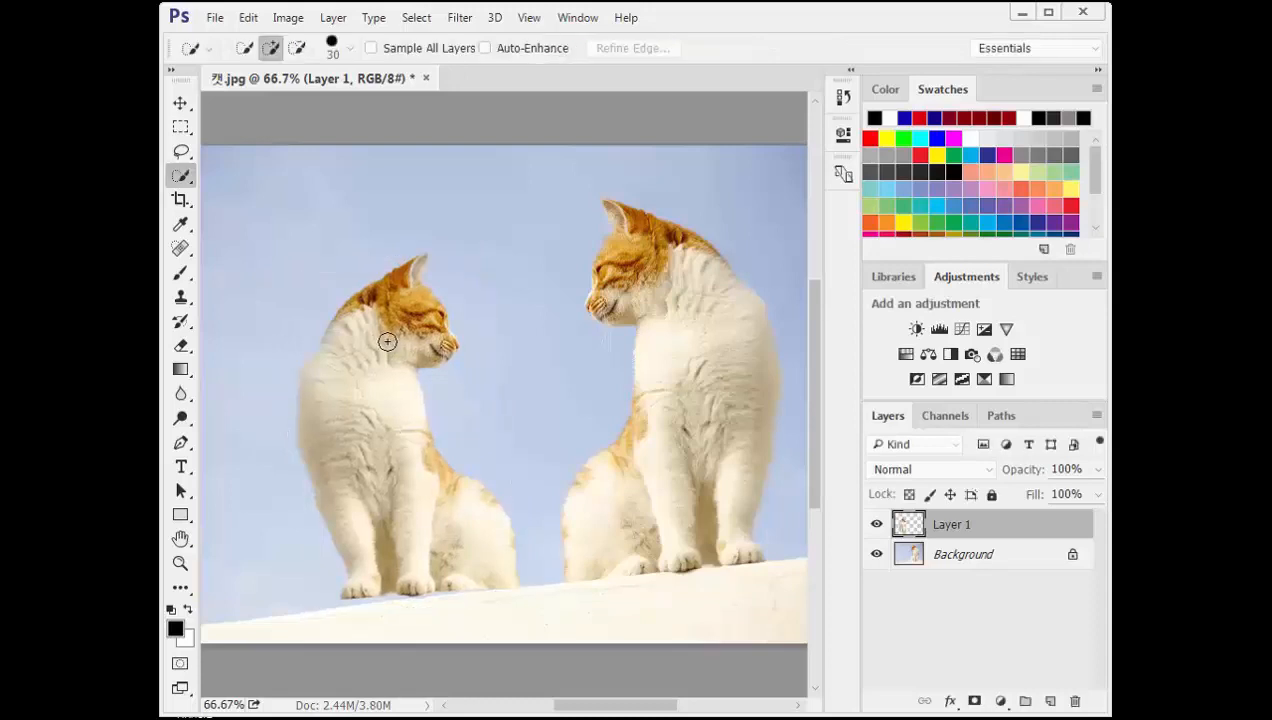
- Warp the mirrored cat slightly at the feet, ear, back and rump so it fits the ledge, and apply the warp
click(249, 17)
mouse_move(361, 403)
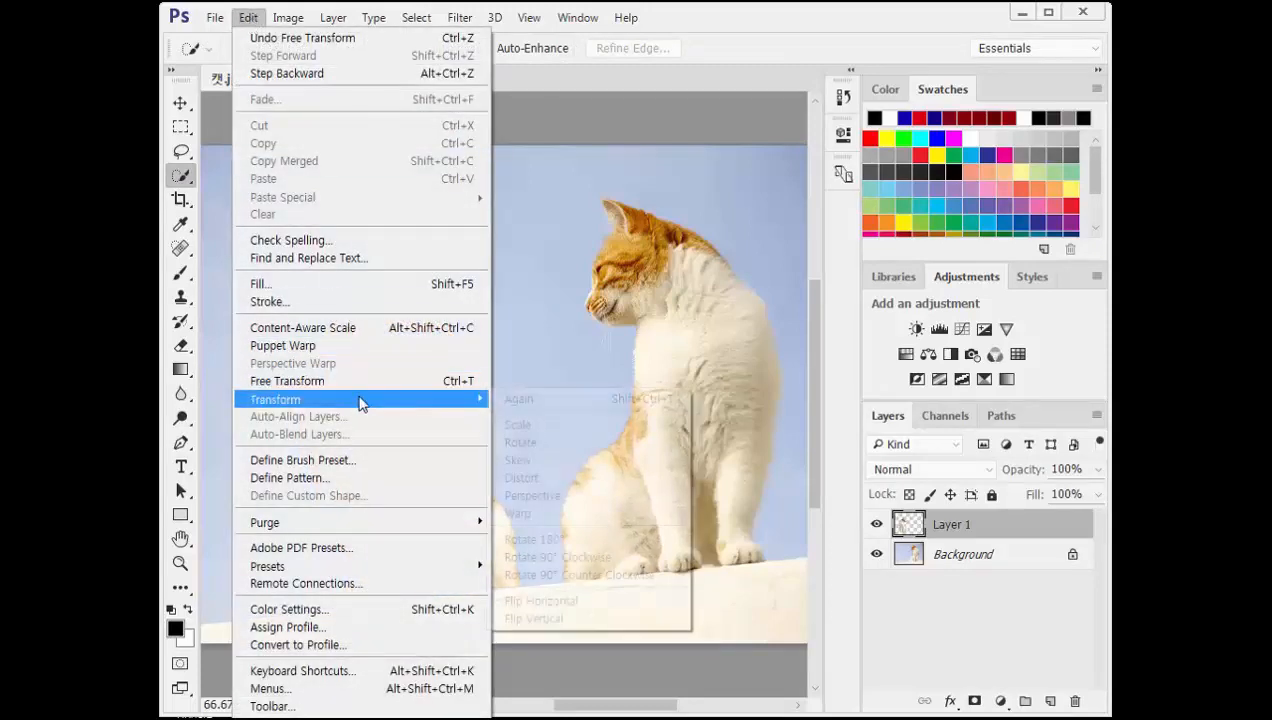
click(553, 517)
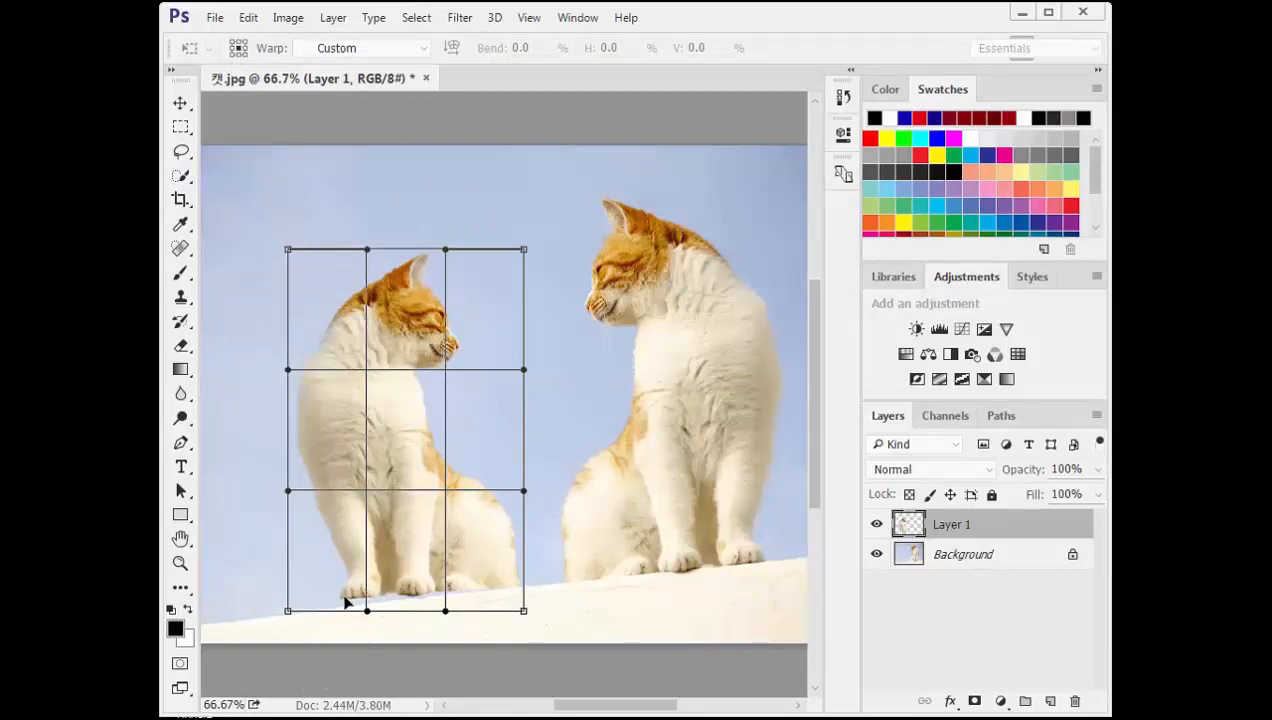
drag(346, 602, 349, 614)
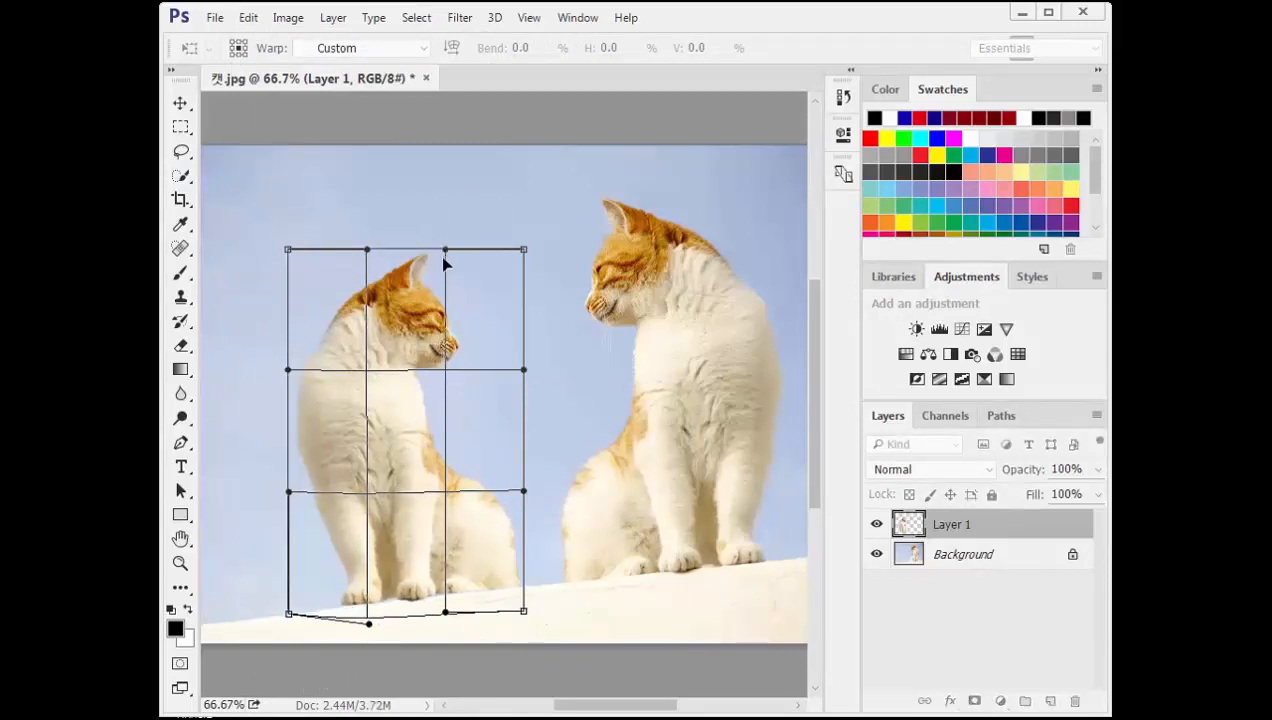
drag(432, 259, 439, 258)
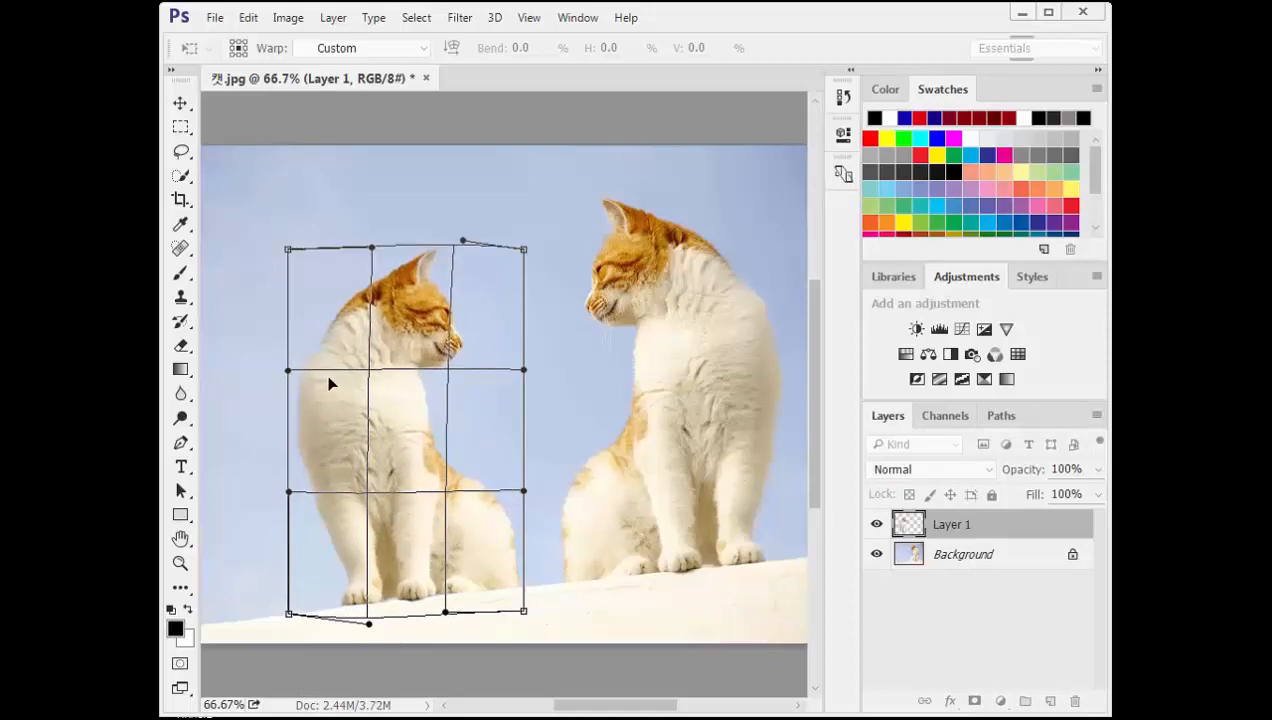
drag(326, 376, 334, 385)
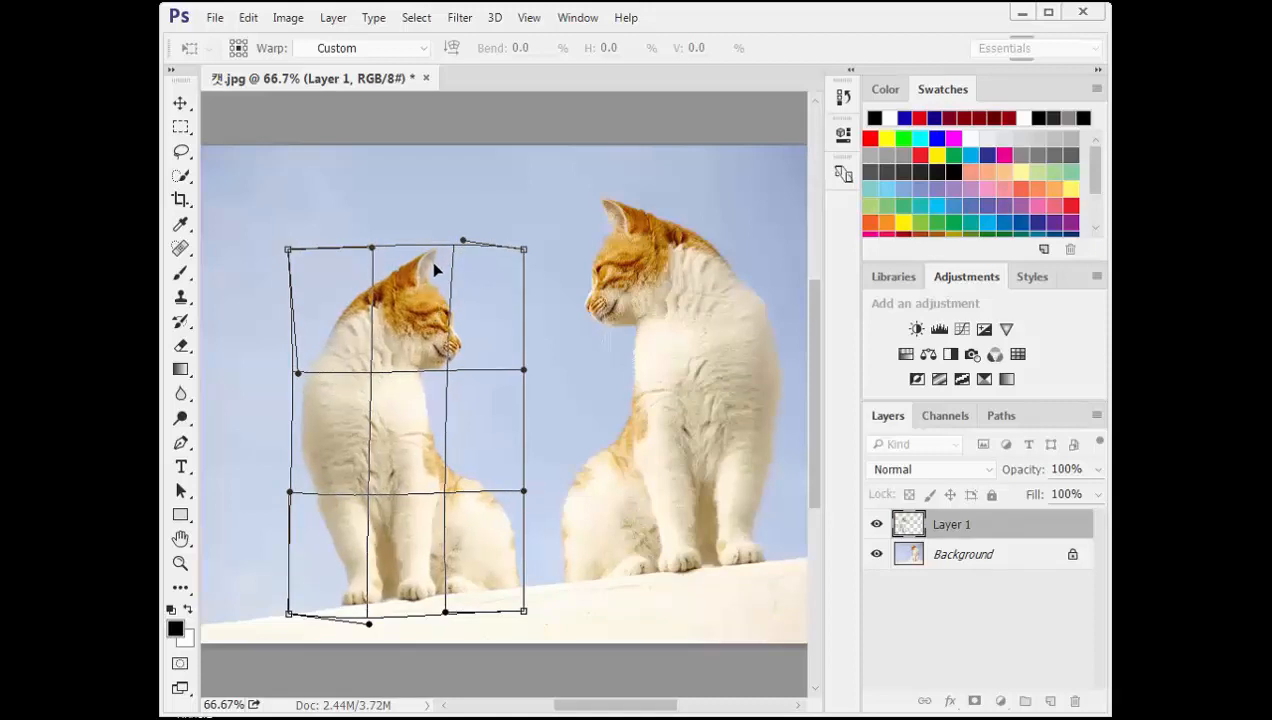
drag(430, 260, 431, 263)
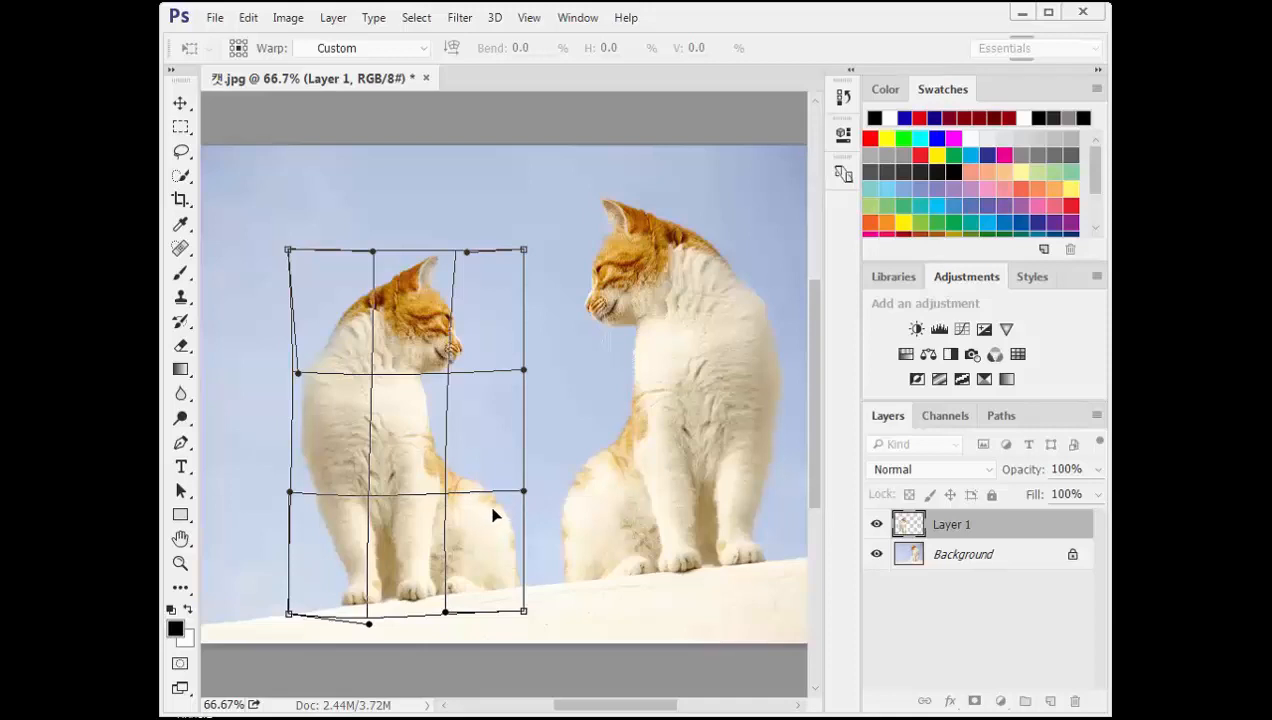
drag(492, 510, 494, 511)
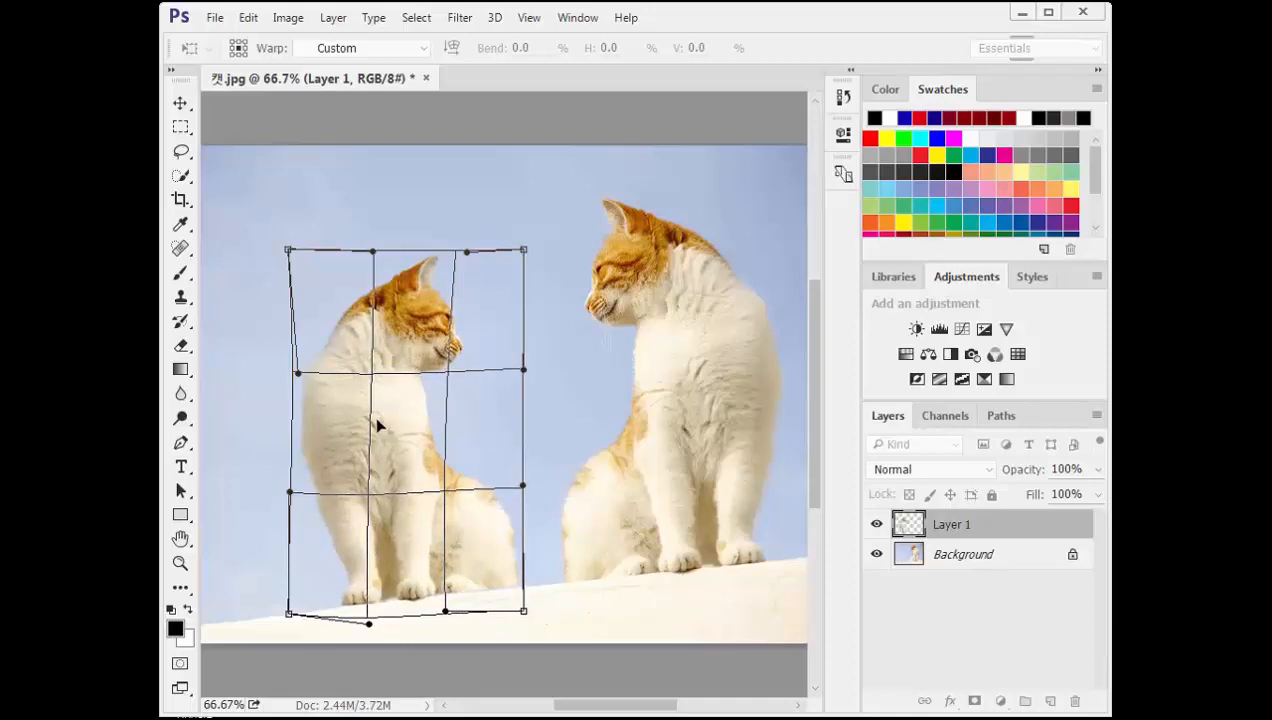
key(Return)
key(w)
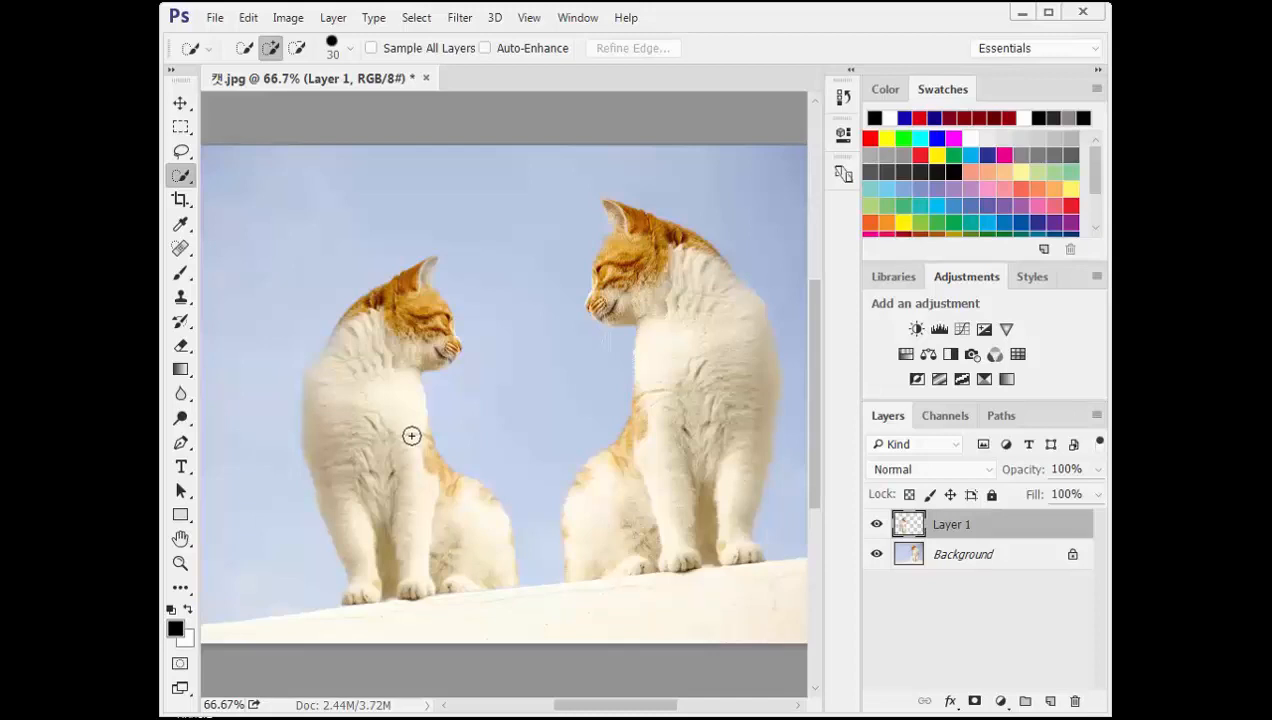
- Recolour the mirrored cat's layer pink with Hue/Saturation, setting Hue to -70
click(290, 20)
mouse_move(300, 64)
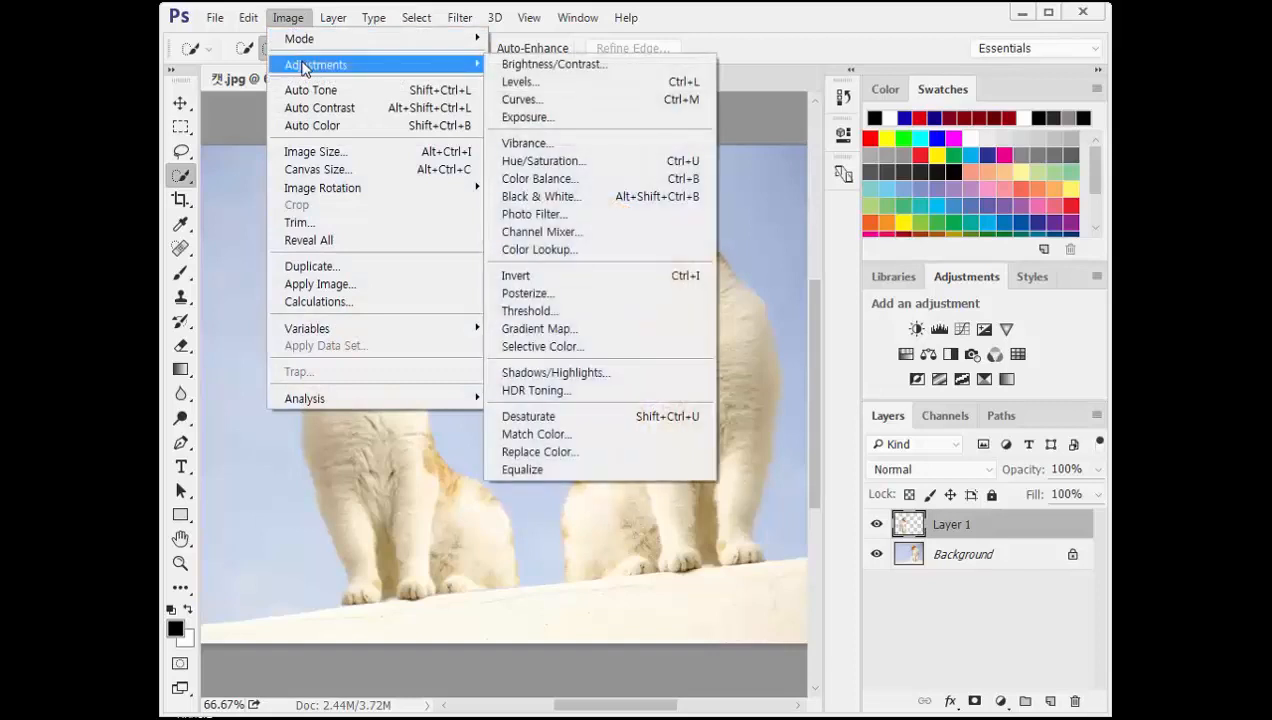
click(628, 164)
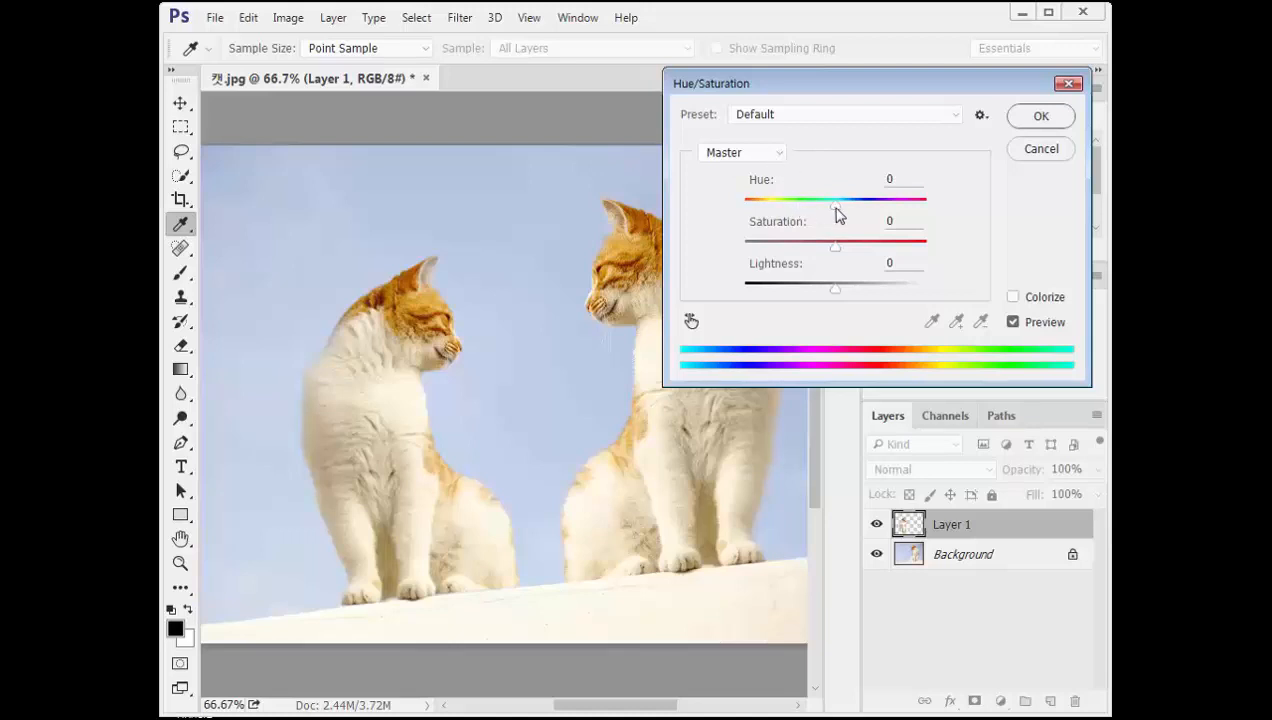
drag(835, 207, 787, 205)
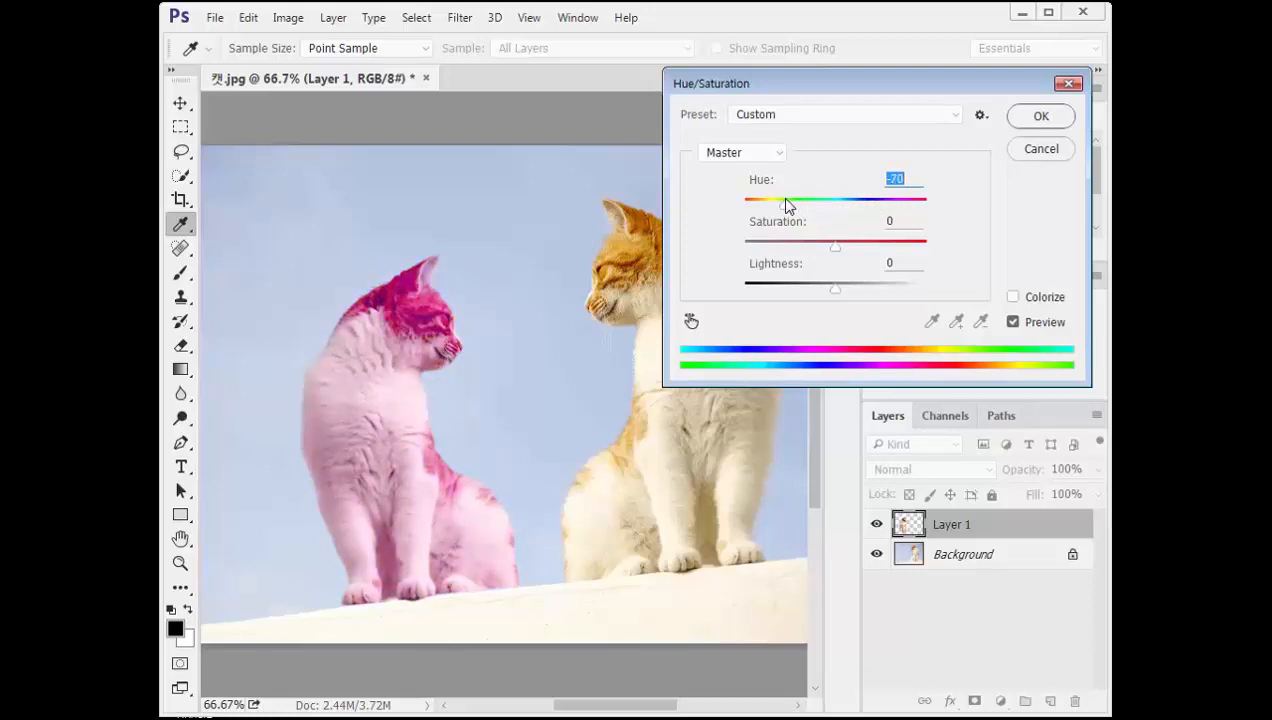
drag(820, 90, 829, 36)
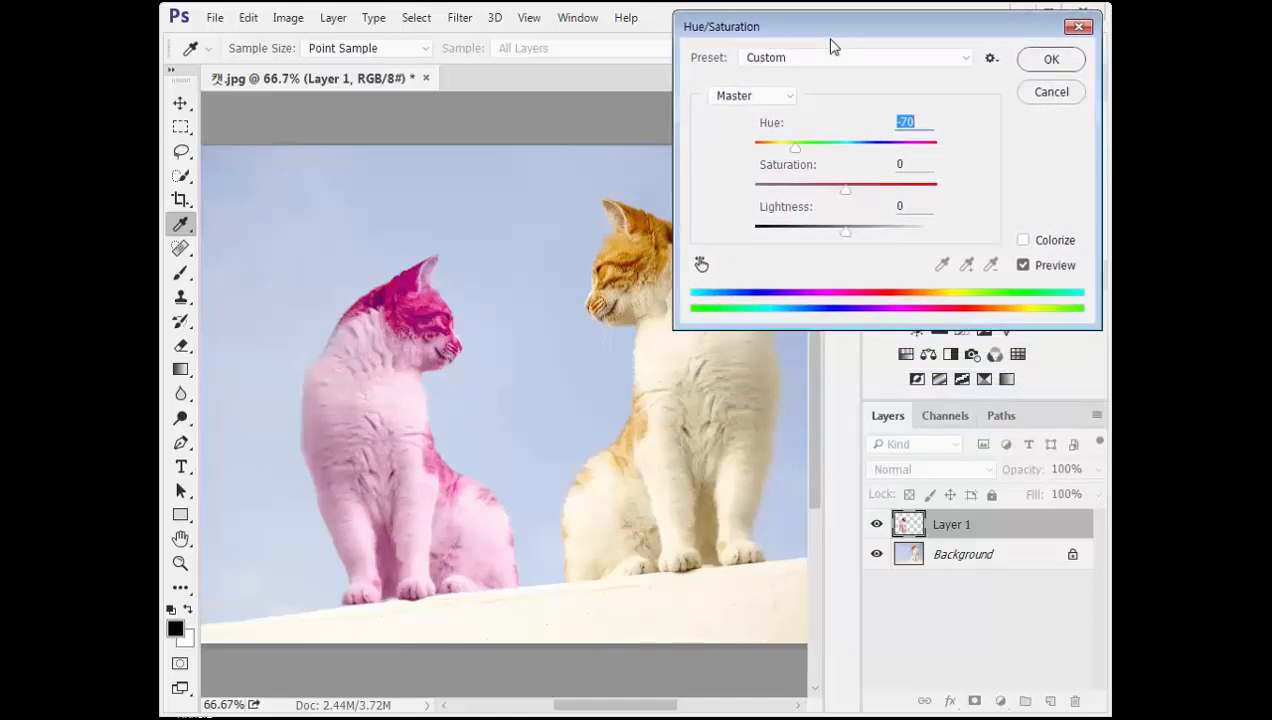
click(1047, 62)
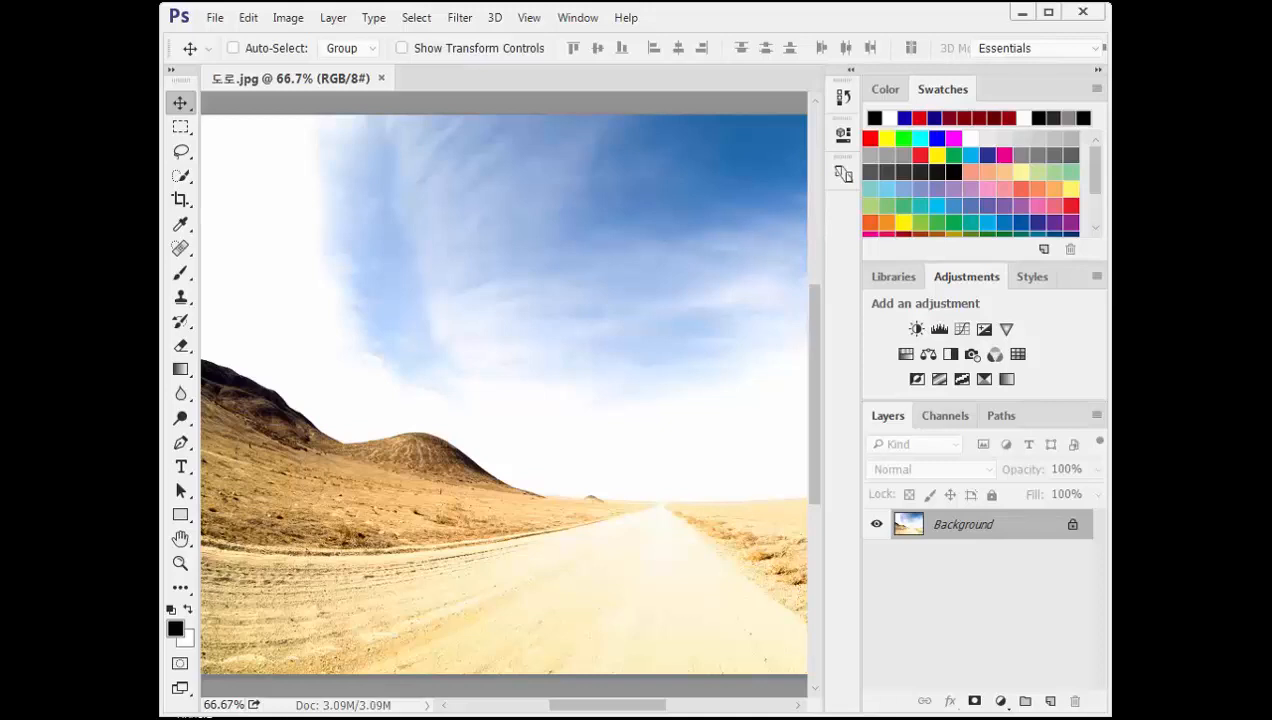
- Open the giraffe photo 기린 from the 2장 folder alongside the road photo
click(216, 18)
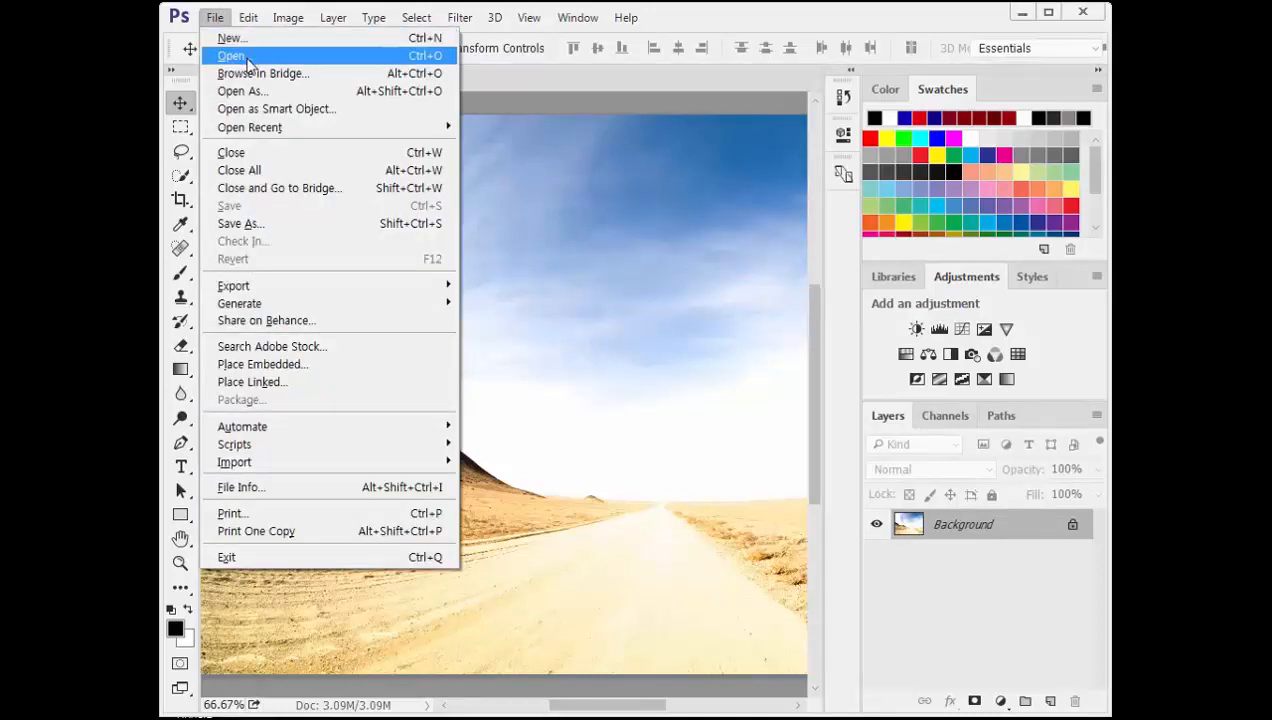
click(248, 57)
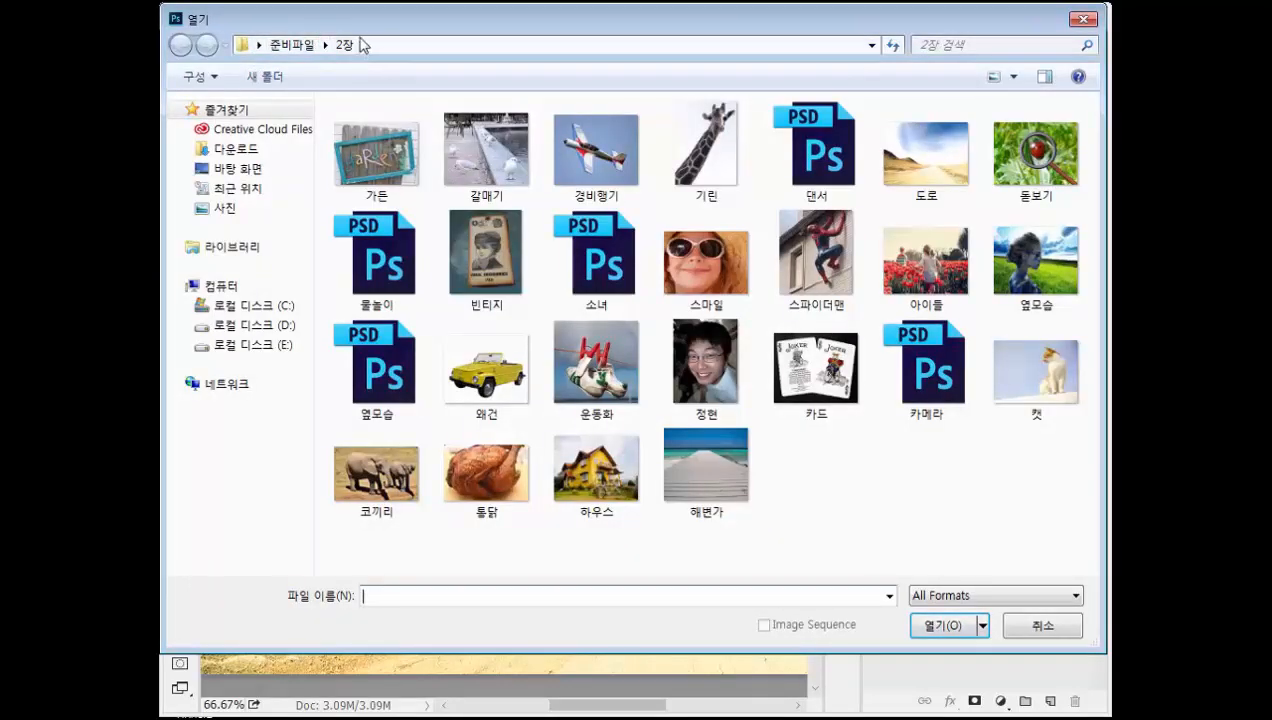
click(707, 155)
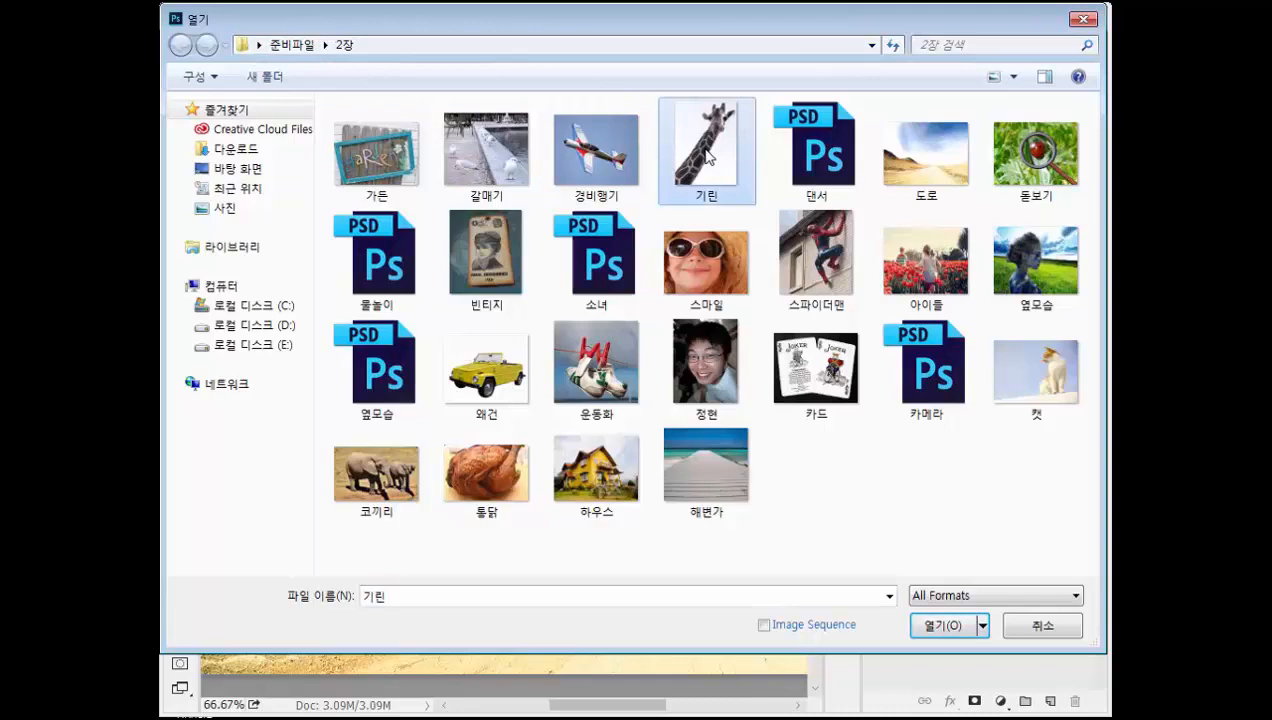
double_click(707, 155)
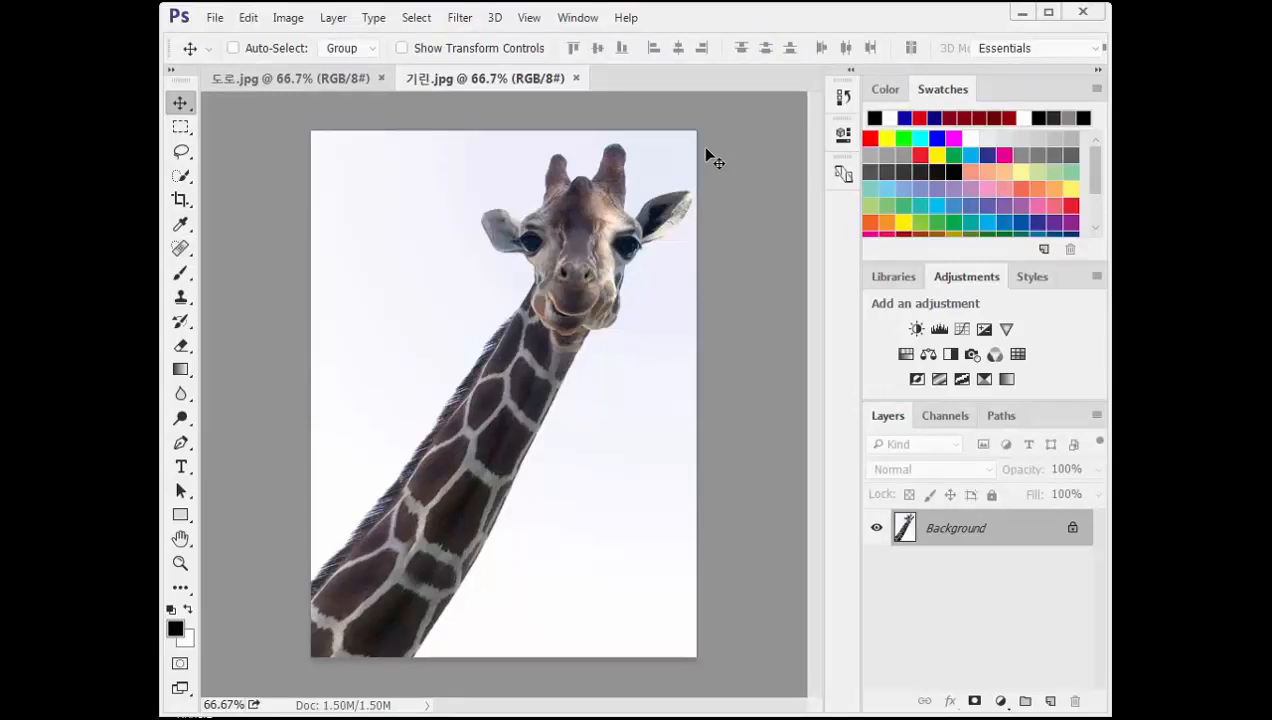
- Select the pale background around the giraffe with the Magic Wand tool and invert the selection to the giraffe
click(188, 181)
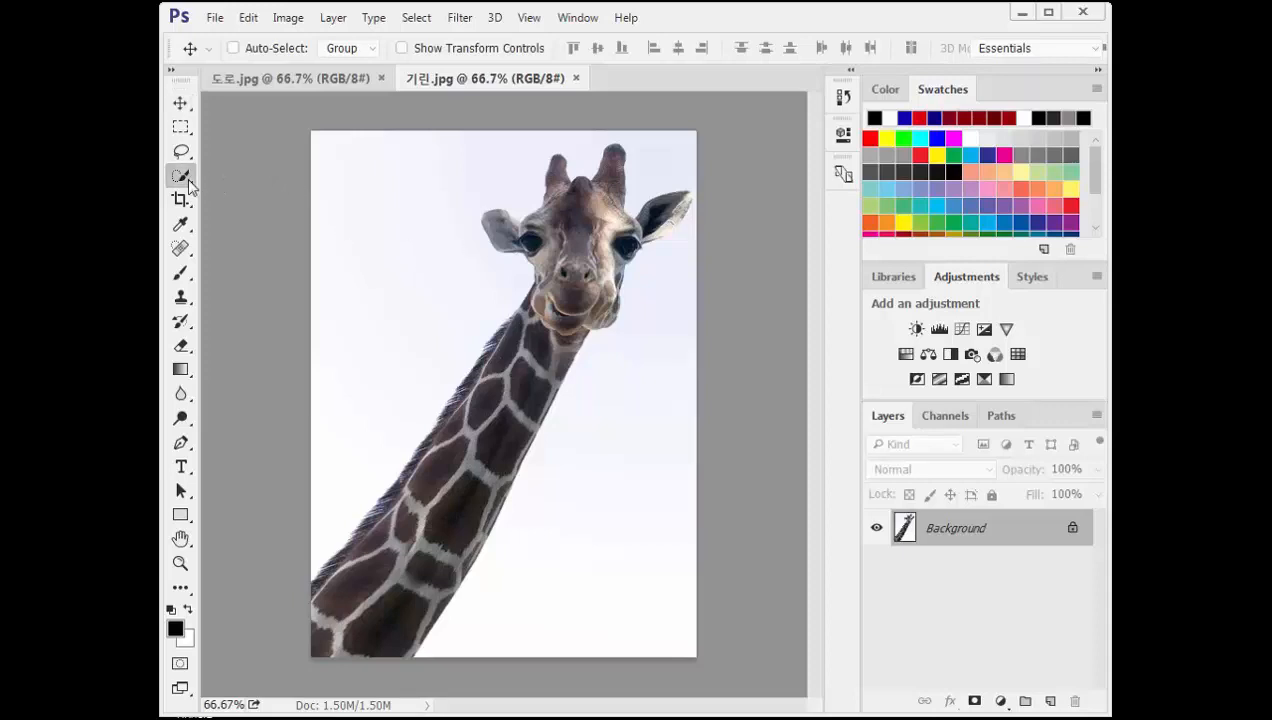
right_click(188, 181)
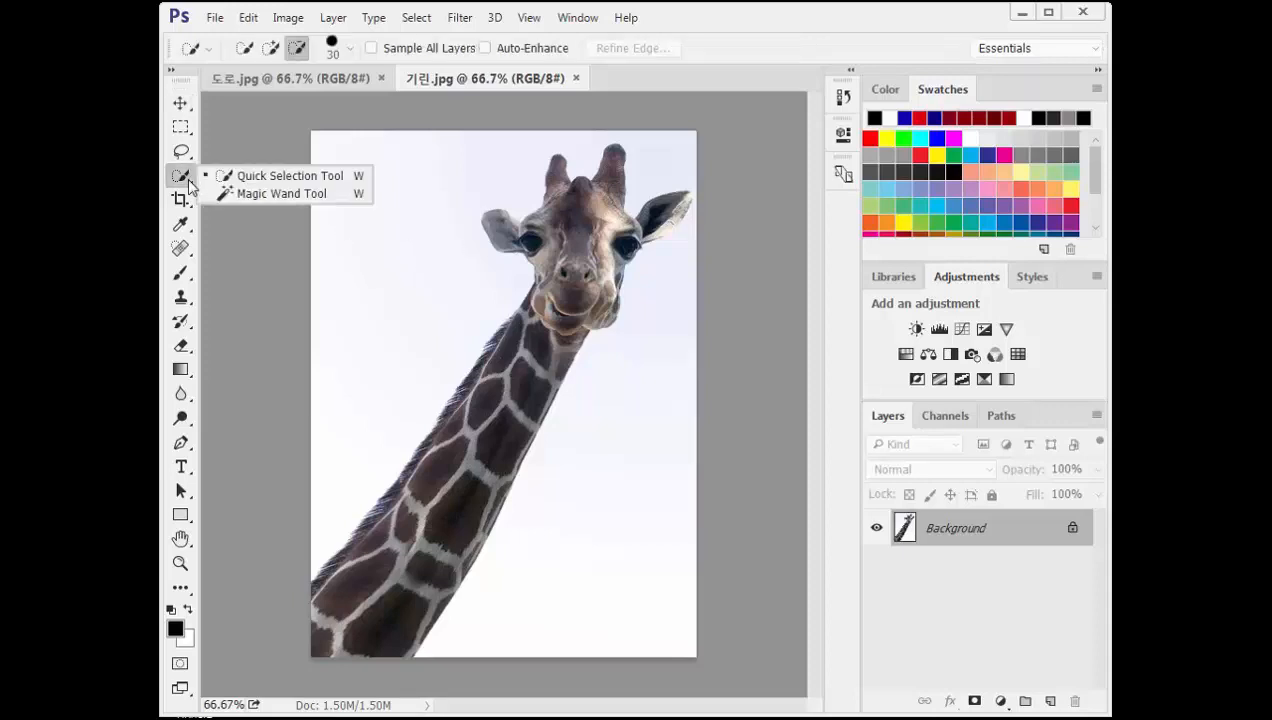
click(258, 194)
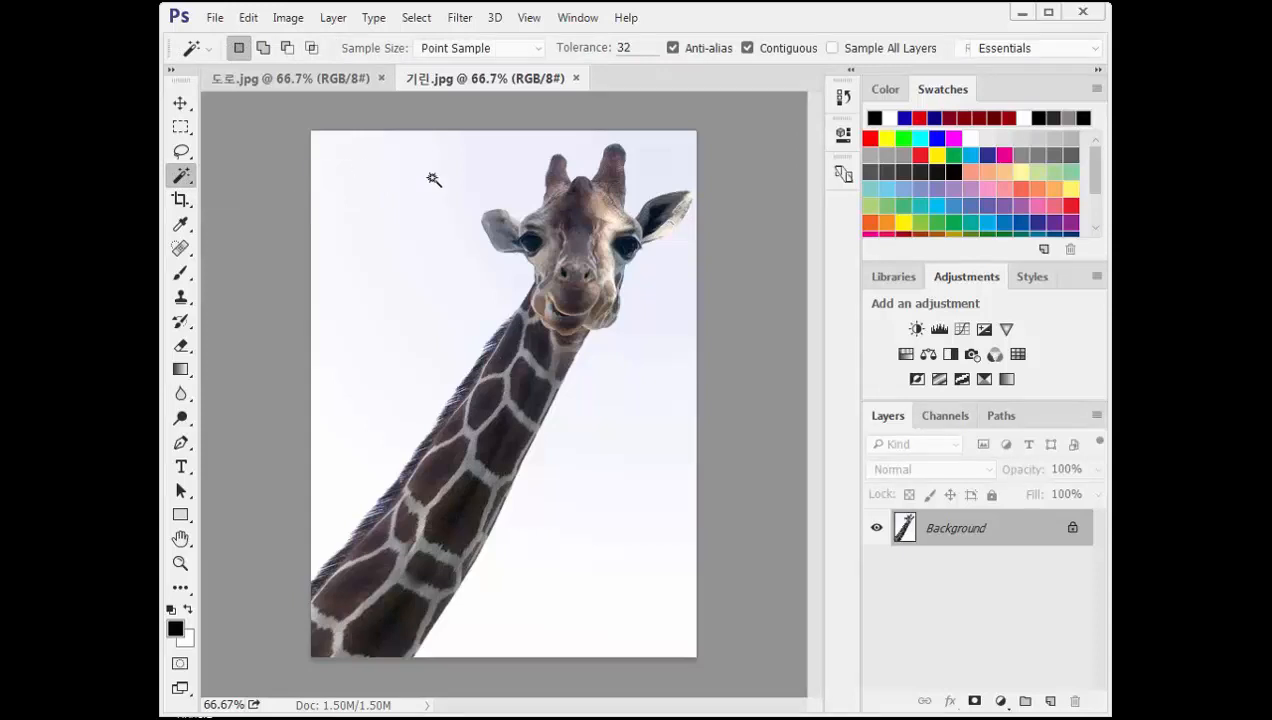
click(434, 200)
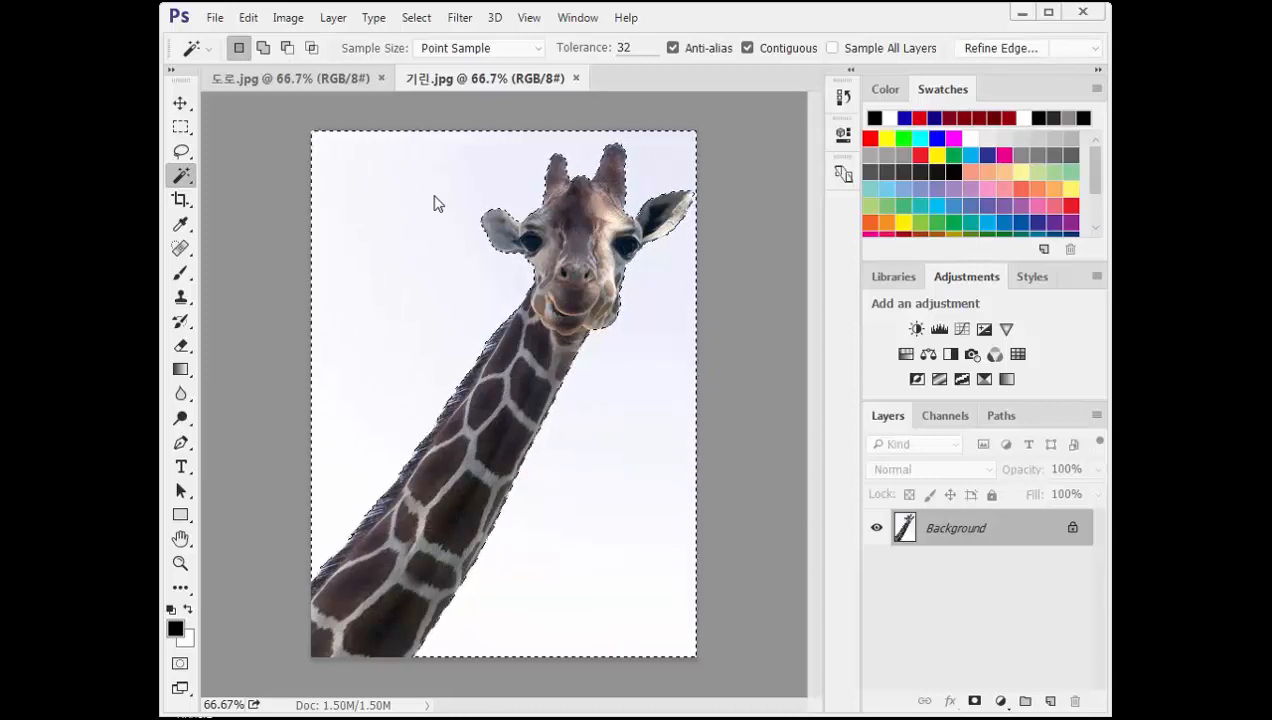
click(416, 20)
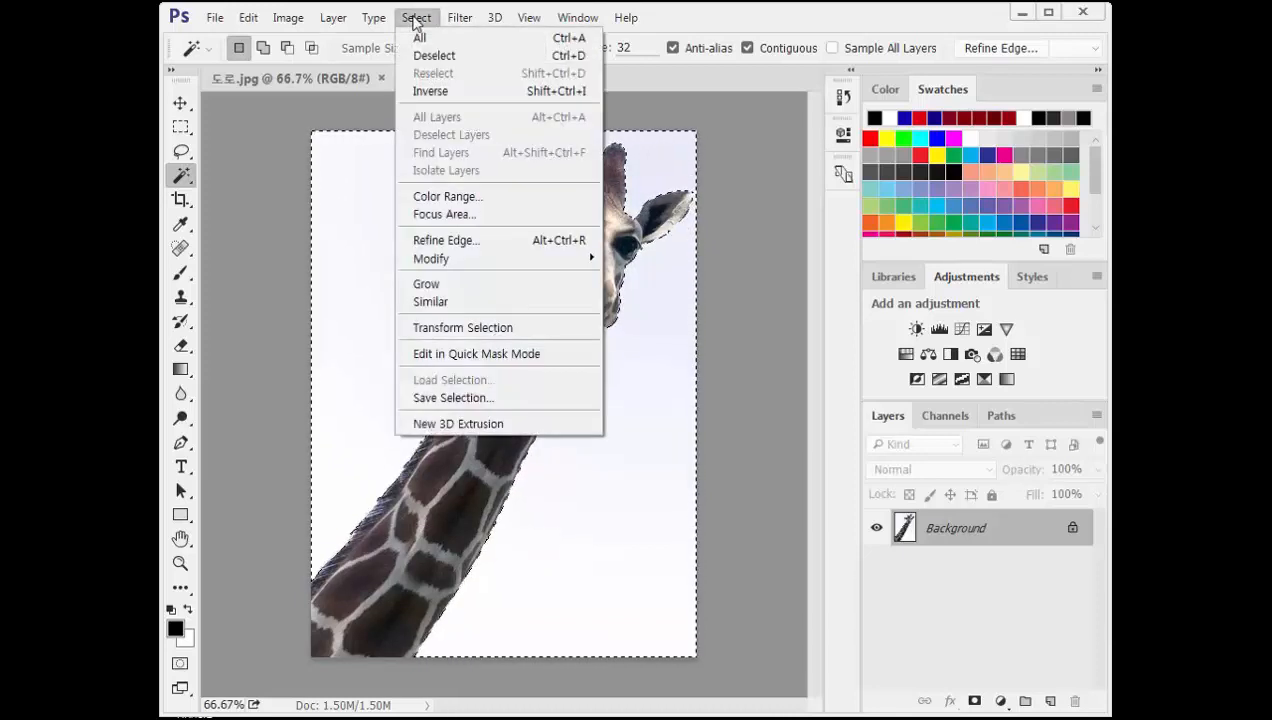
click(463, 93)
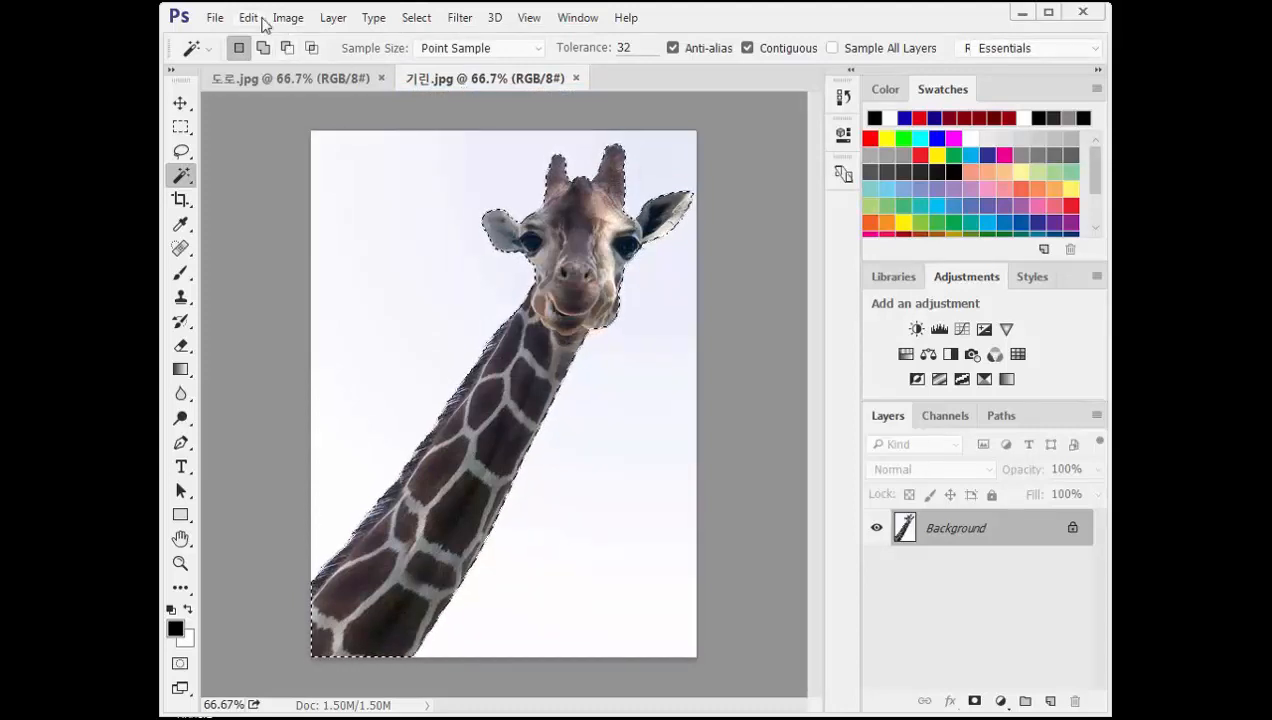
- Copy the selected giraffe, close its photo, and paste the giraffe into the road photo 도로.jpg
click(262, 20)
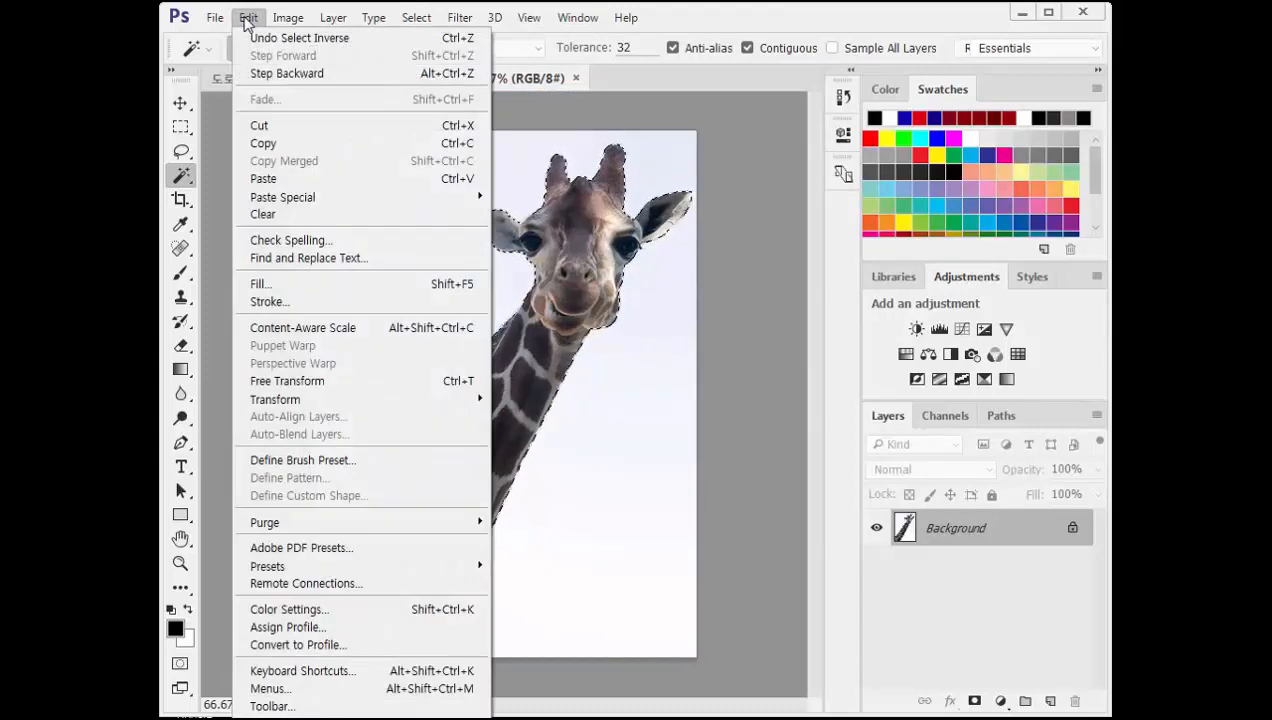
click(313, 145)
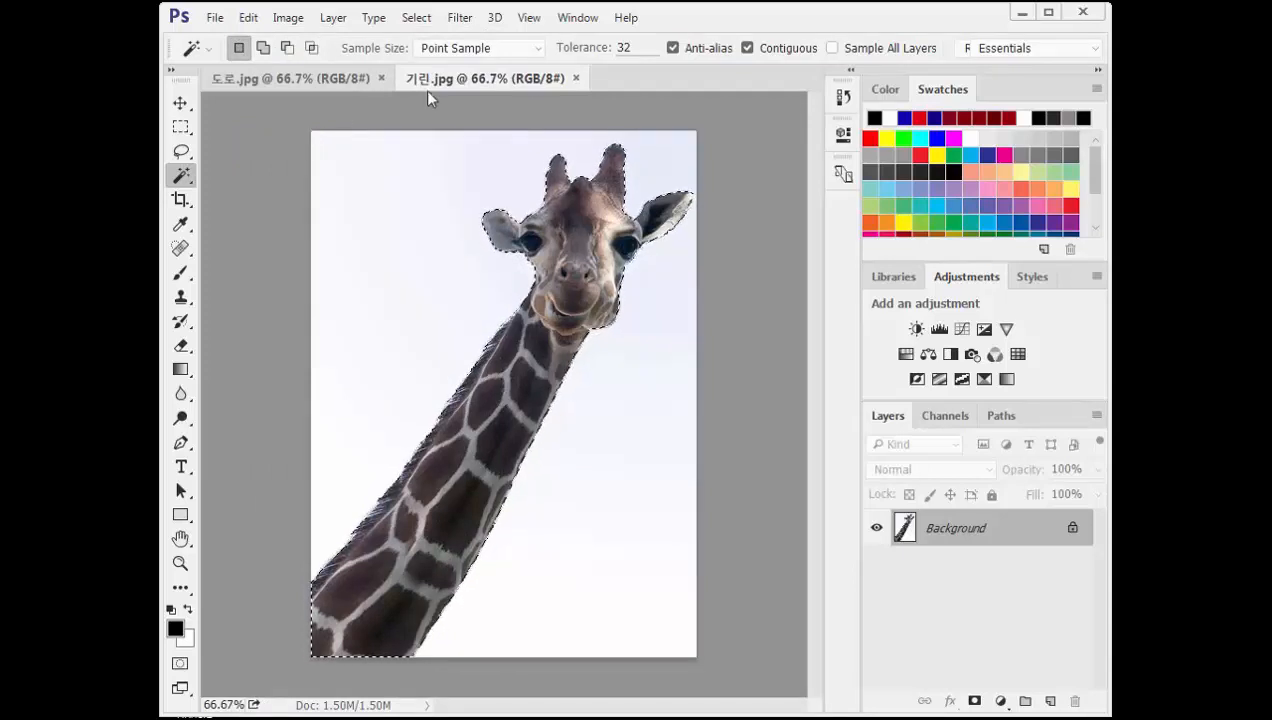
click(576, 78)
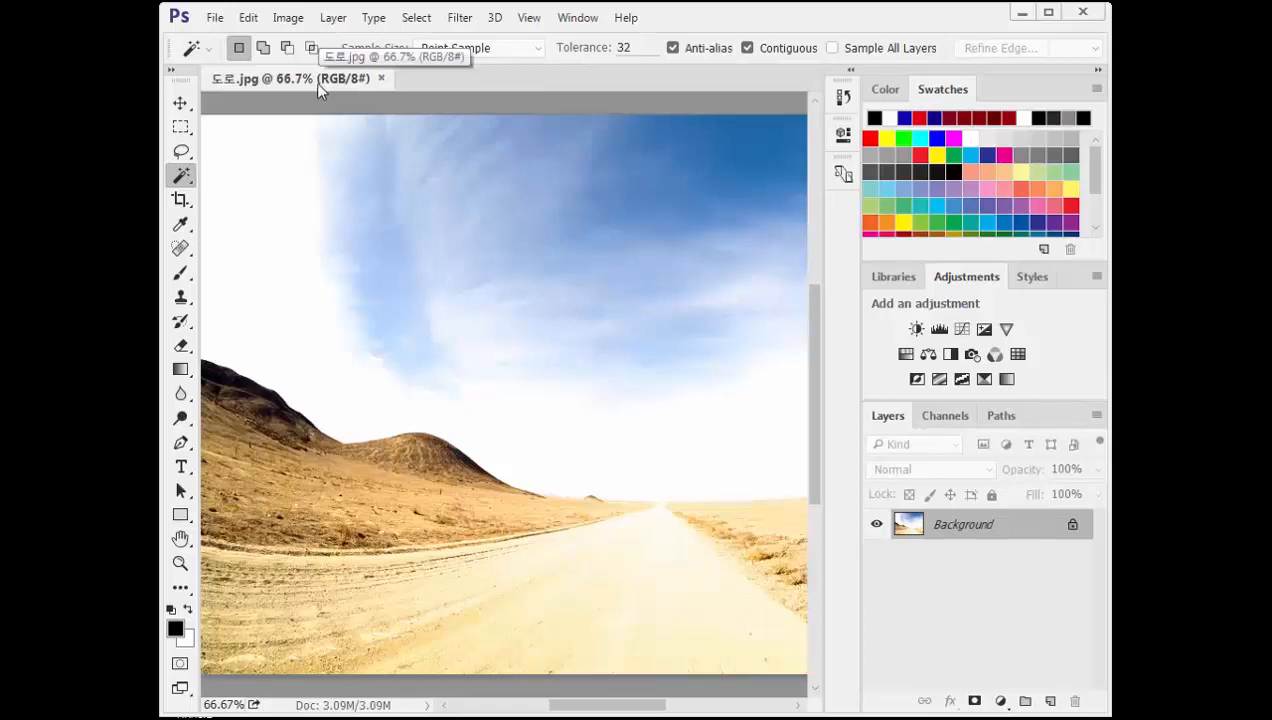
click(250, 18)
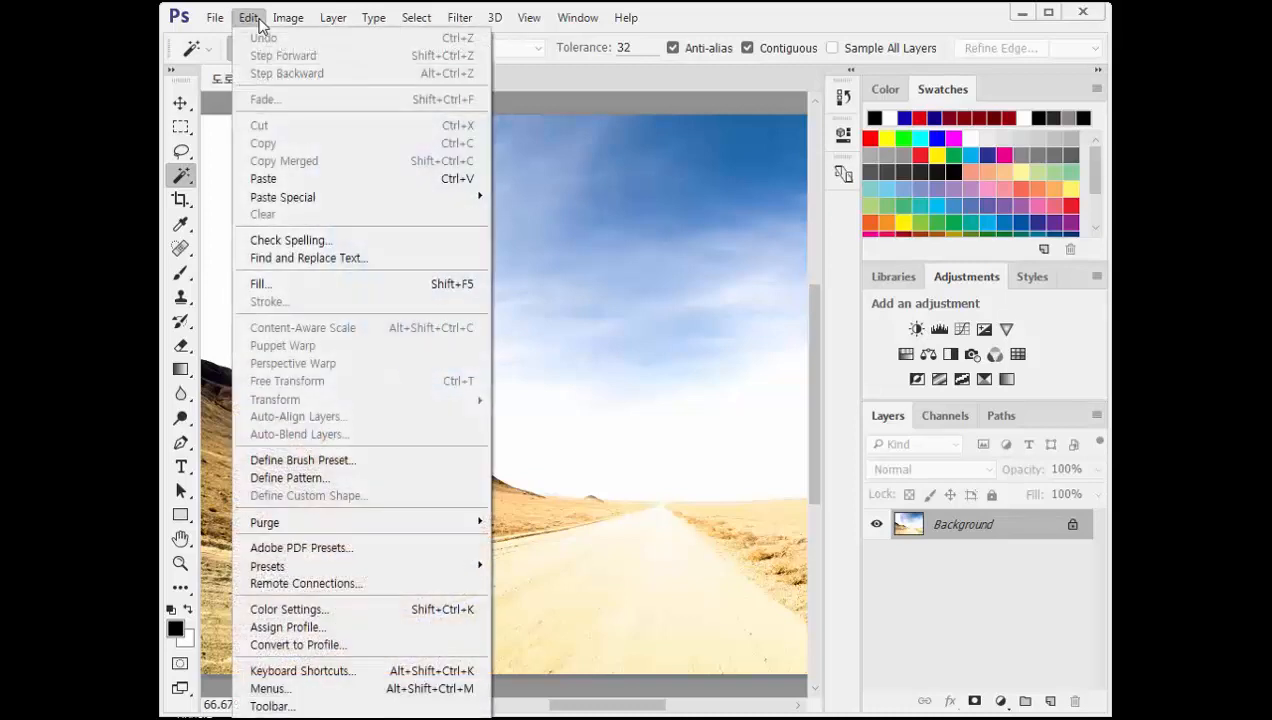
click(390, 180)
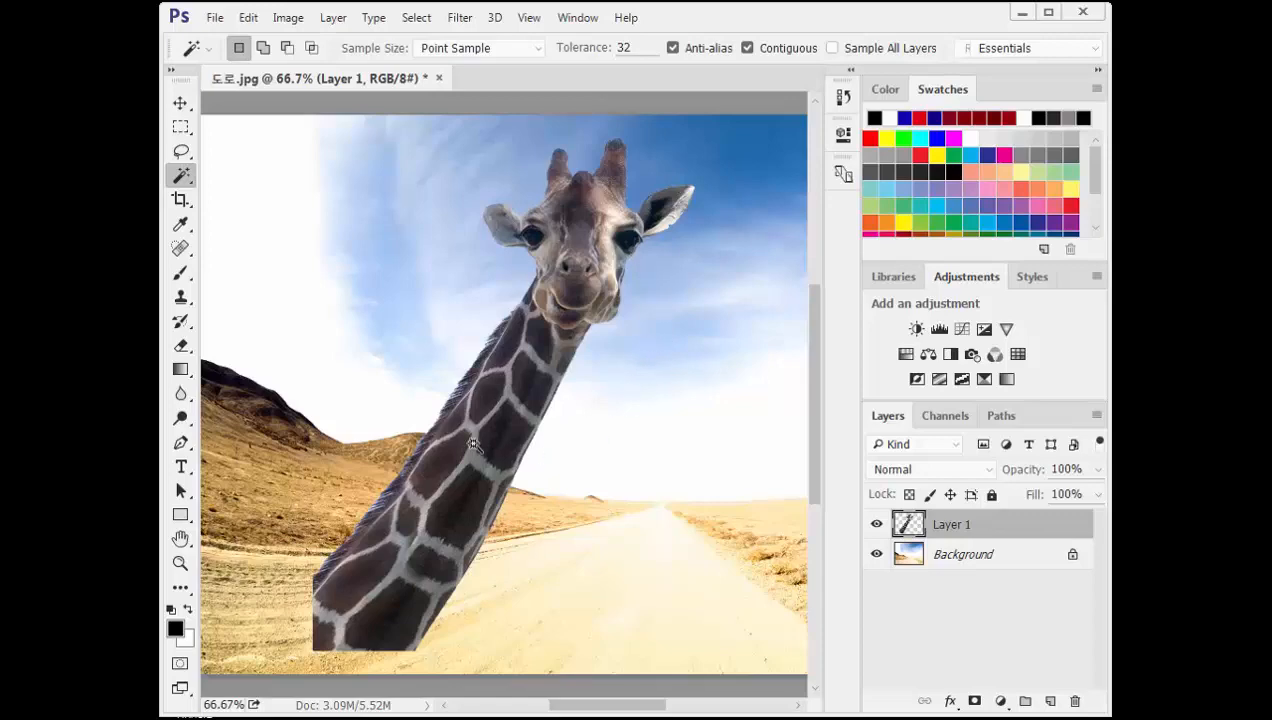
- Free-transform the giraffe to about 48% and place it against the hillside on the photo's left side
click(248, 18)
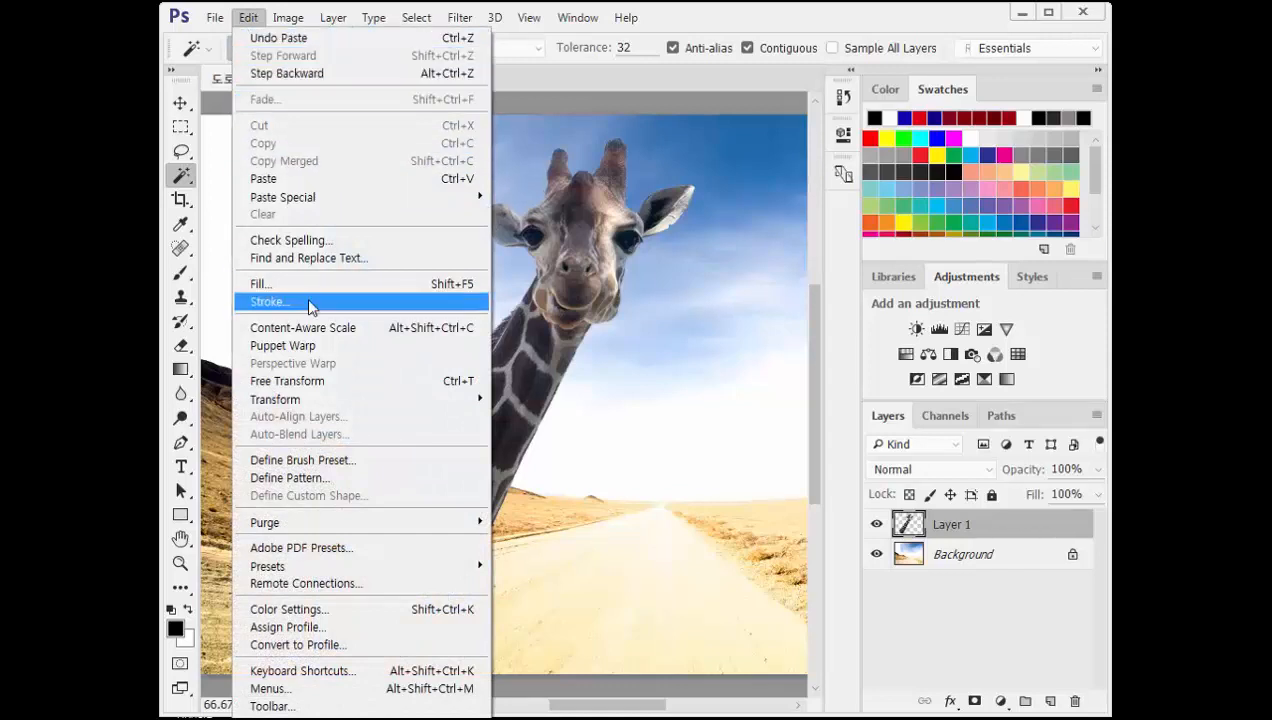
click(437, 381)
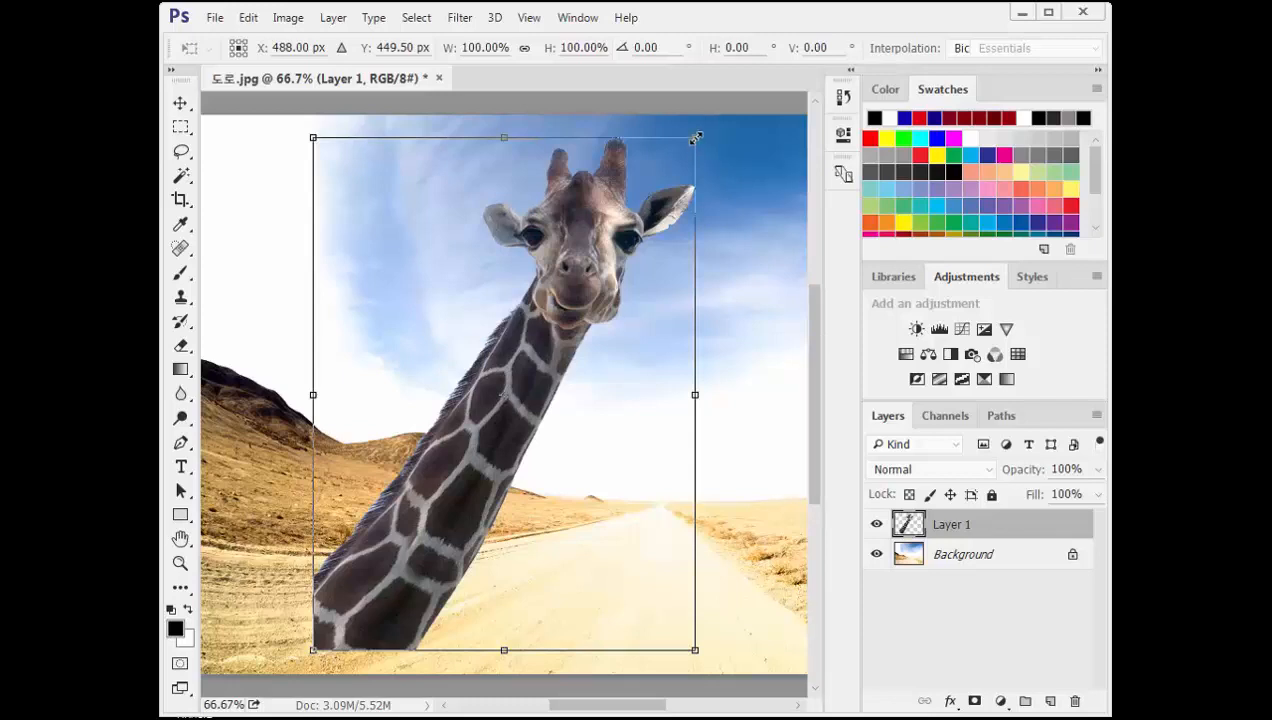
drag(697, 138, 525, 428)
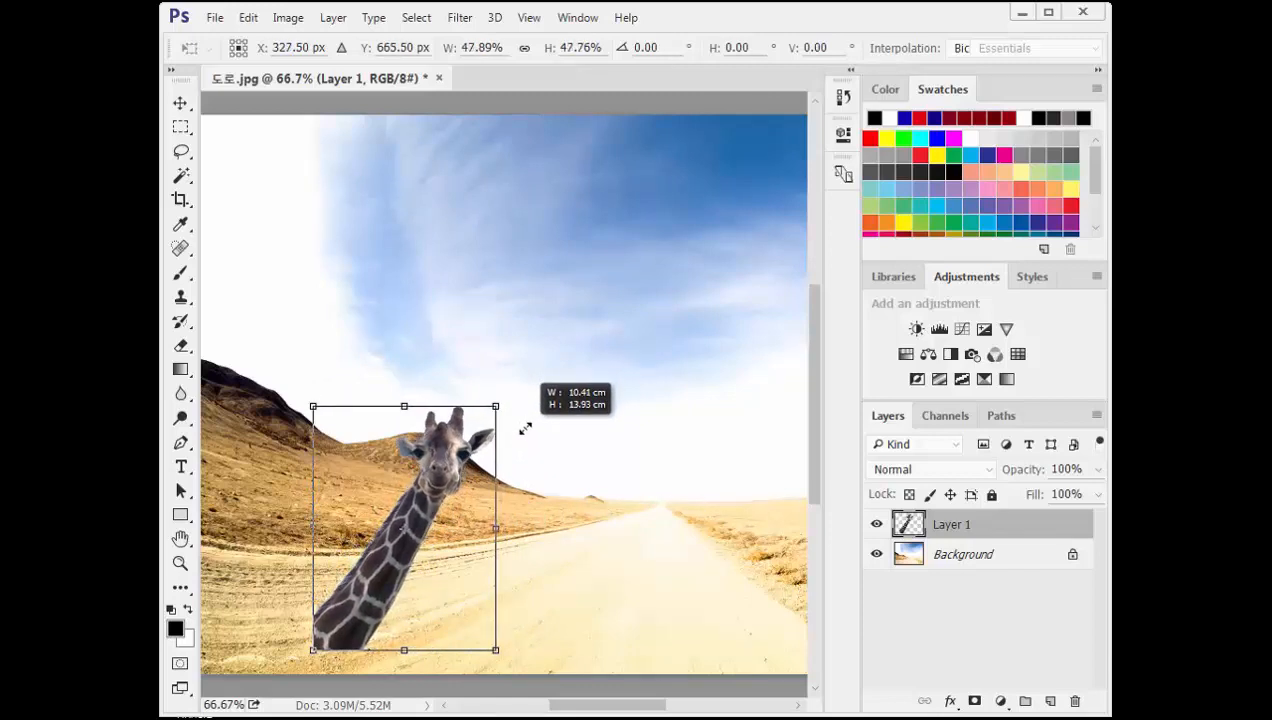
drag(525, 428, 523, 429)
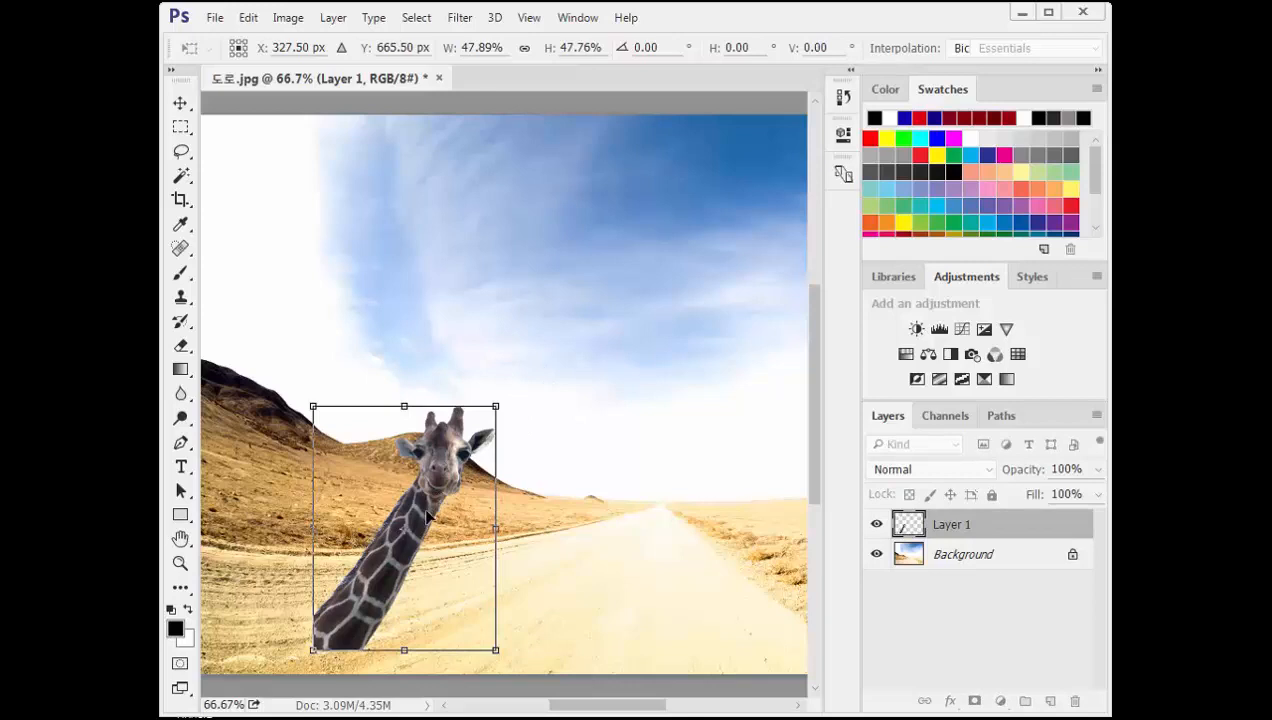
drag(440, 508, 482, 385)
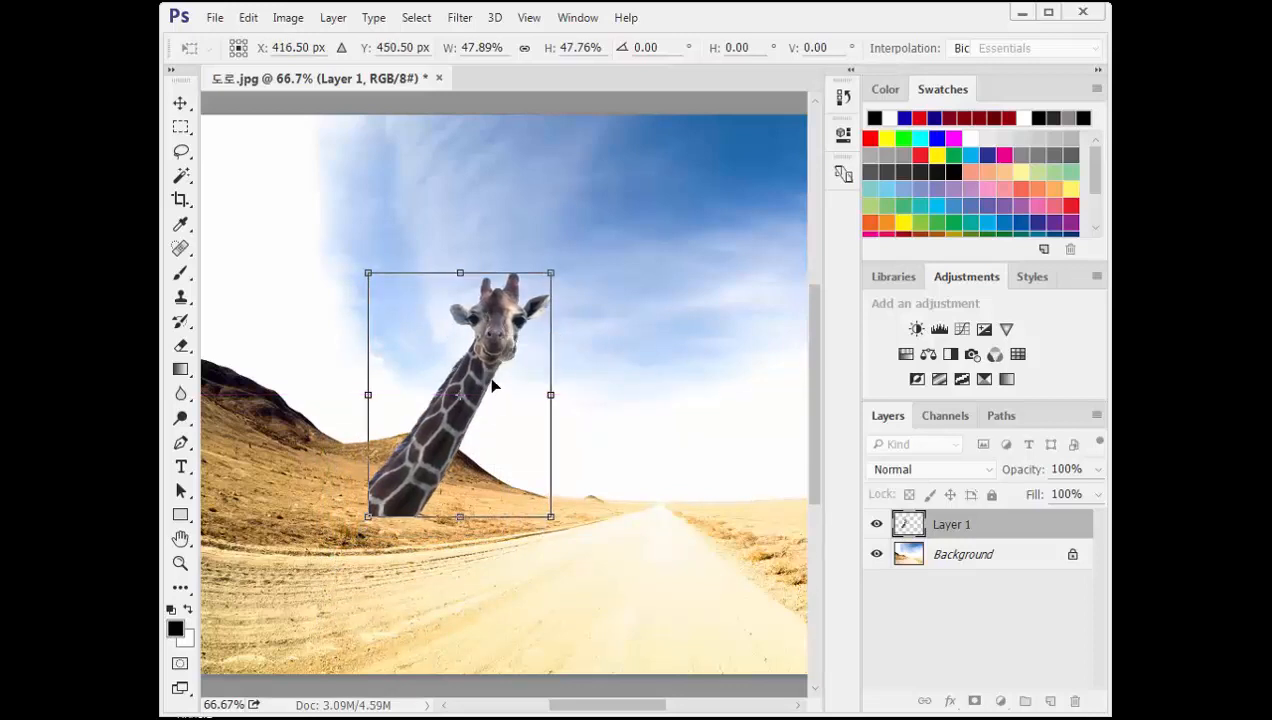
key(Return)
key(w)
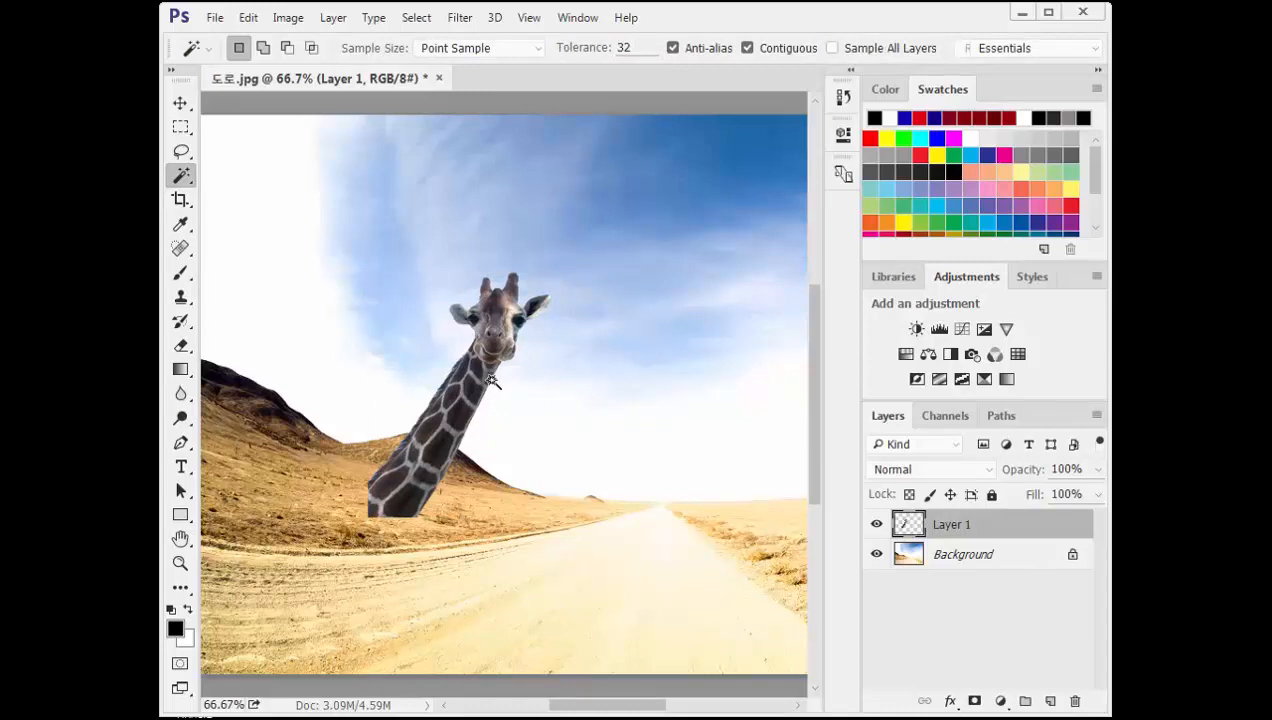
- Open the yellow car image 왜건 from the 2장 folder and float it beside the road photo
click(215, 18)
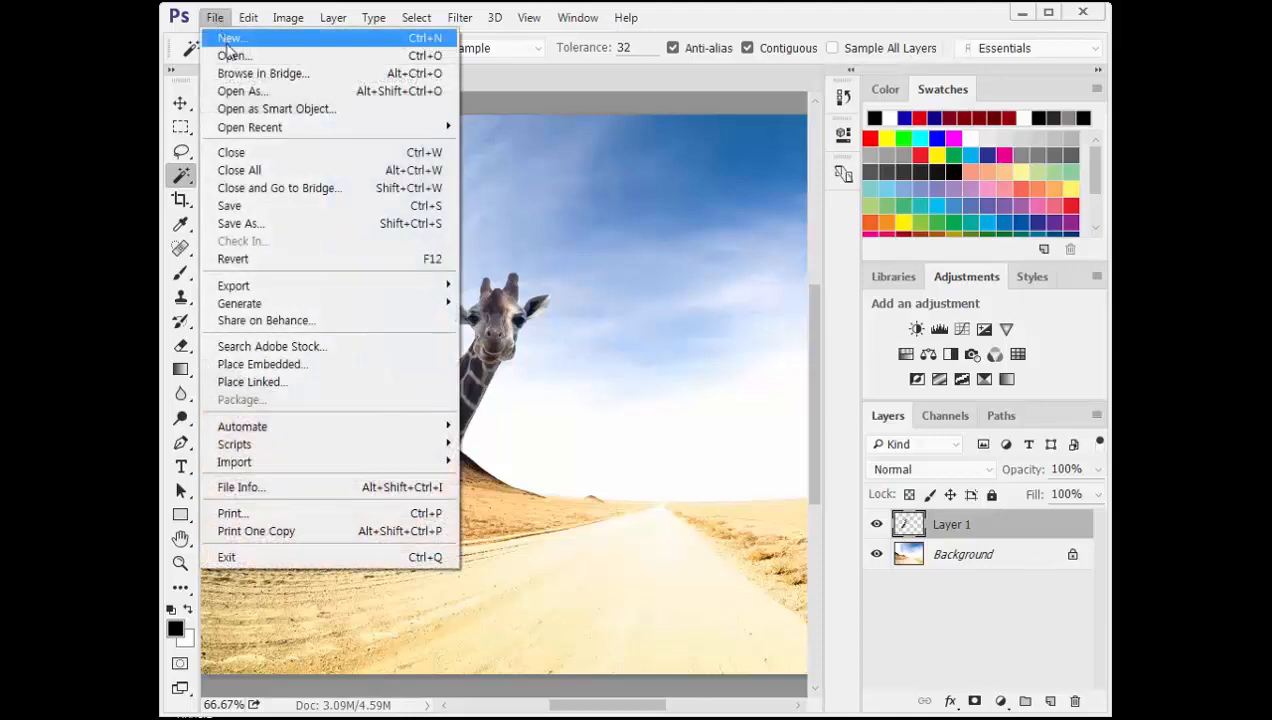
click(228, 54)
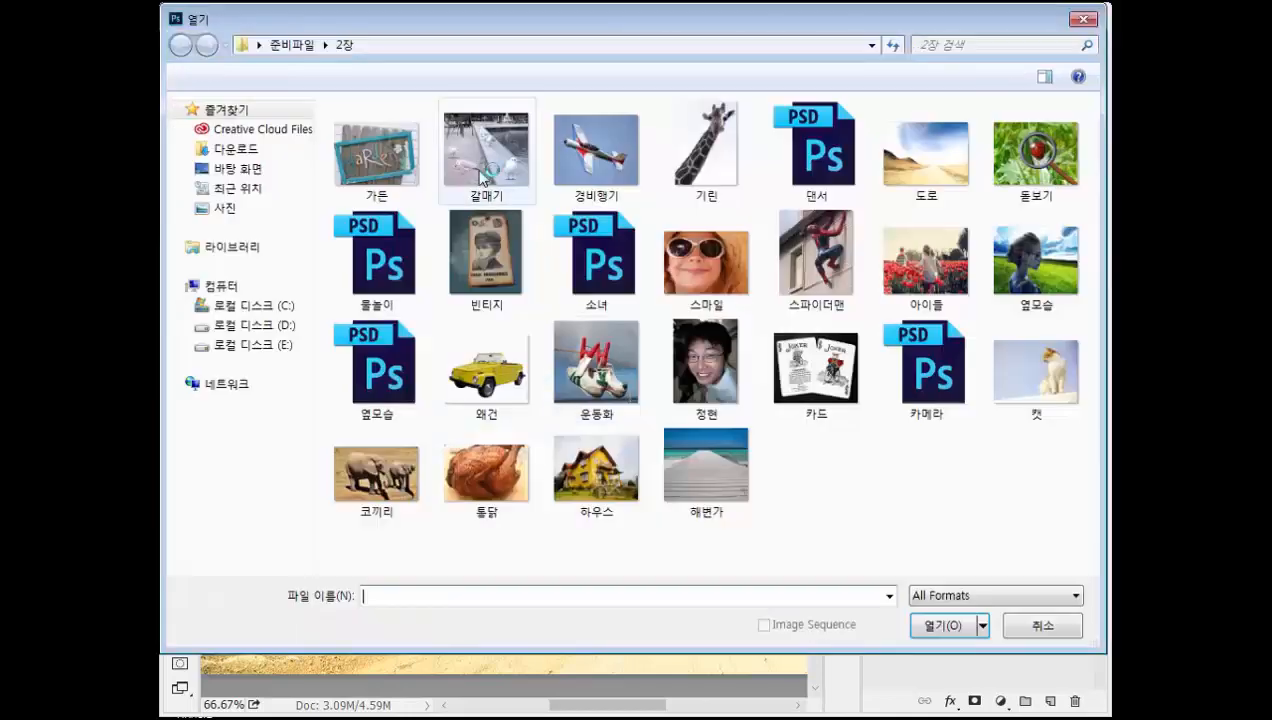
click(486, 385)
double_click(486, 385)
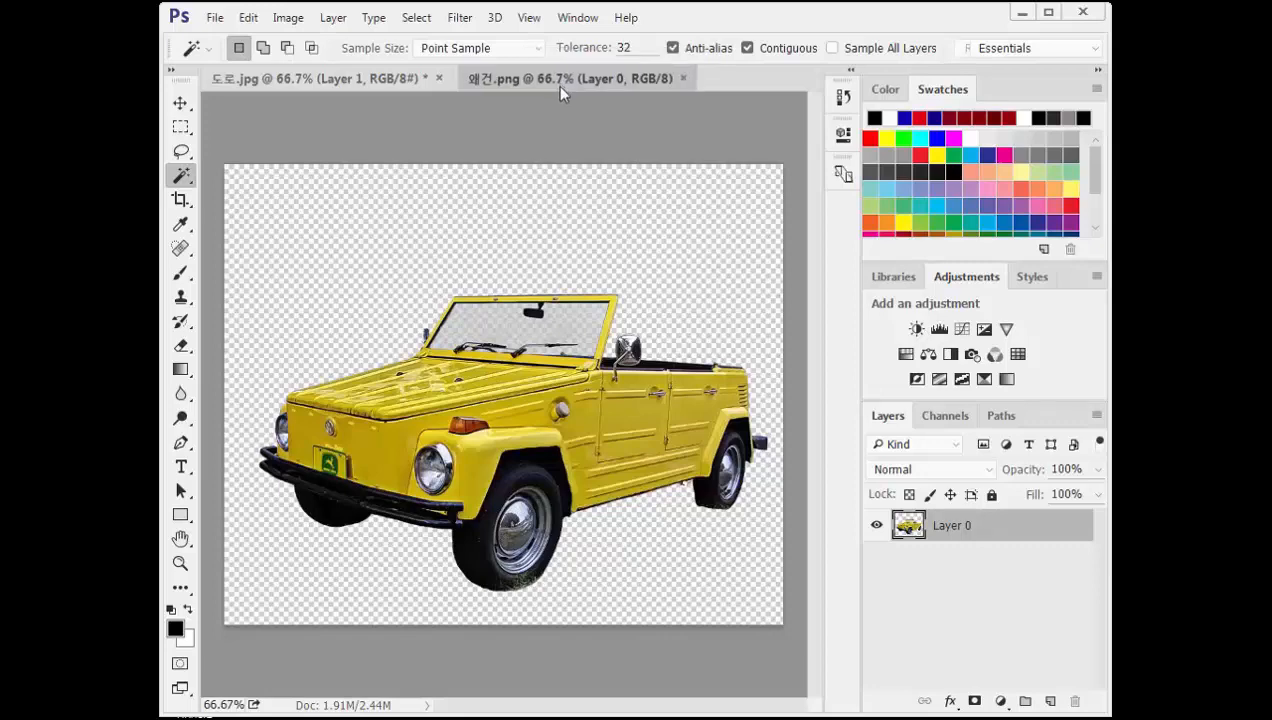
drag(556, 85, 745, 166)
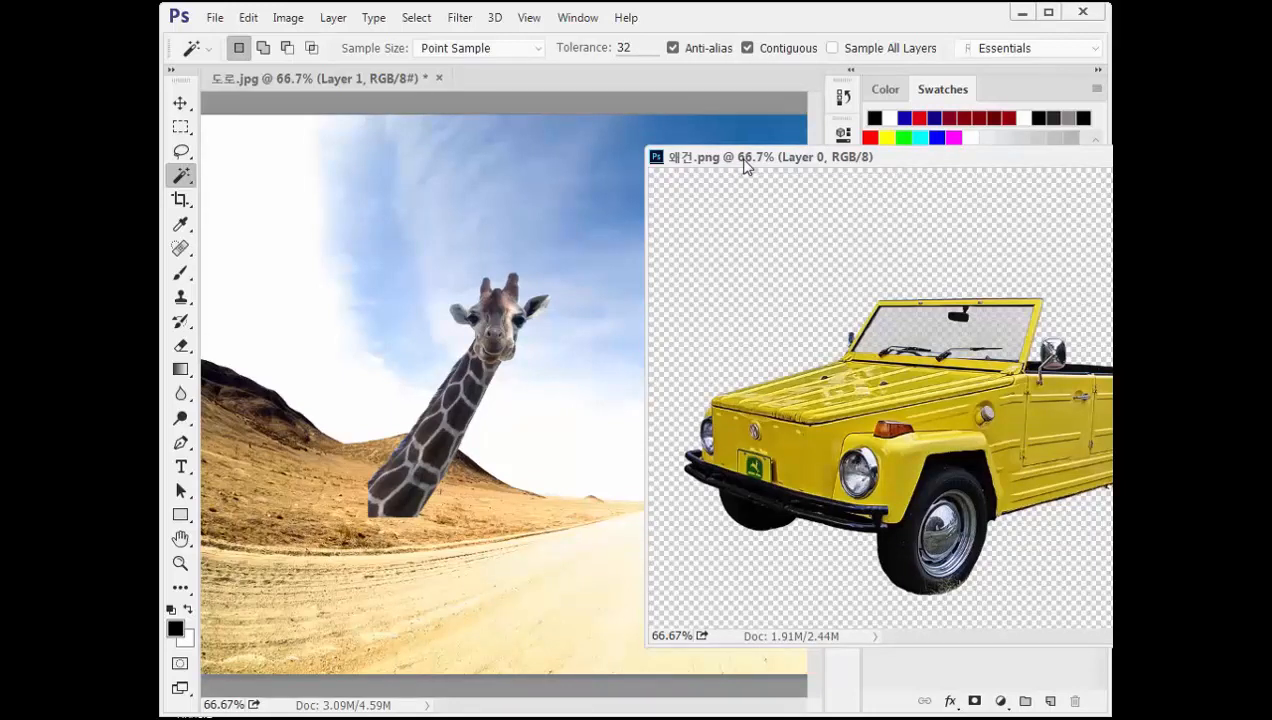
- Copy the yellow car into the road photo with the Move tool and close 왜건.png
click(181, 103)
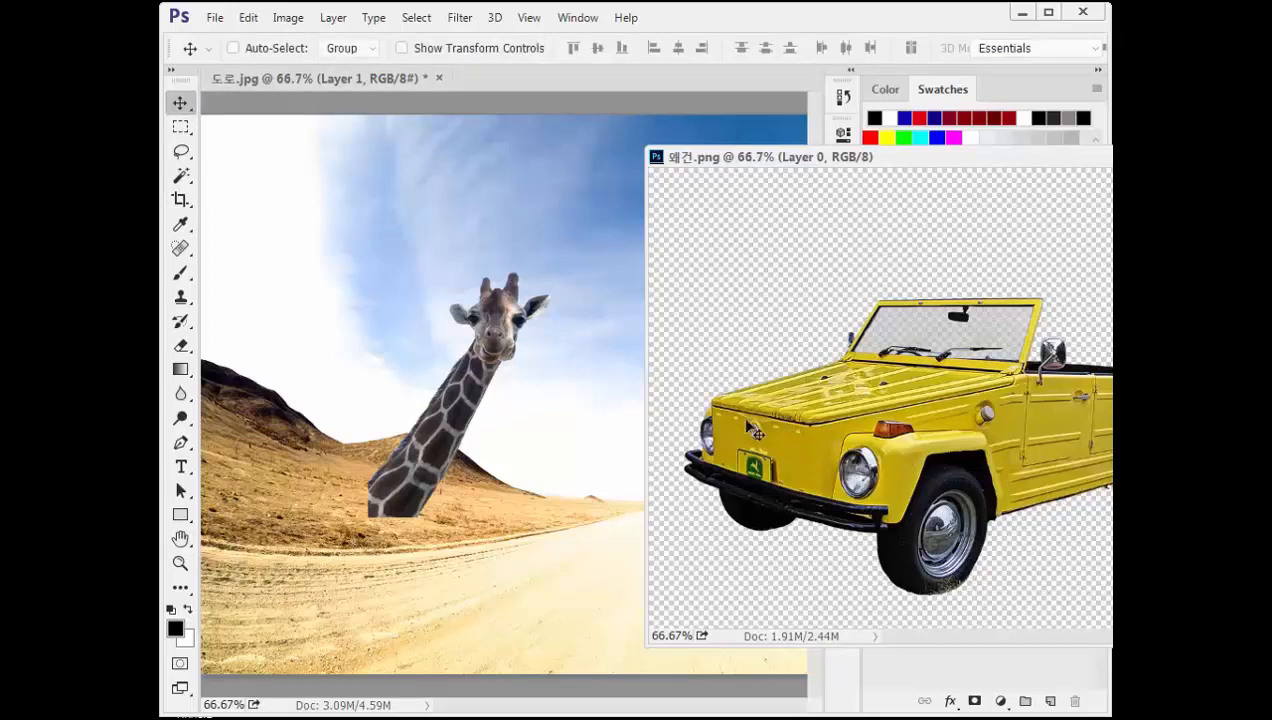
drag(748, 428, 365, 490)
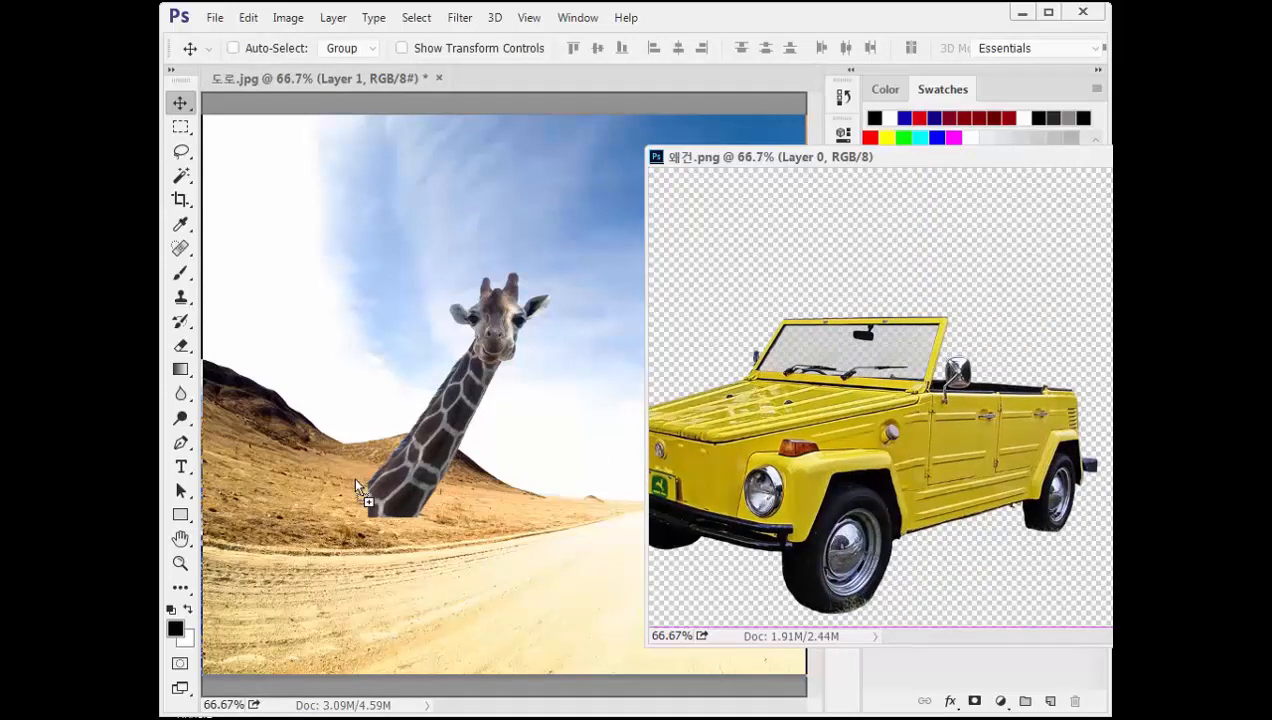
drag(355, 480, 355, 480)
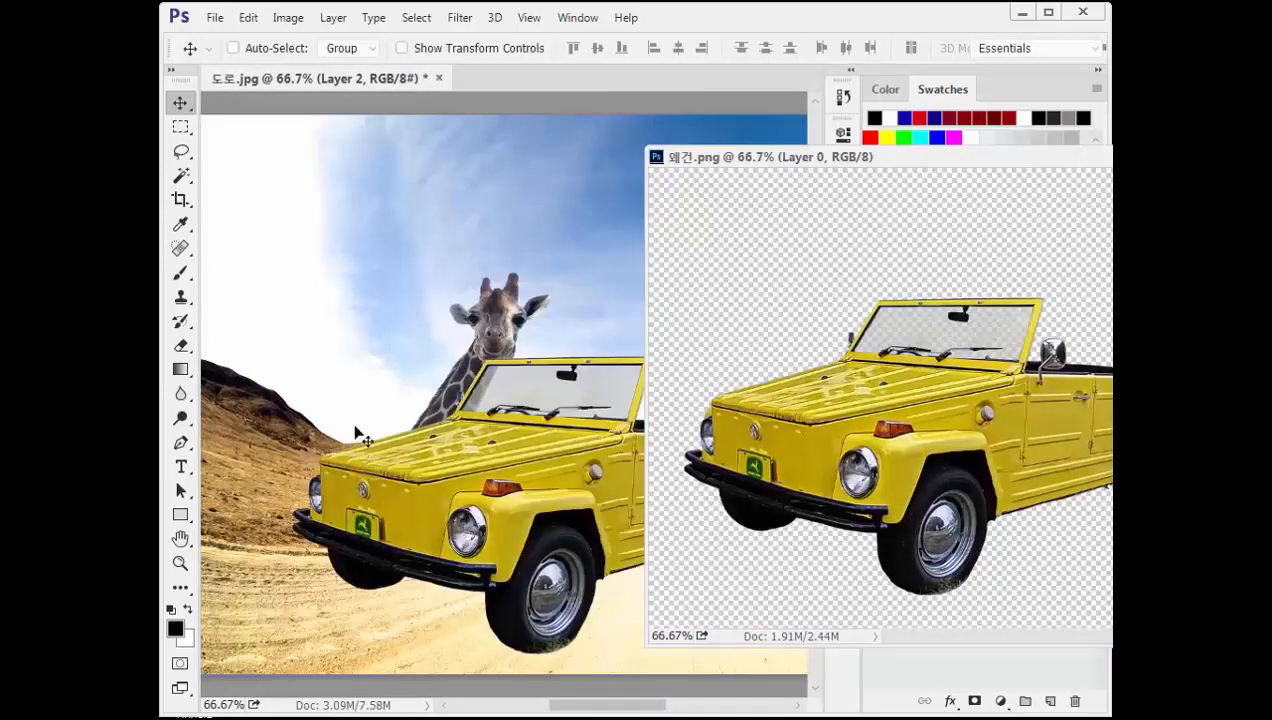
drag(700, 165, 385, 169)
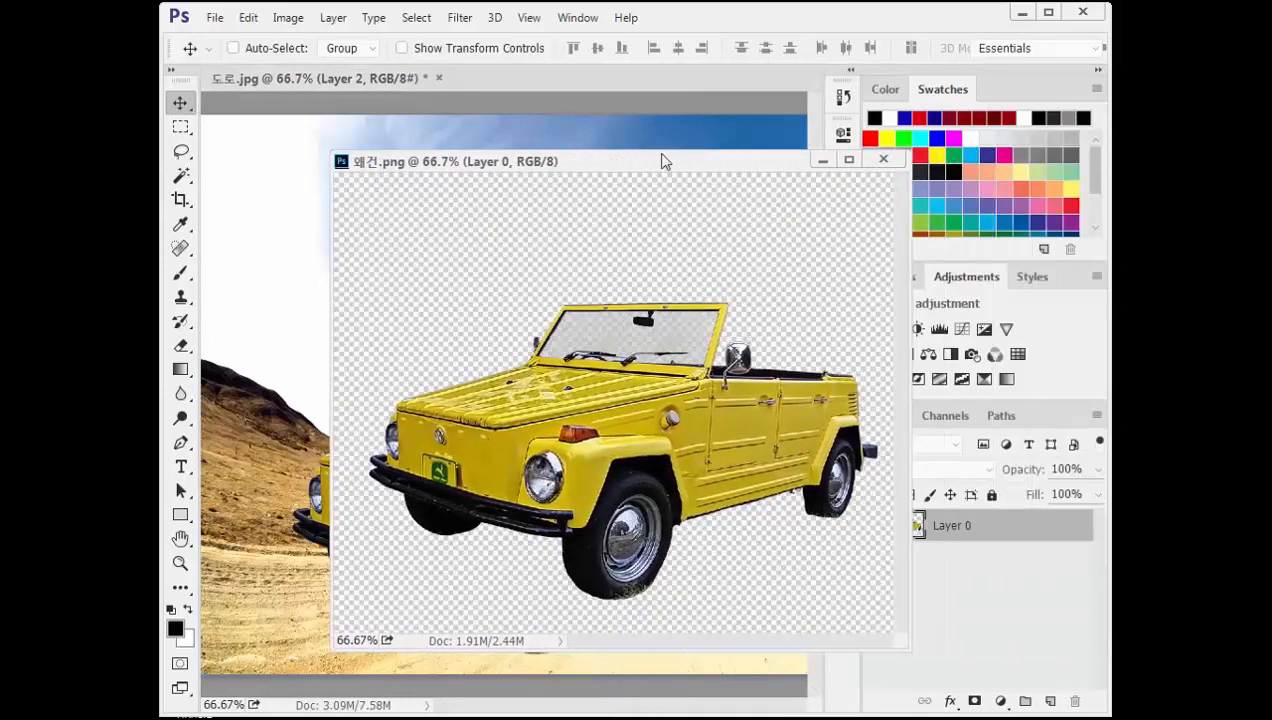
click(883, 160)
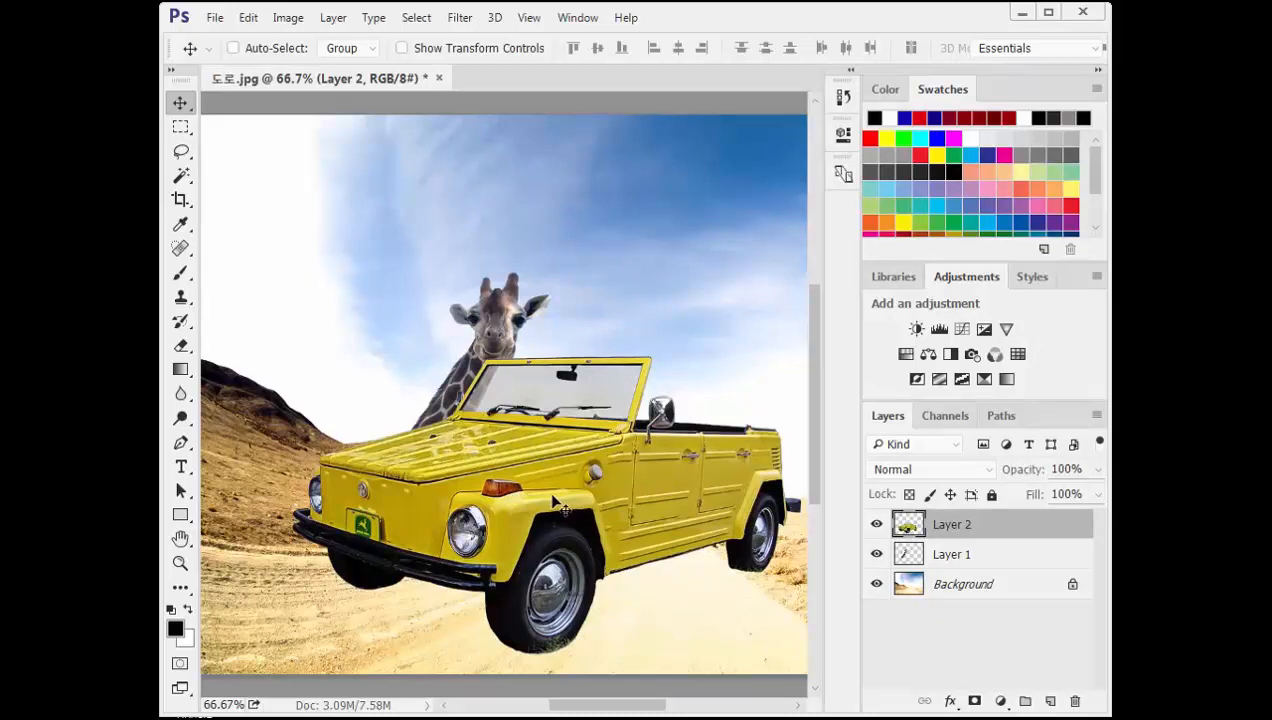
- Scale the car down to about 67% and move it to the lower-left of the photo, overlapping the giraffe's neck
key(ctrl)
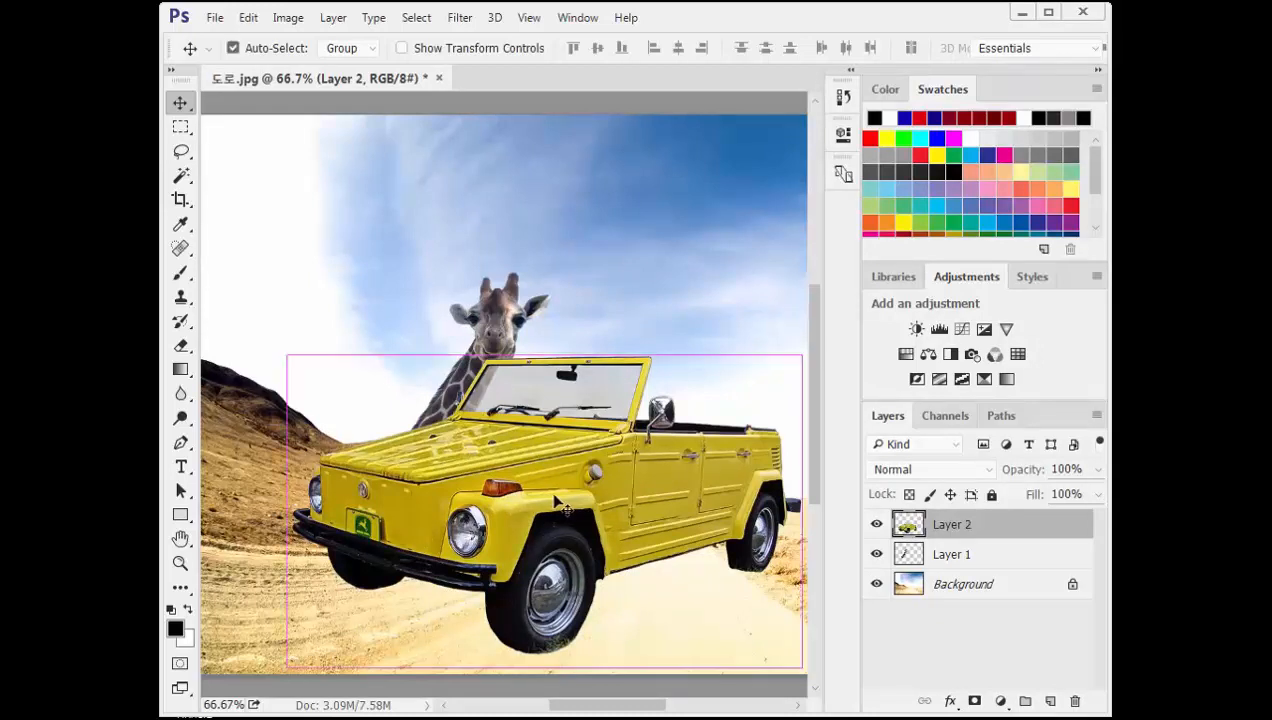
key(ctrl+t)
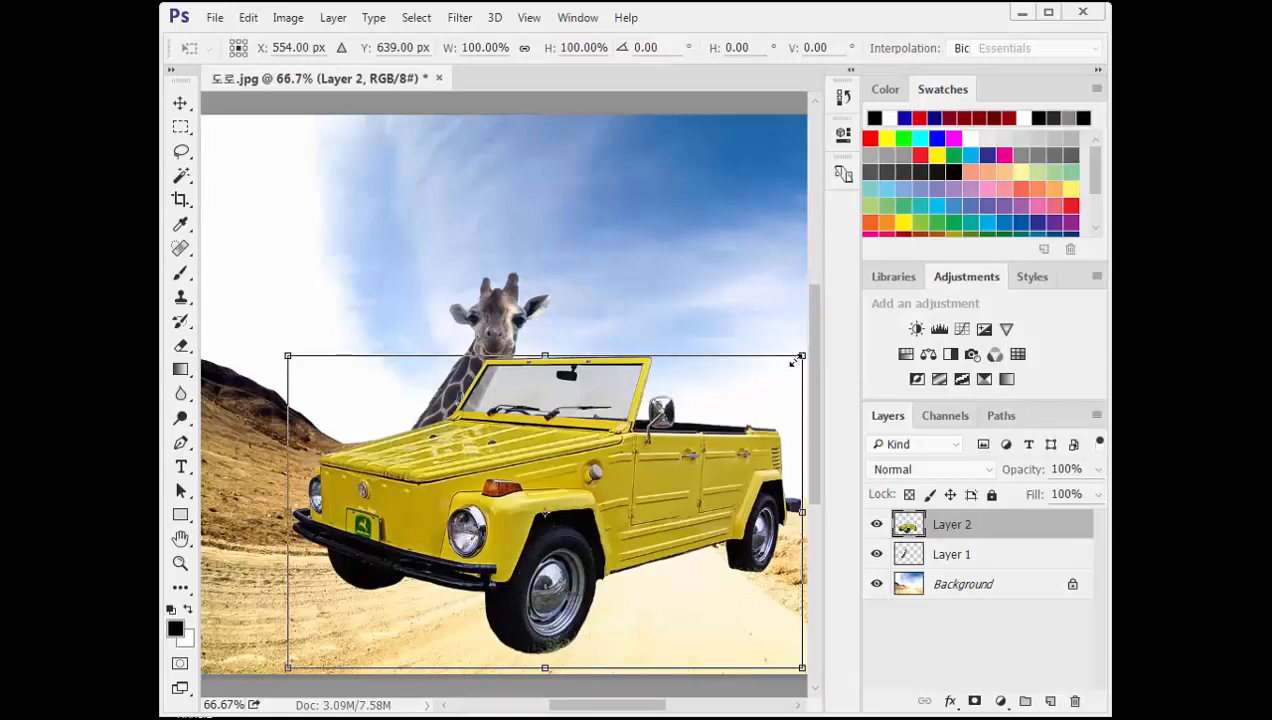
drag(796, 361, 651, 495)
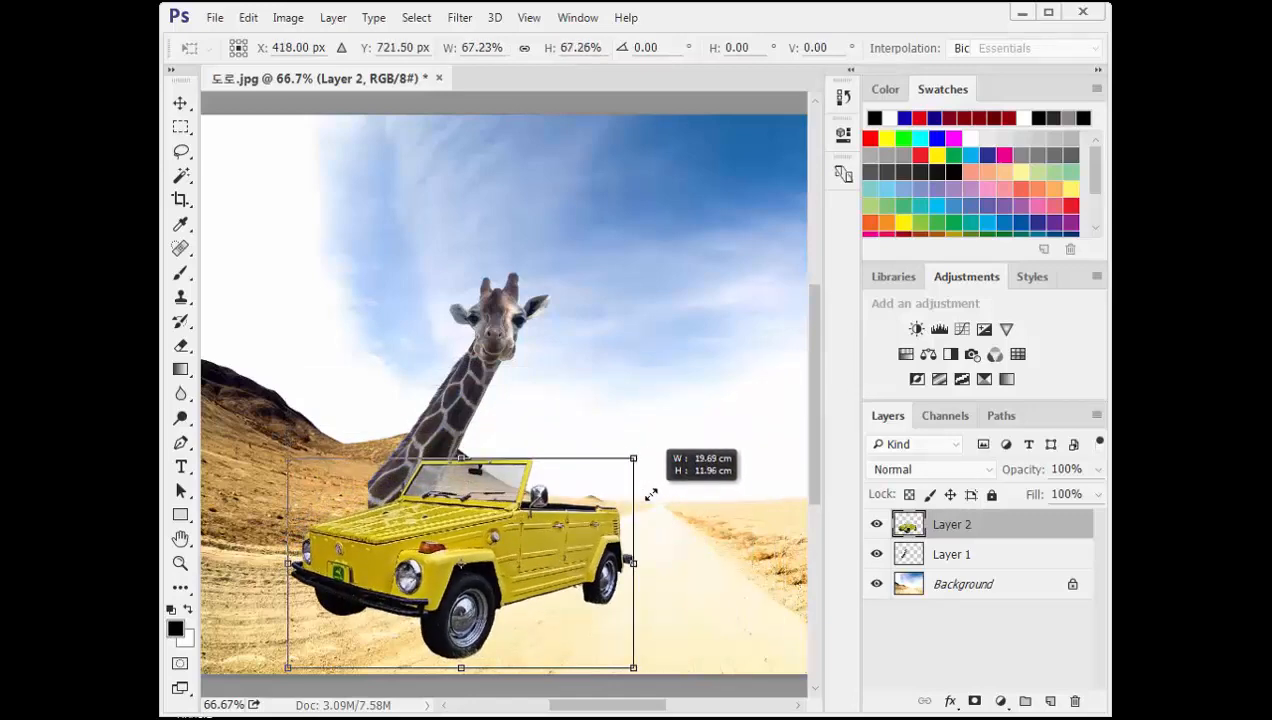
drag(651, 495, 649, 497)
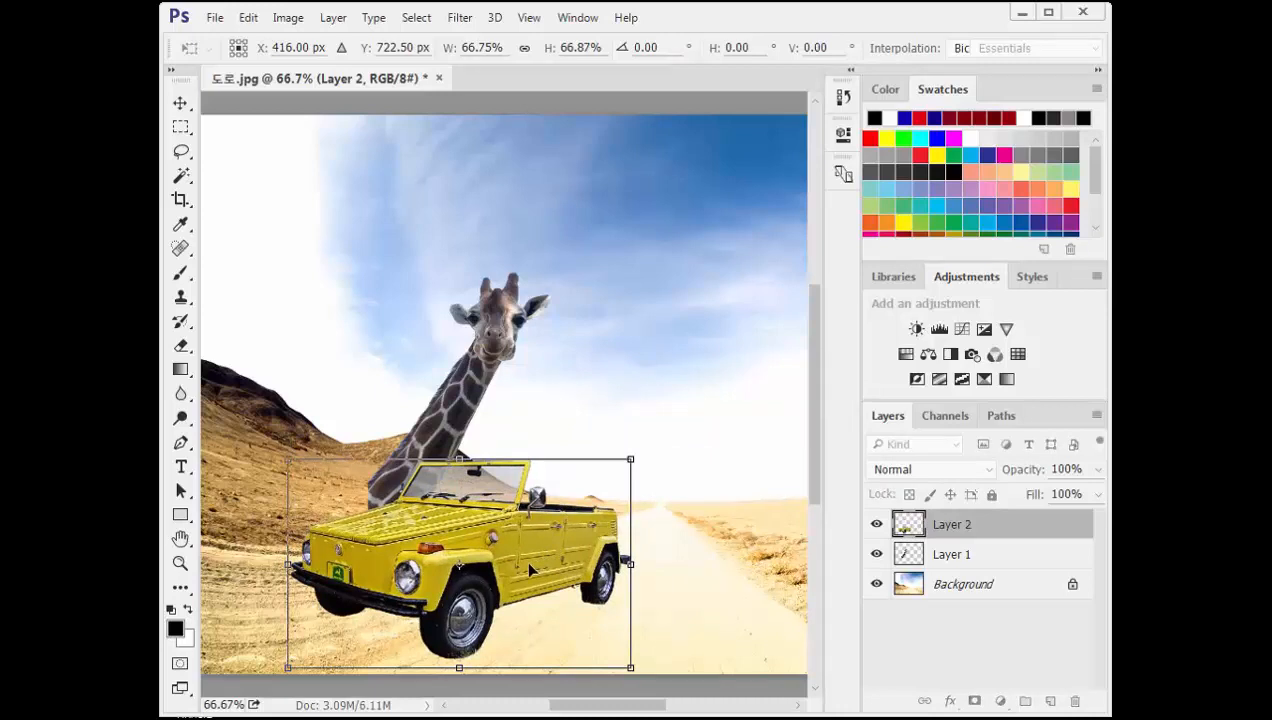
drag(530, 569, 452, 565)
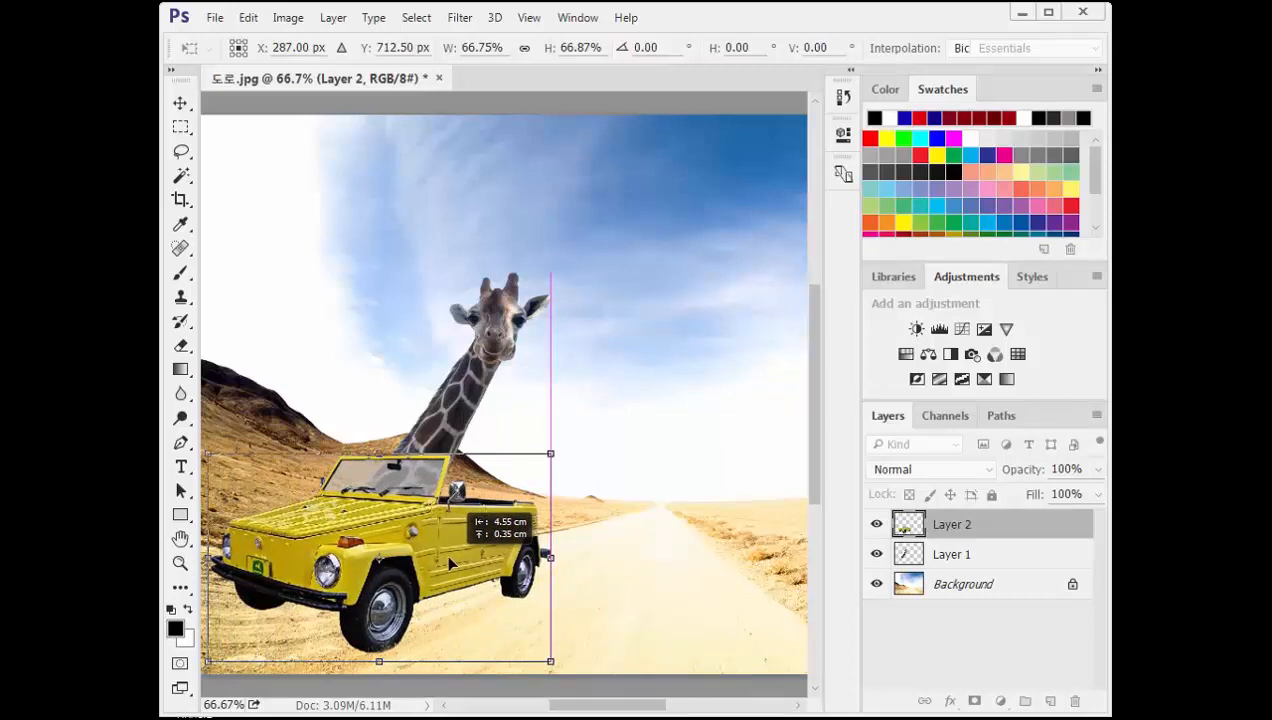
drag(448, 561, 445, 560)
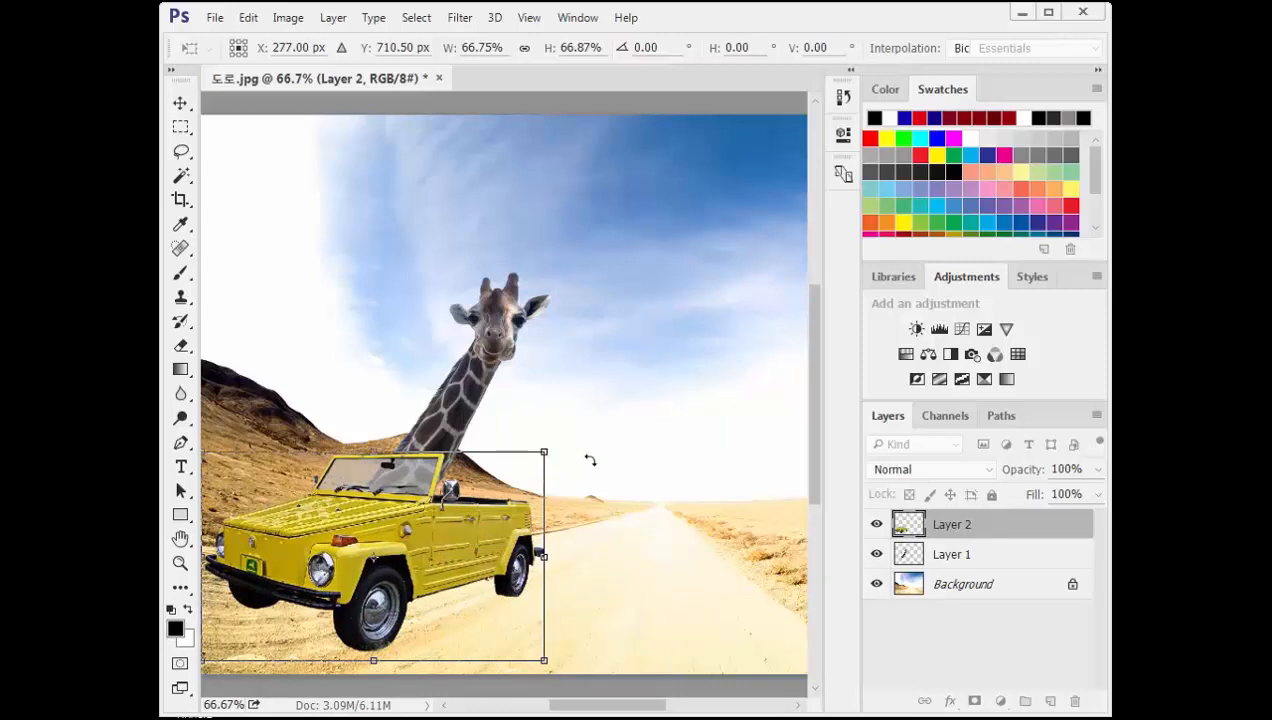
- Set the car's scale to 60% with width and height linked, and apply the transform
click(578, 48)
click(524, 50)
text(60)
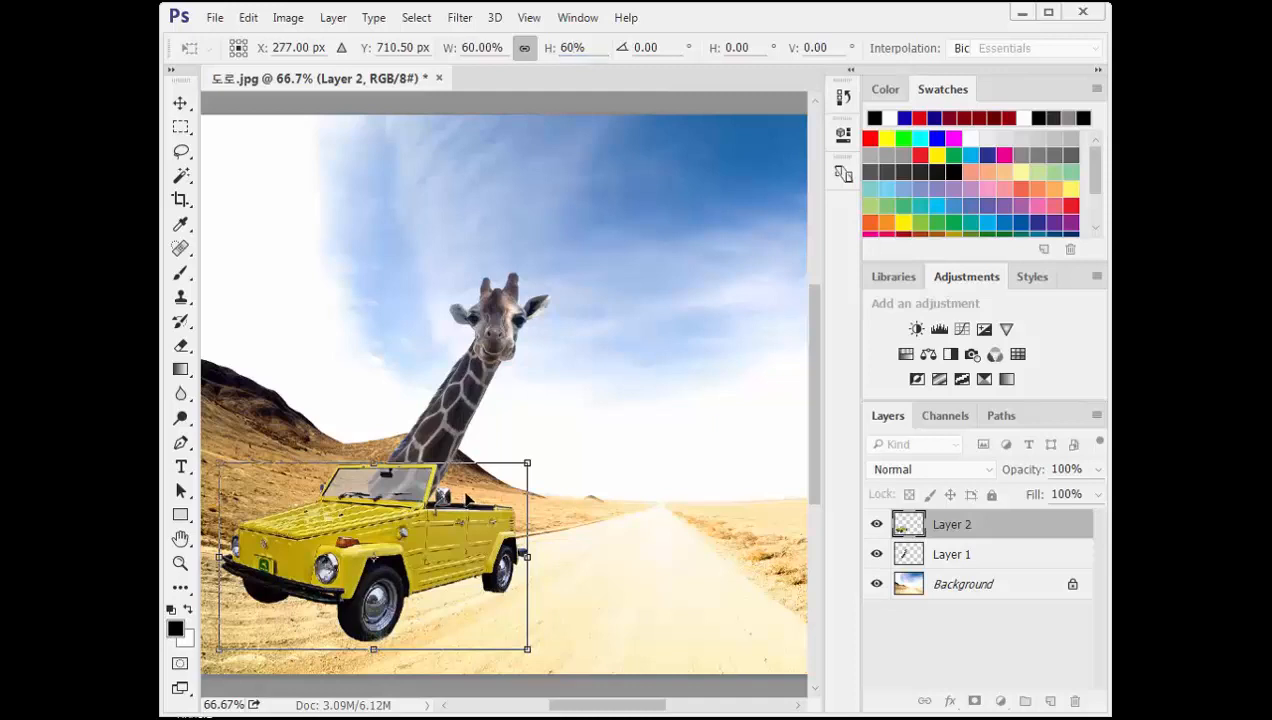
key(Return)
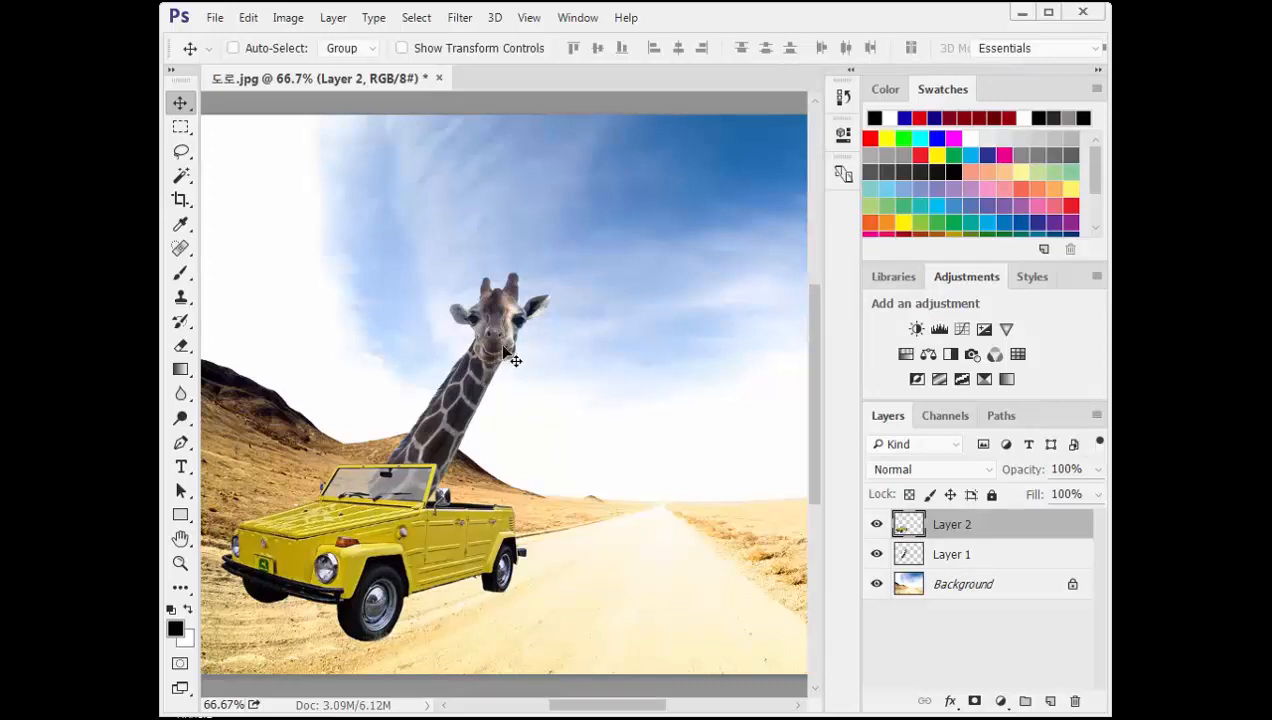
- Move the giraffe on Layer 1 over the car's rear seat and duplicate it with Layer Via Copy
click(1001, 564)
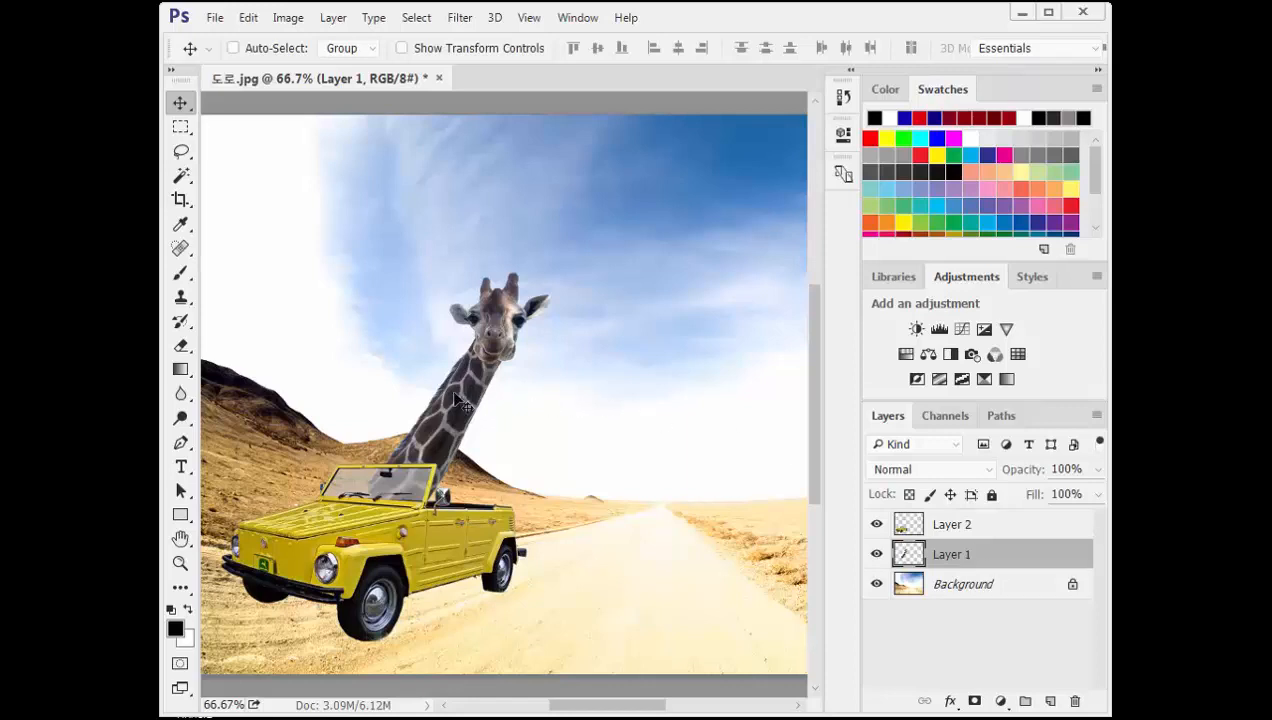
drag(461, 400, 518, 392)
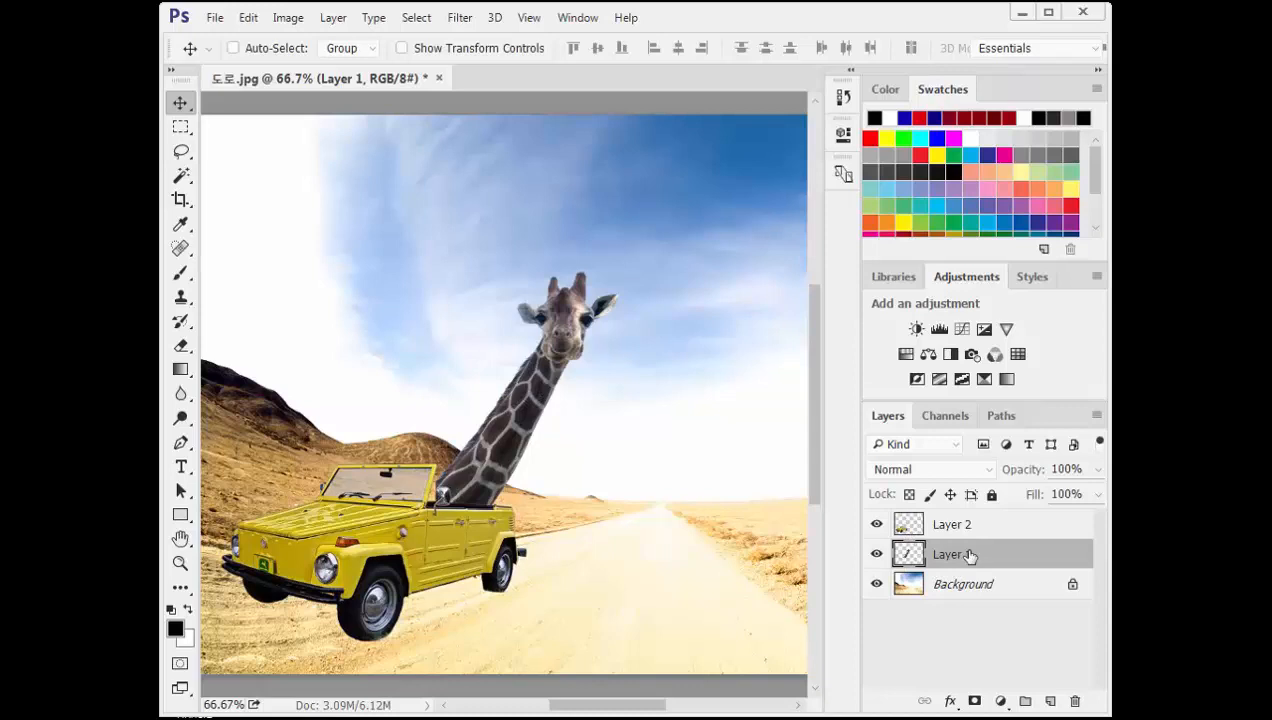
click(332, 18)
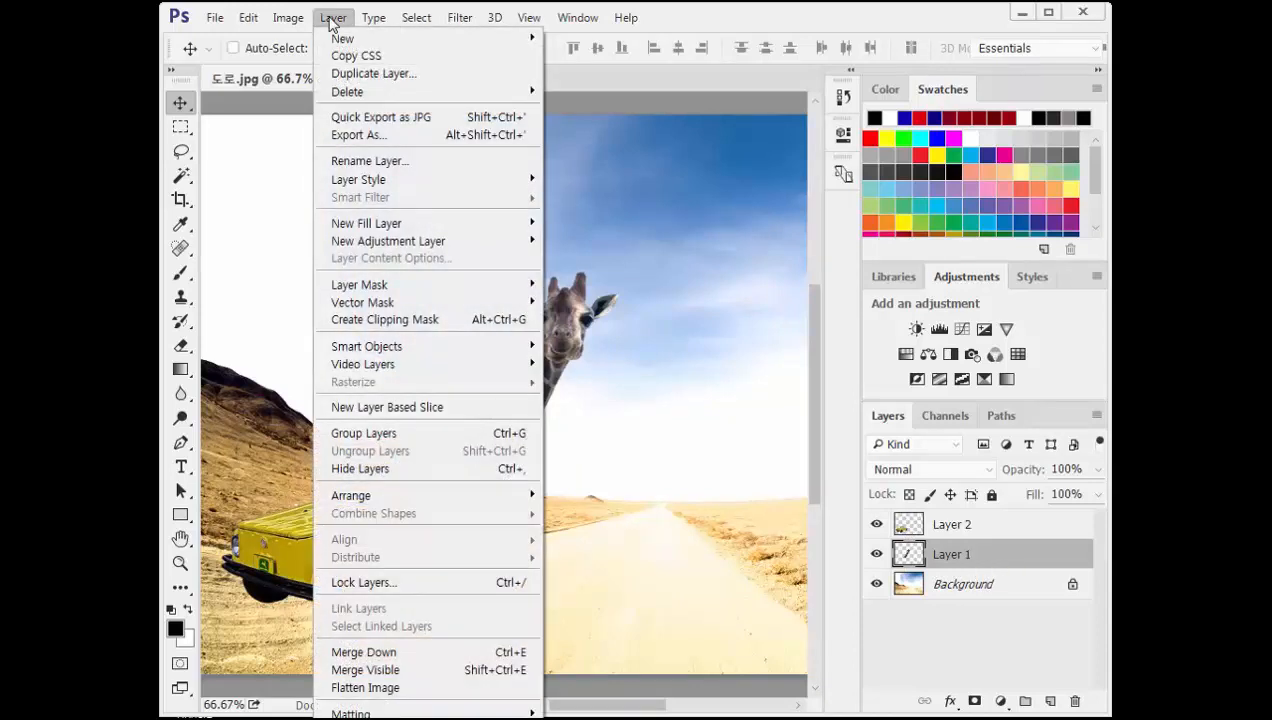
mouse_move(345, 38)
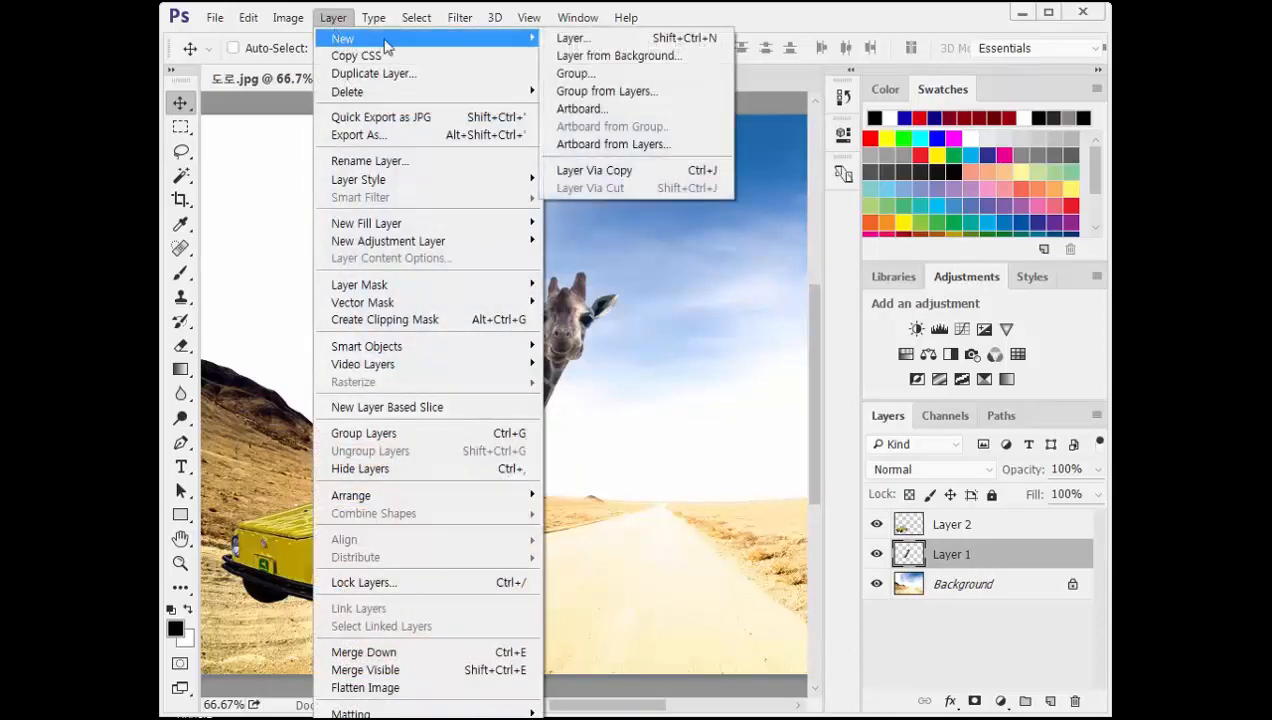
click(677, 176)
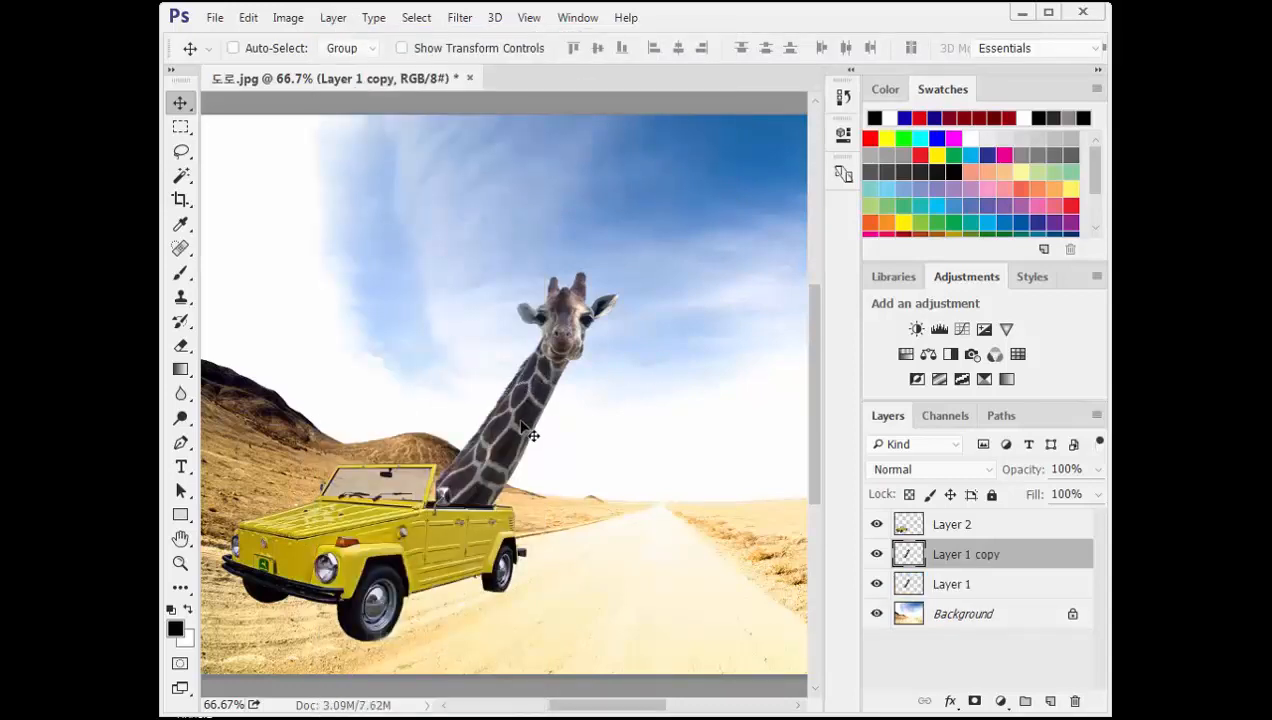
- Move the giraffe copy behind the windshield and mirror it horizontally to face left, with a width of -100%
drag(522, 428, 428, 410)
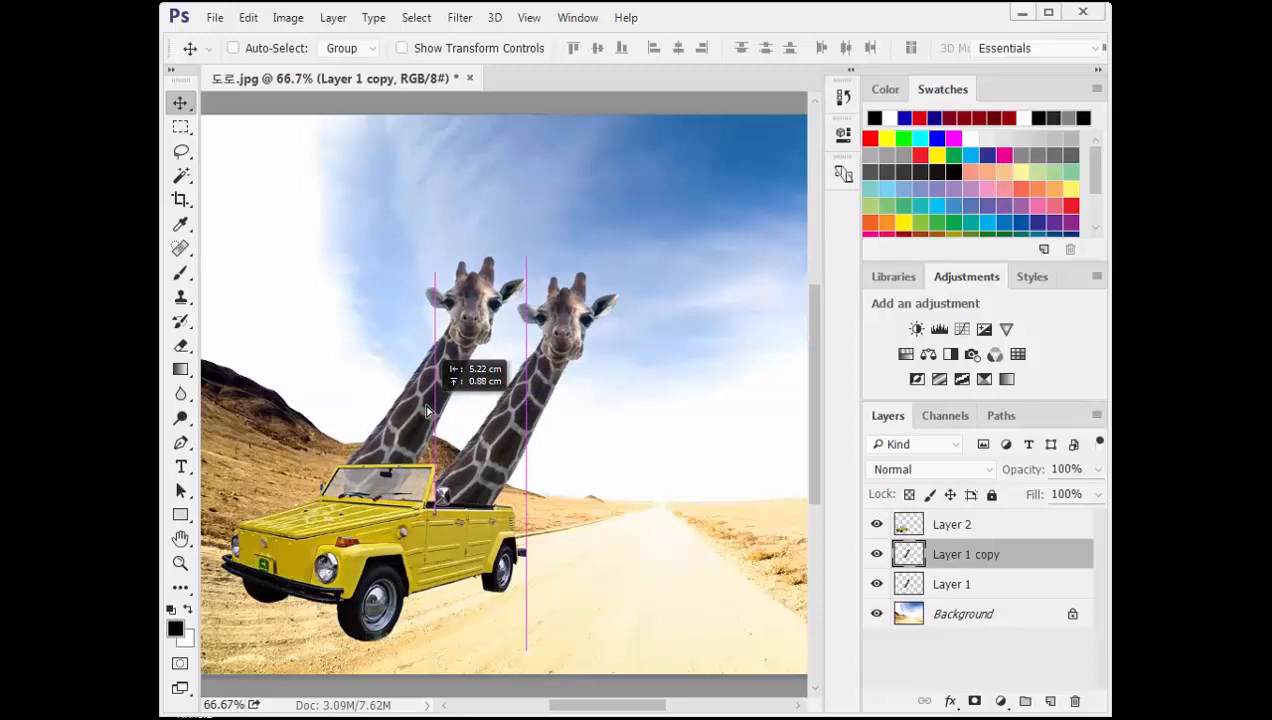
drag(428, 410, 428, 410)
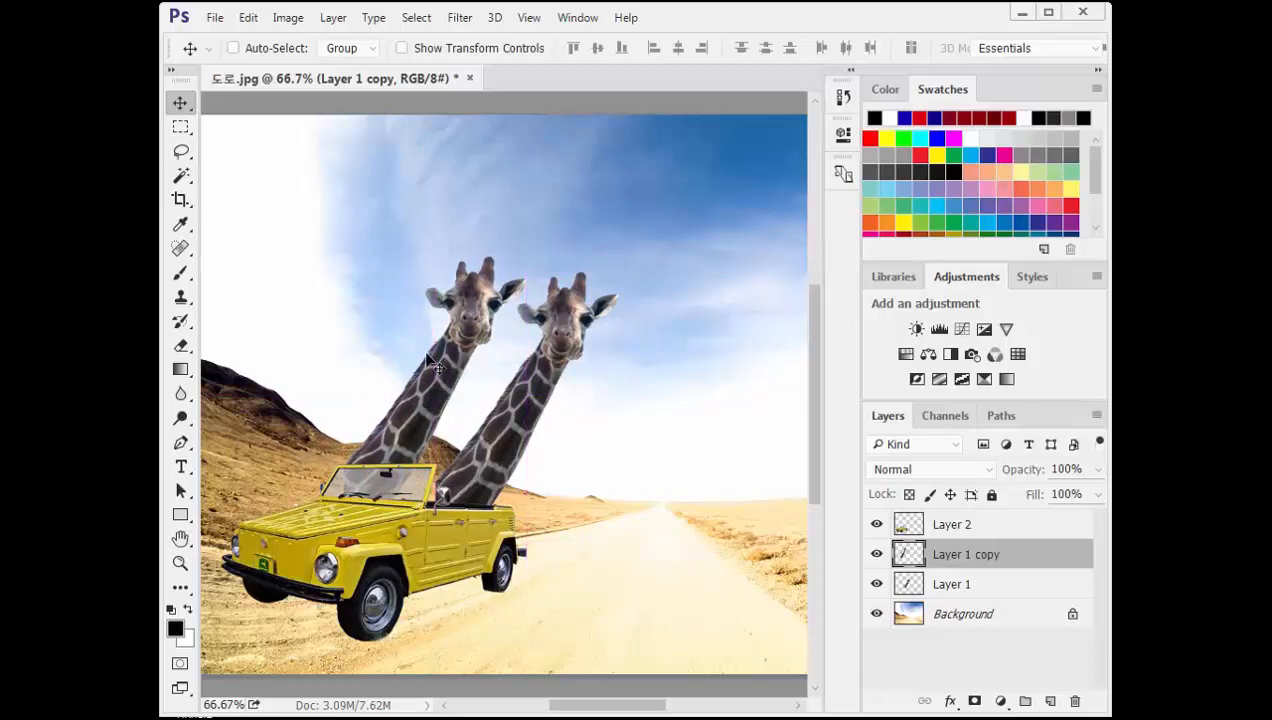
key(ctrl)
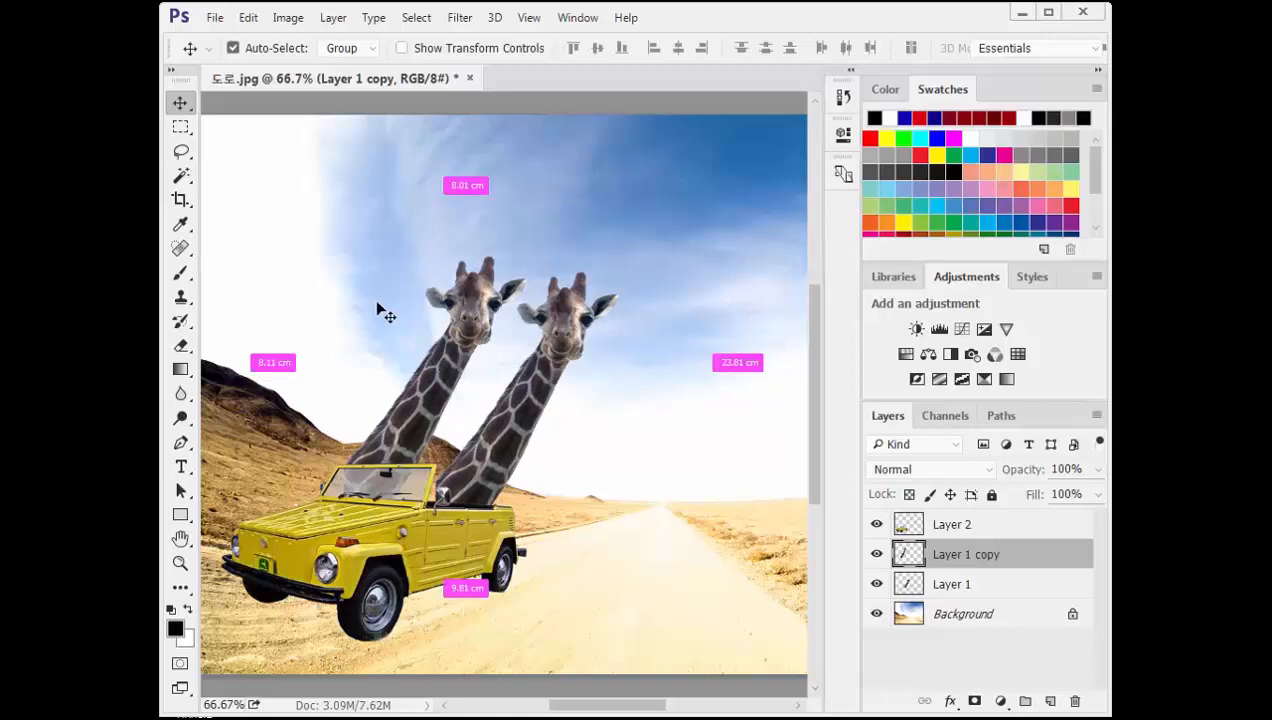
key(ctrl+t)
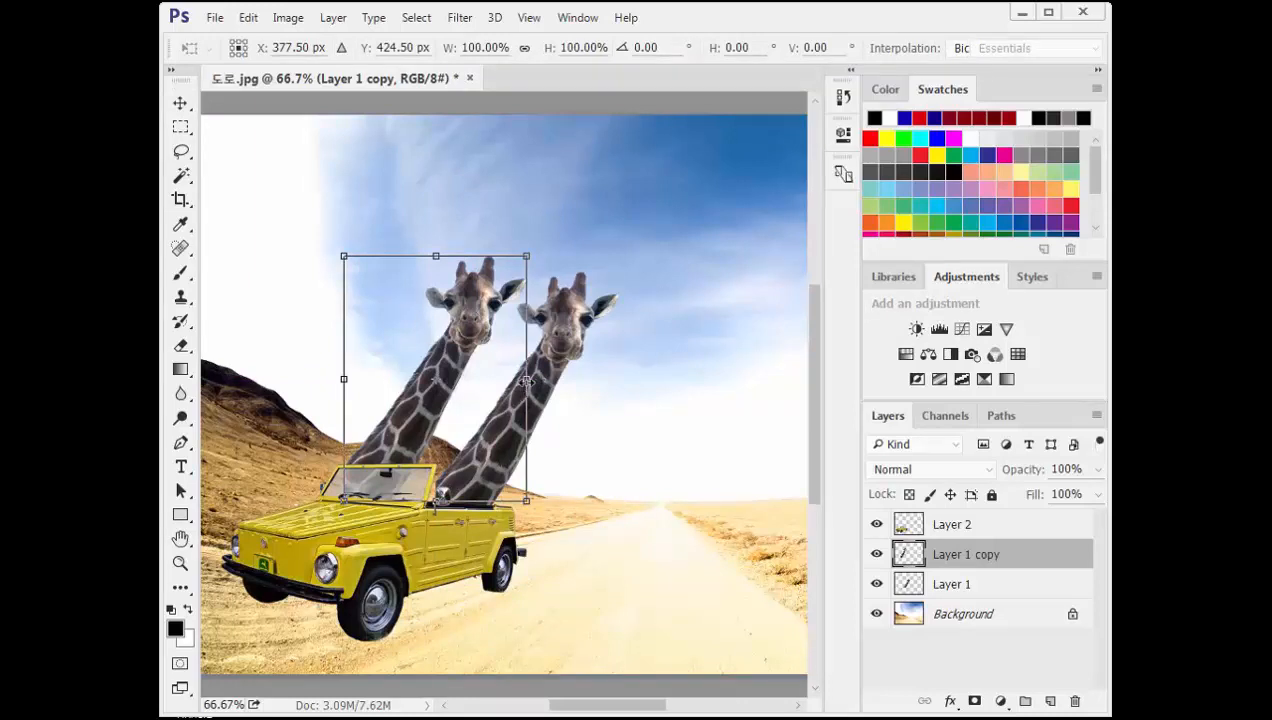
drag(526, 381, 202, 390)
mouse_move(344, 378)
mouse_down()
mouse_move(386, 378)
mouse_move(359, 369)
mouse_up()
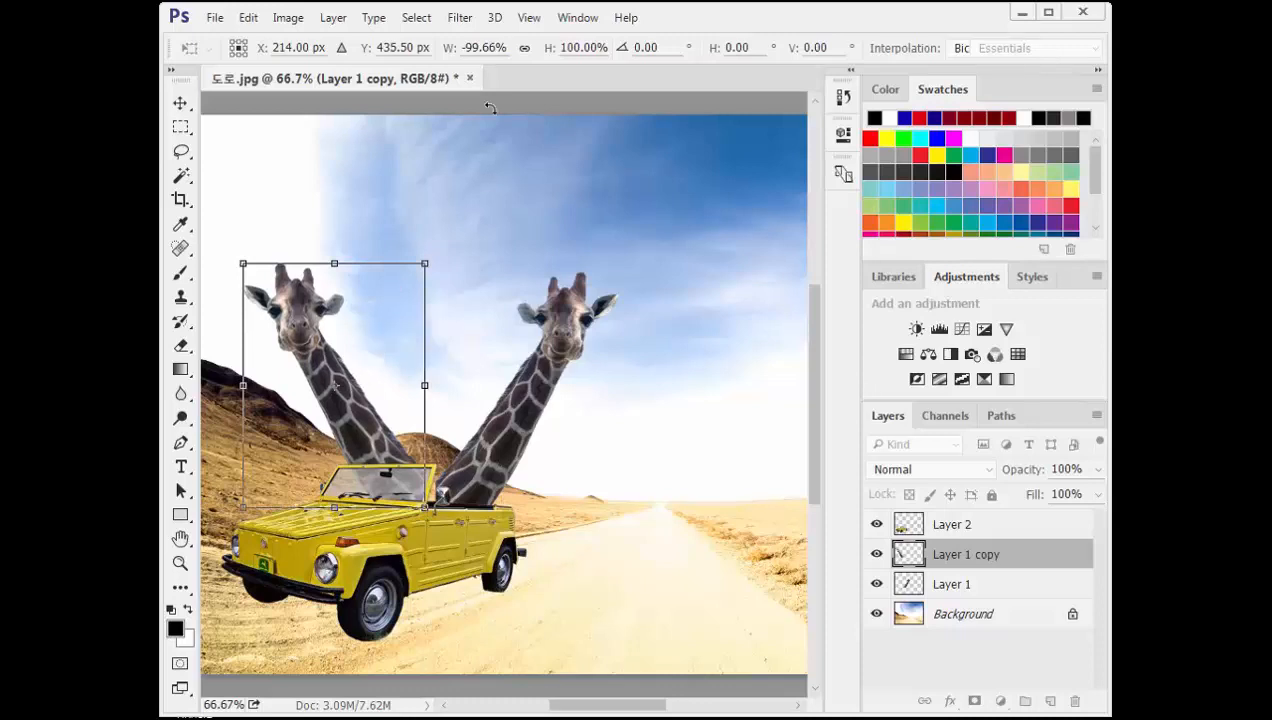
click(478, 47)
text(100)
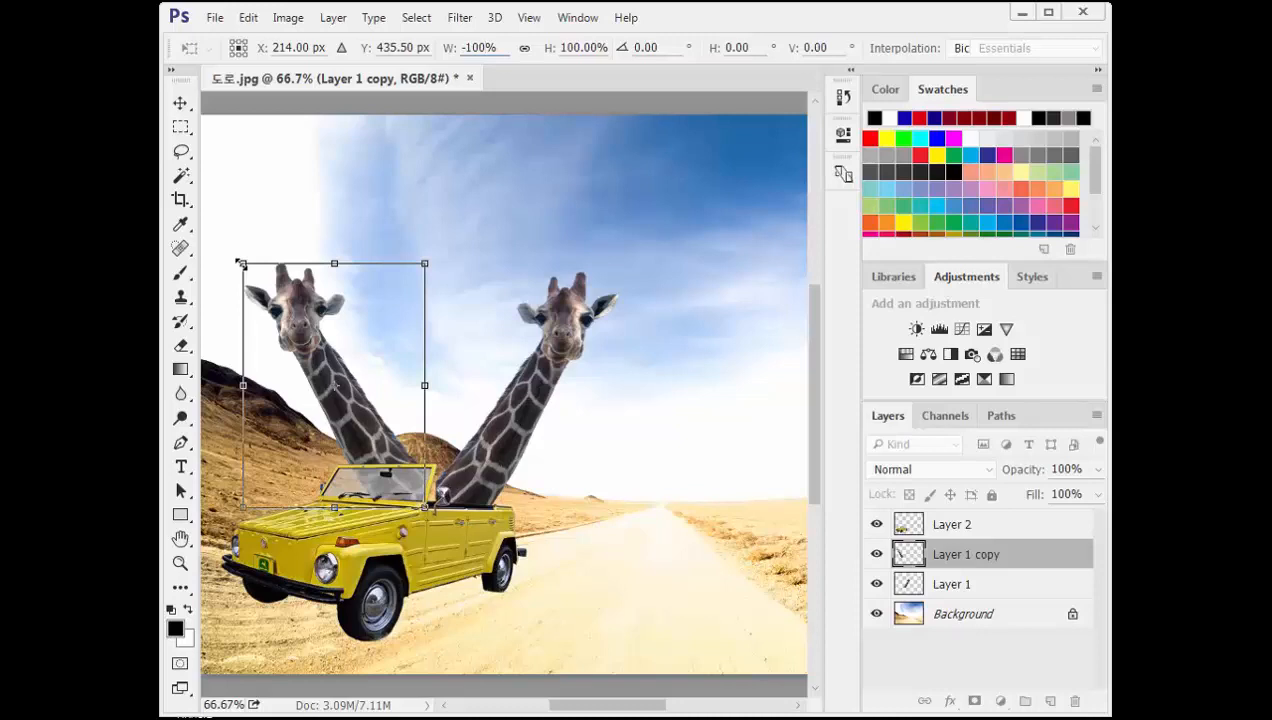
- Scale the mirrored giraffe copy down to about 78%, keeping its lower-right corner in place, and apply the transform
drag(239, 263, 274, 313)
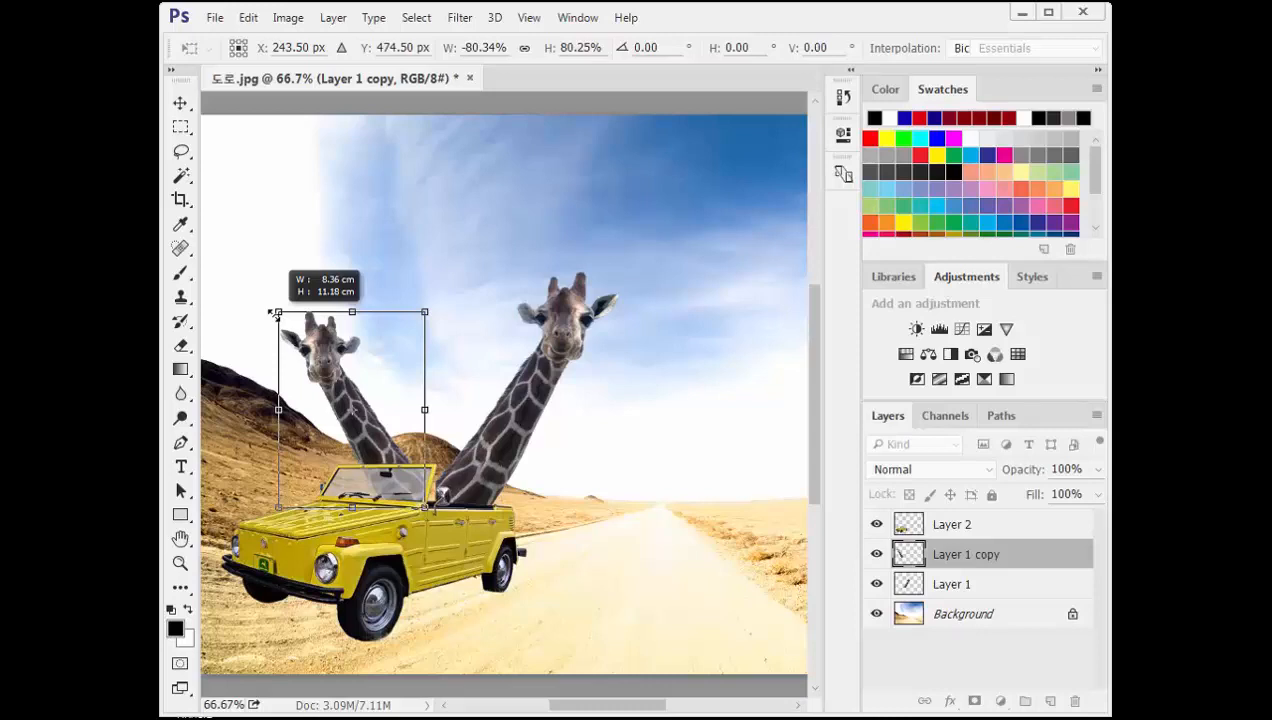
drag(273, 314, 278, 319)
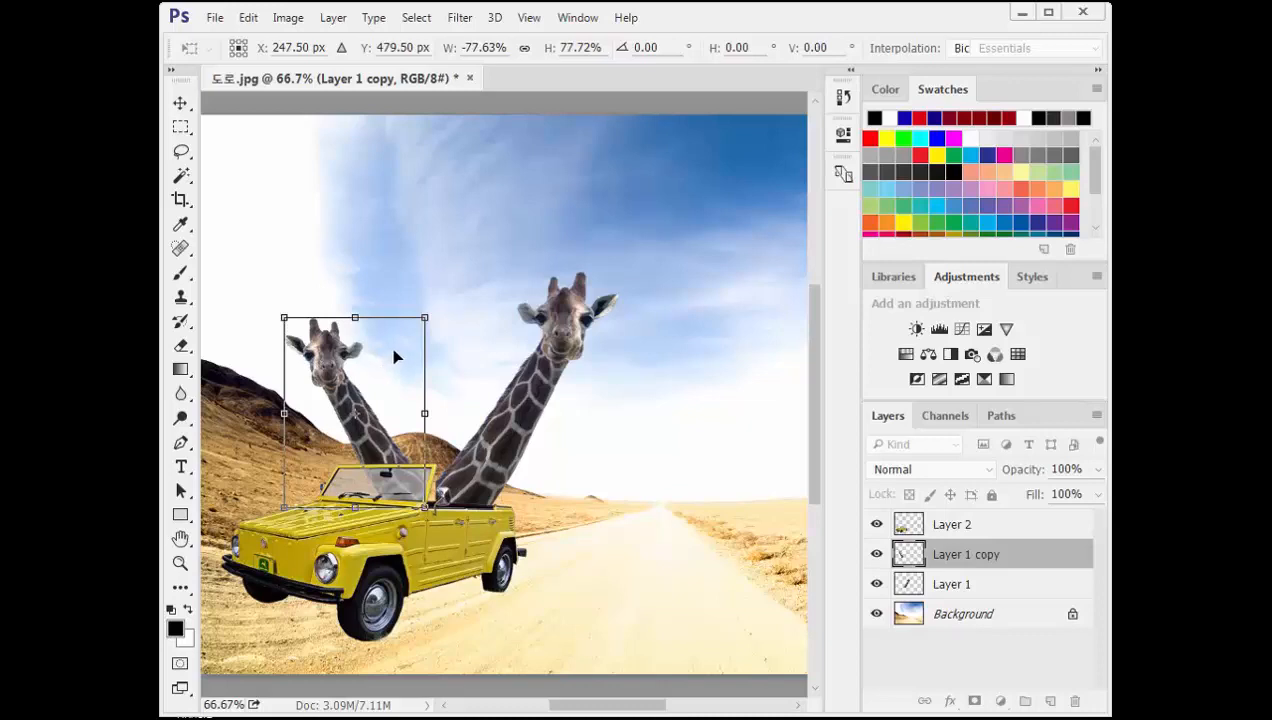
key(Return)
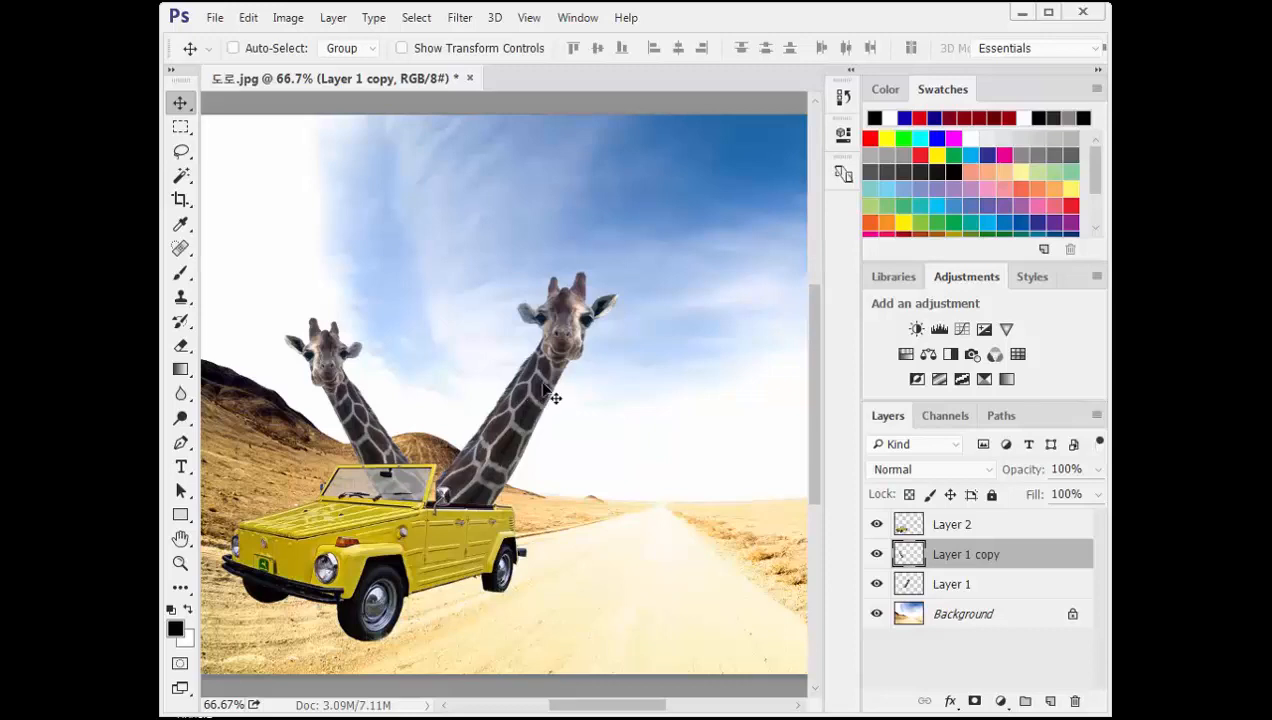
- Shift the giraffe on Layer 1 about 0.56 cm left and 0.49 cm up, and nudge the giraffe copy slightly left and down
click(986, 594)
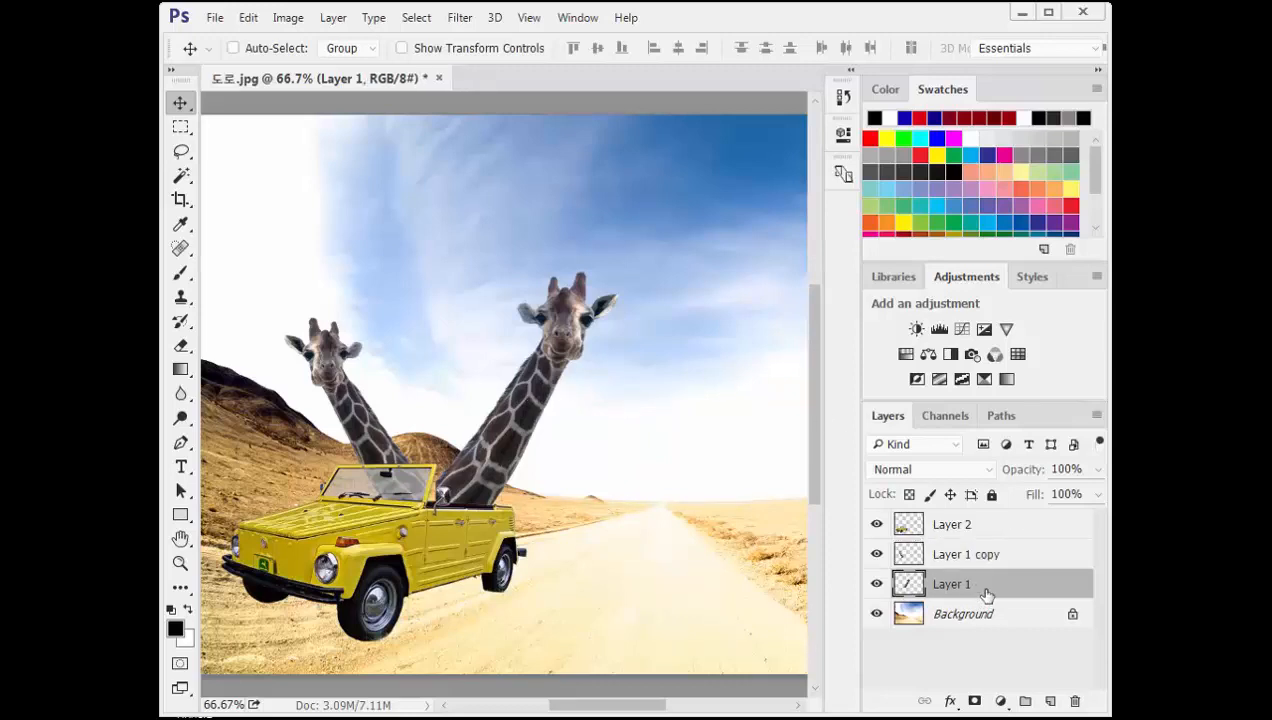
mouse_move(482, 451)
mouse_down()
mouse_move(472, 468)
mouse_move(470, 444)
mouse_move(475, 455)
mouse_up()
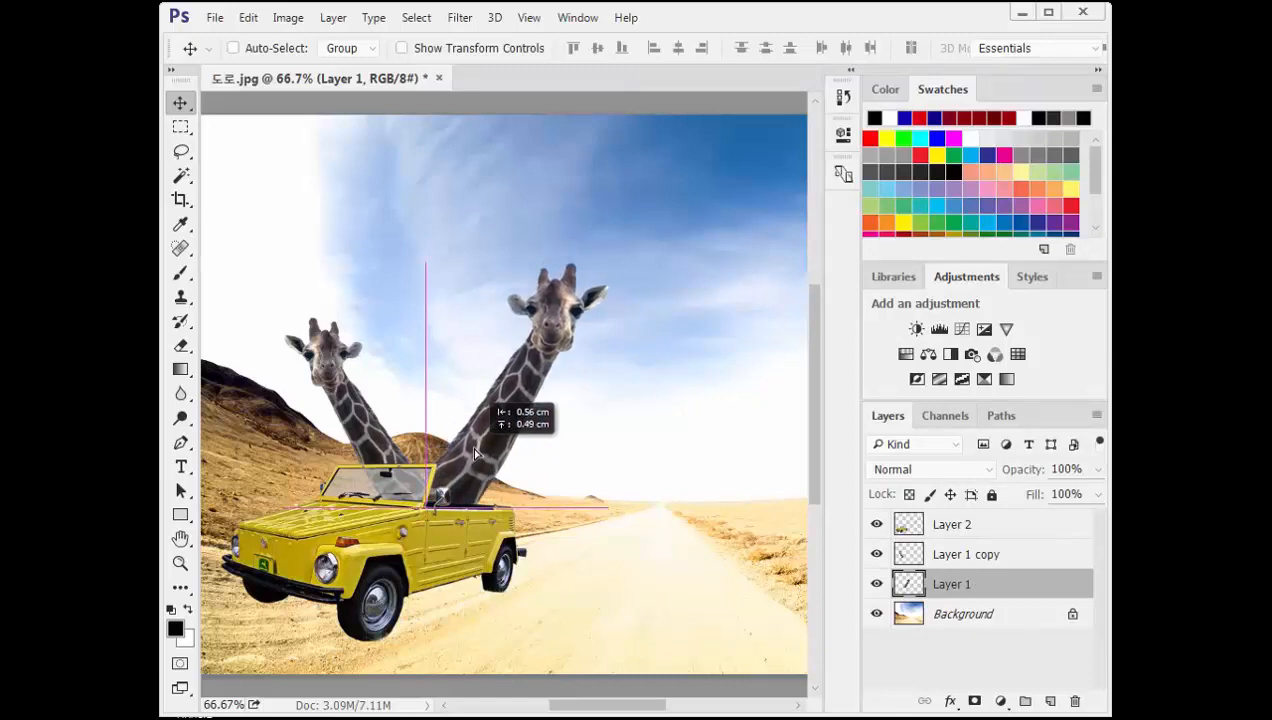
drag(475, 455, 475, 455)
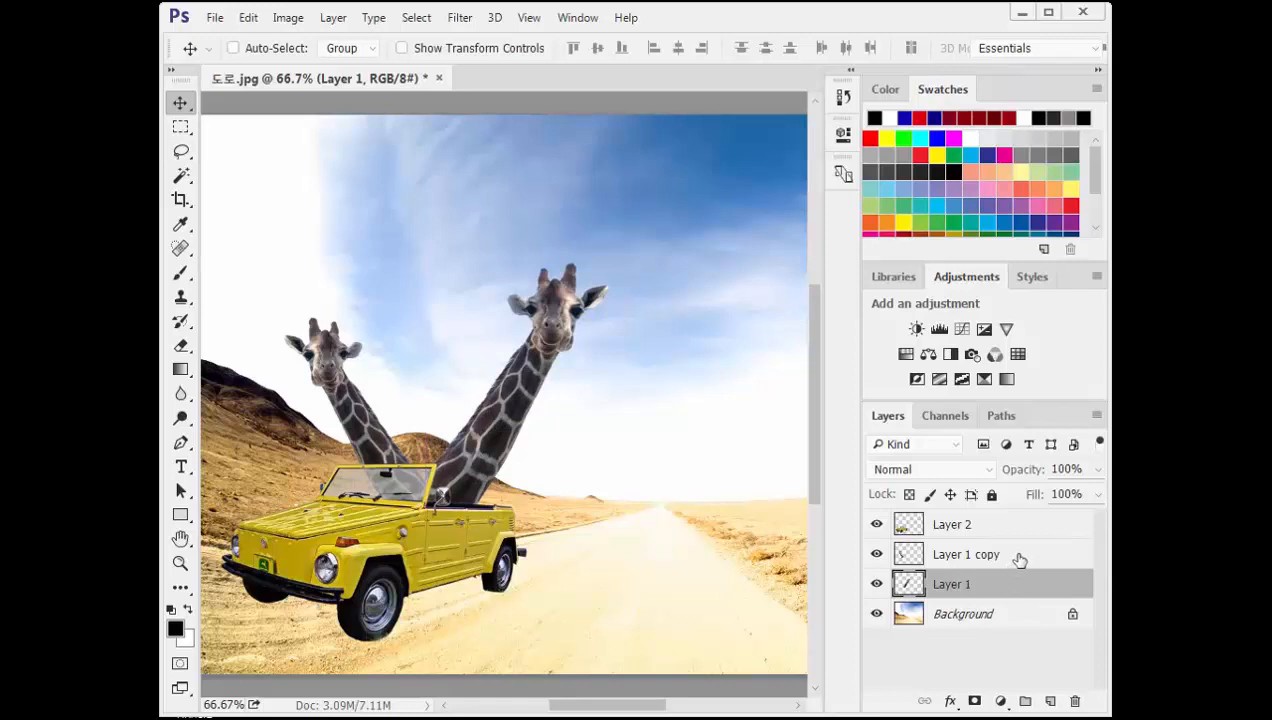
click(1019, 556)
mouse_move(362, 420)
mouse_down()
mouse_move(342, 418)
mouse_move(352, 432)
mouse_up()
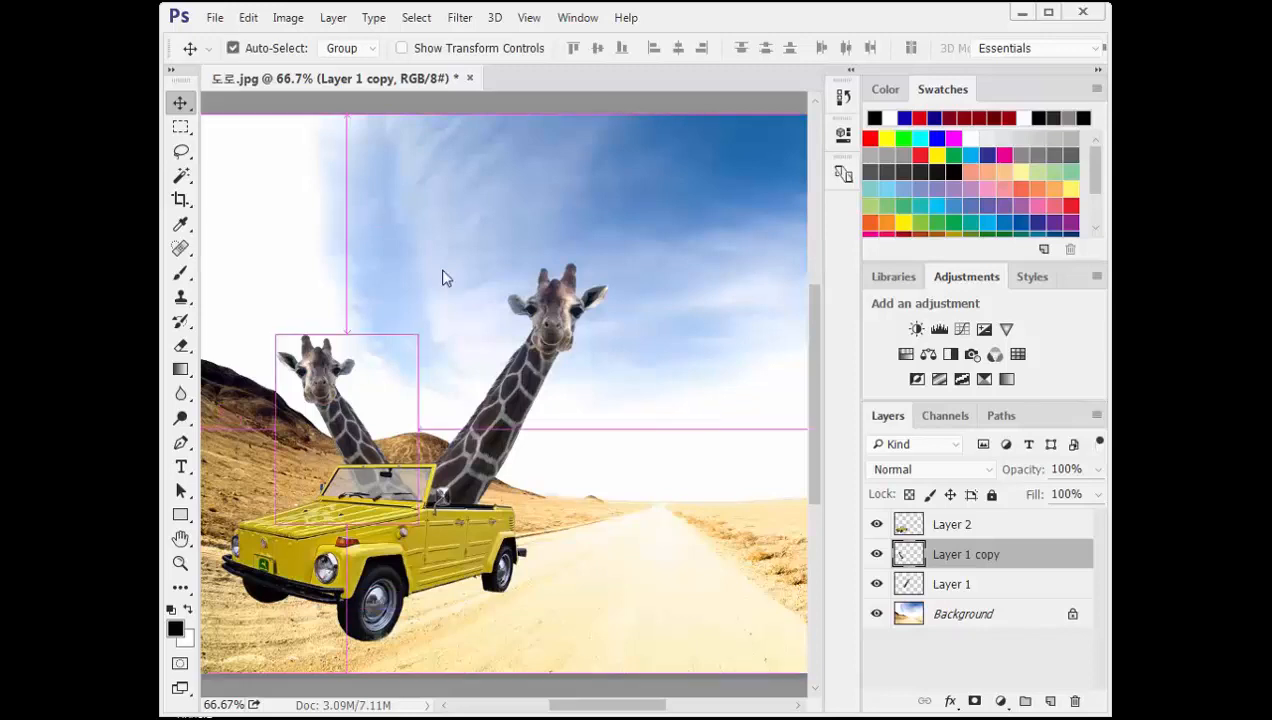
- Open 경비행기.jpg and select the airplane by picking the blue sky with the Magic Wand and inverting the selection
key(ctrl+o)
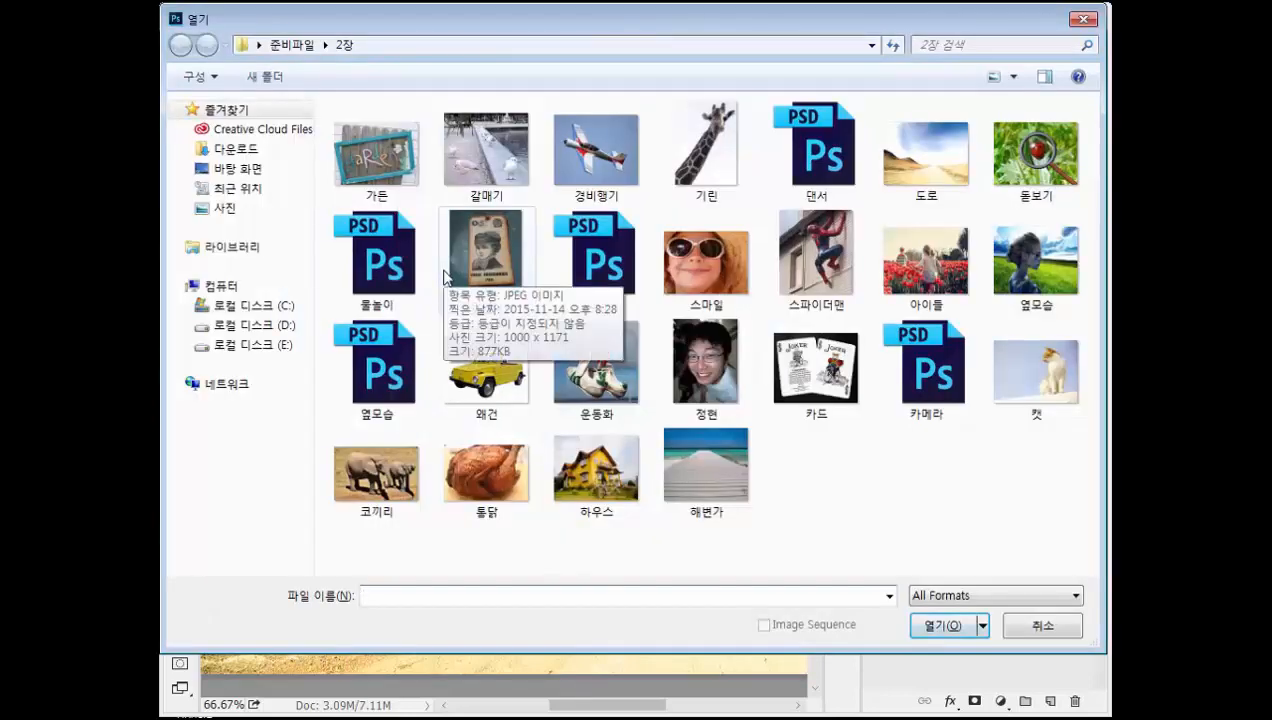
click(603, 152)
double_click(603, 152)
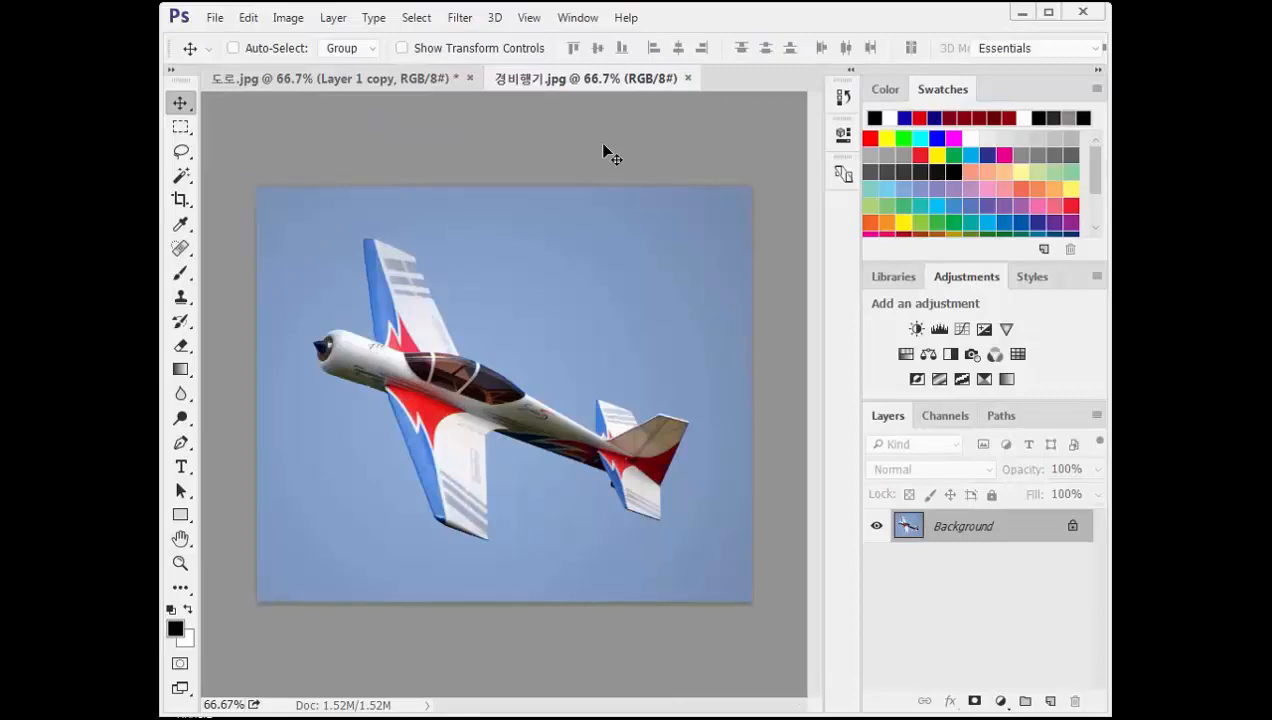
key(w)
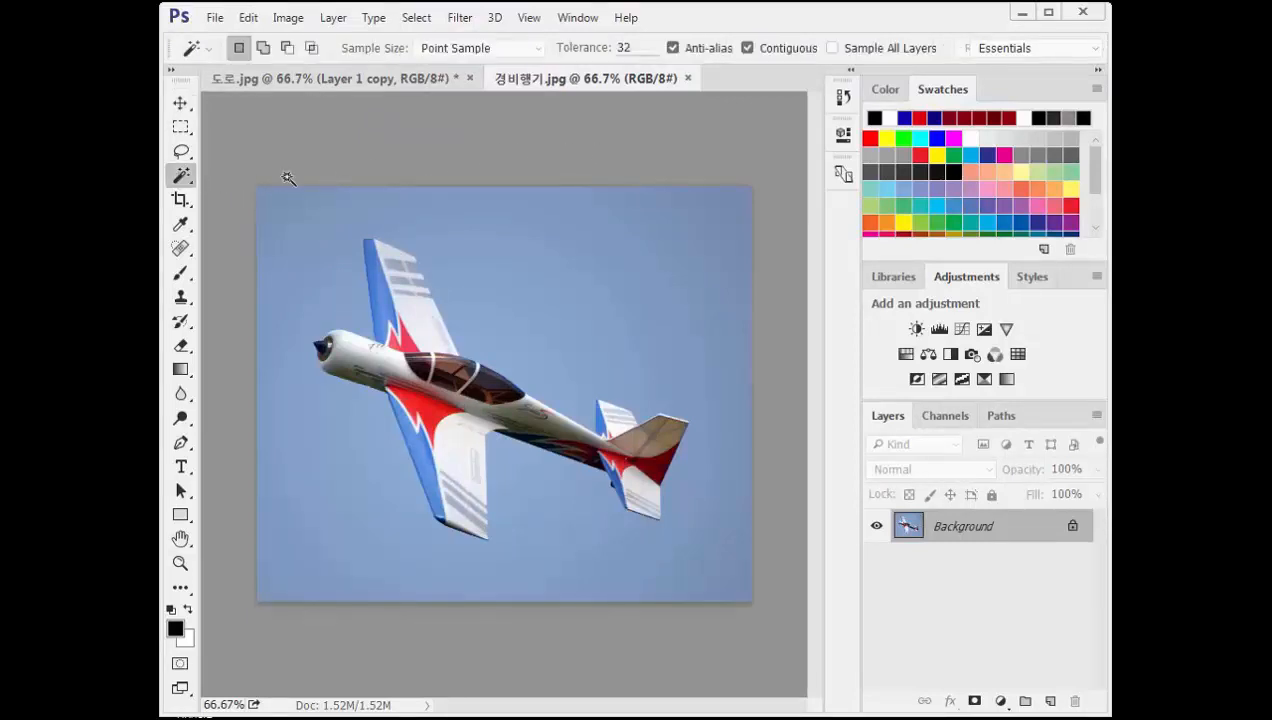
click(655, 293)
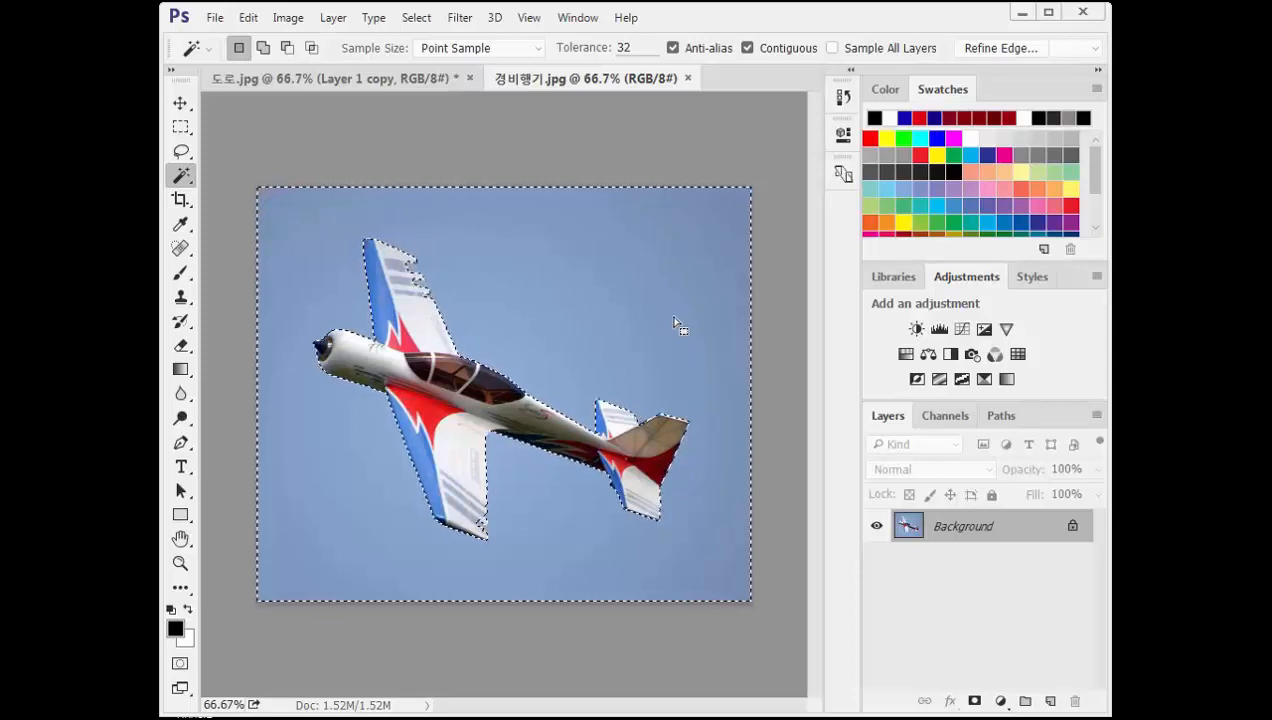
click(418, 20)
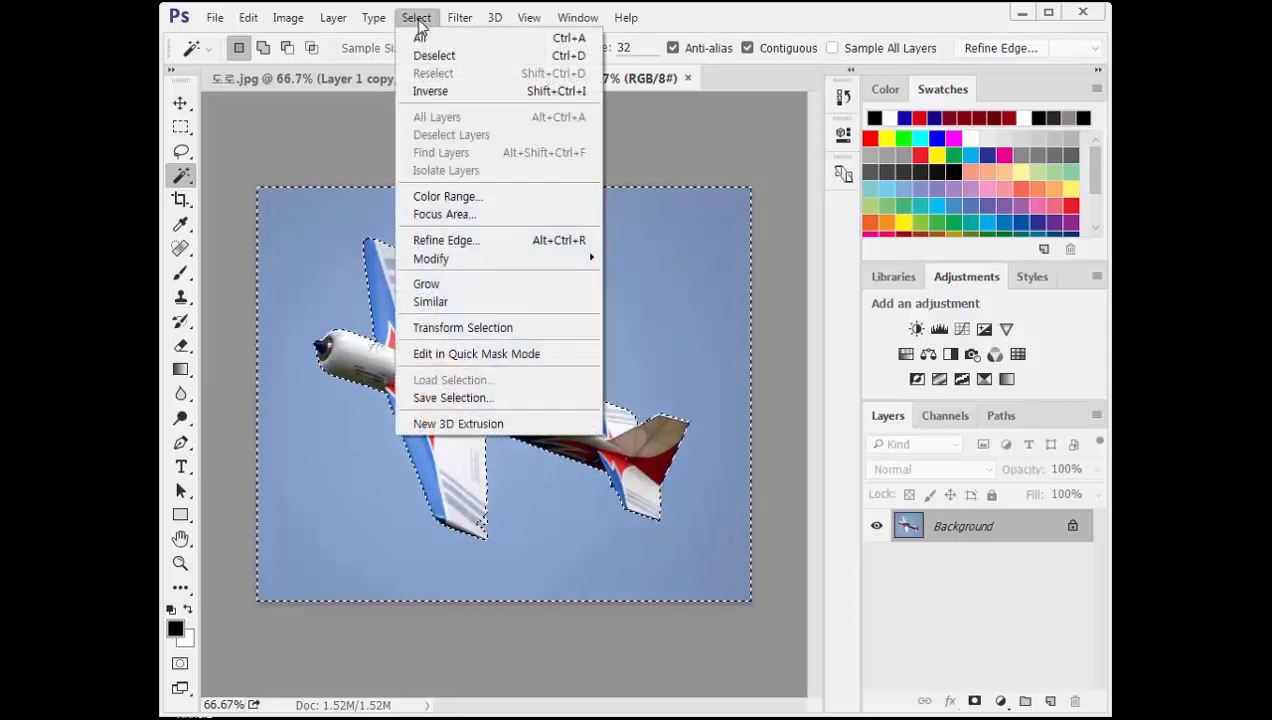
click(488, 91)
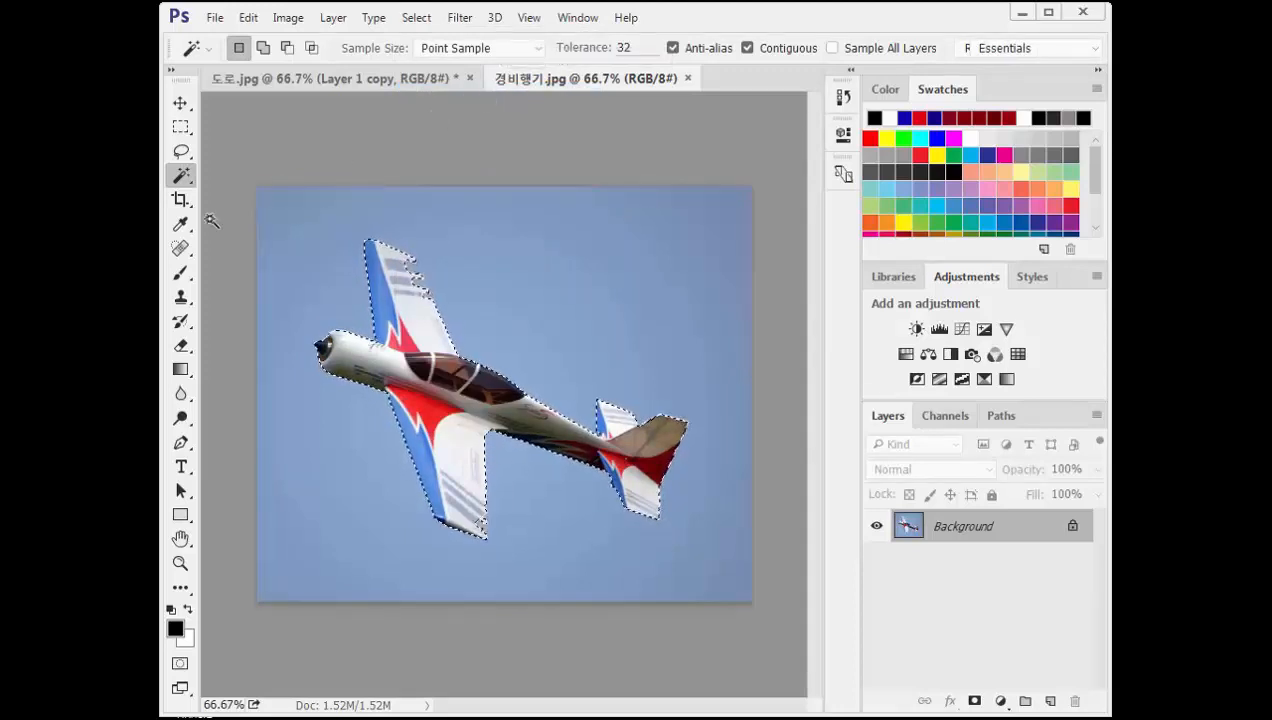
- Add the missing parts of the airplane's wing edges to the selection with the Polygonal Lasso
click(182, 152)
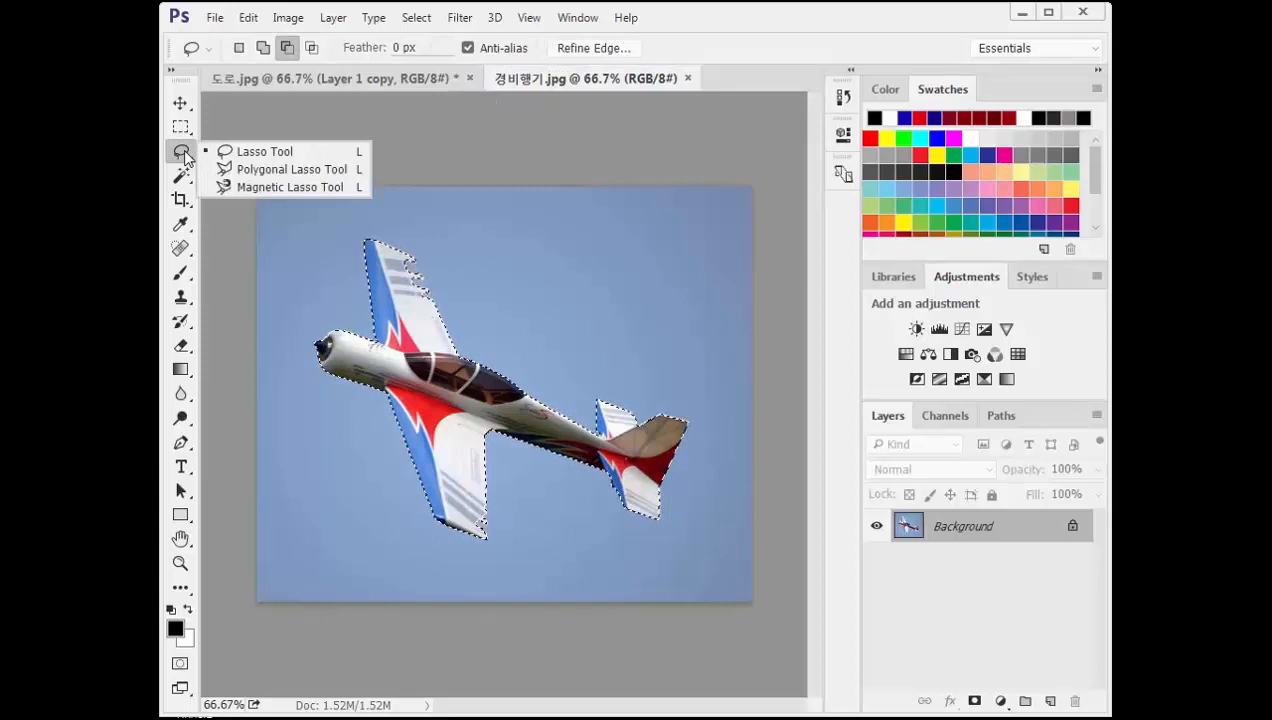
click(250, 170)
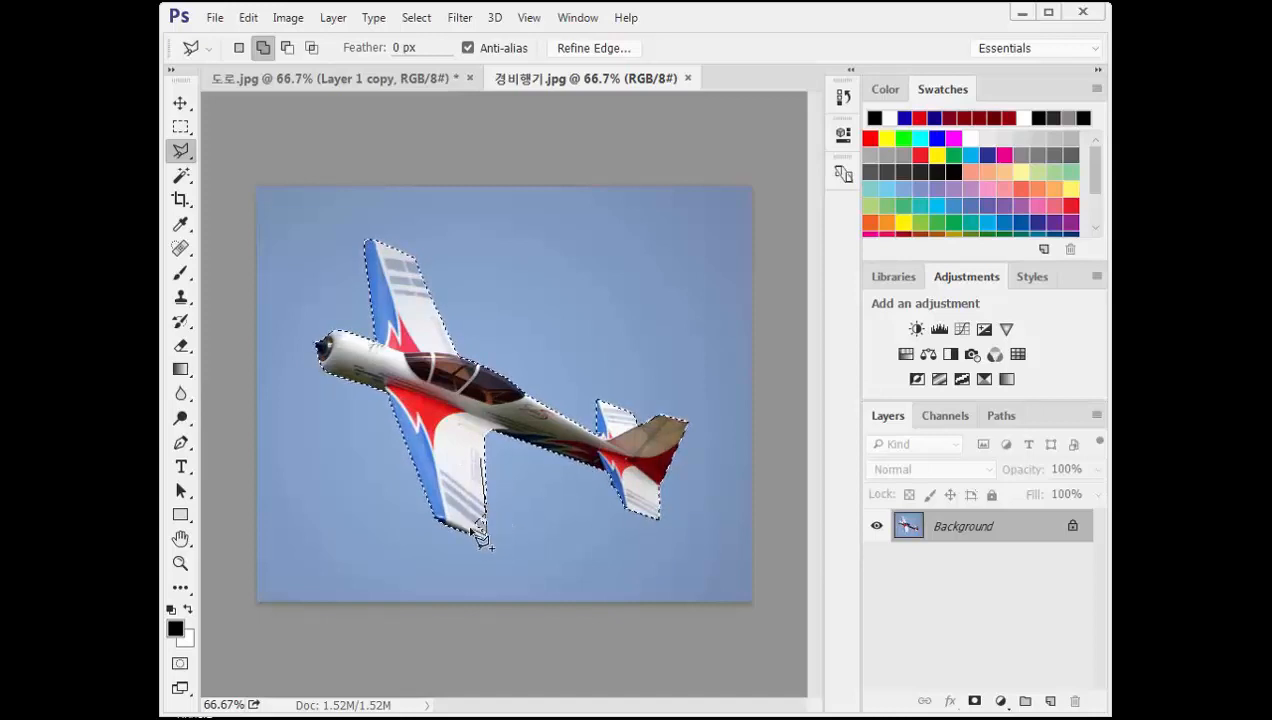
click(467, 486)
click(480, 458)
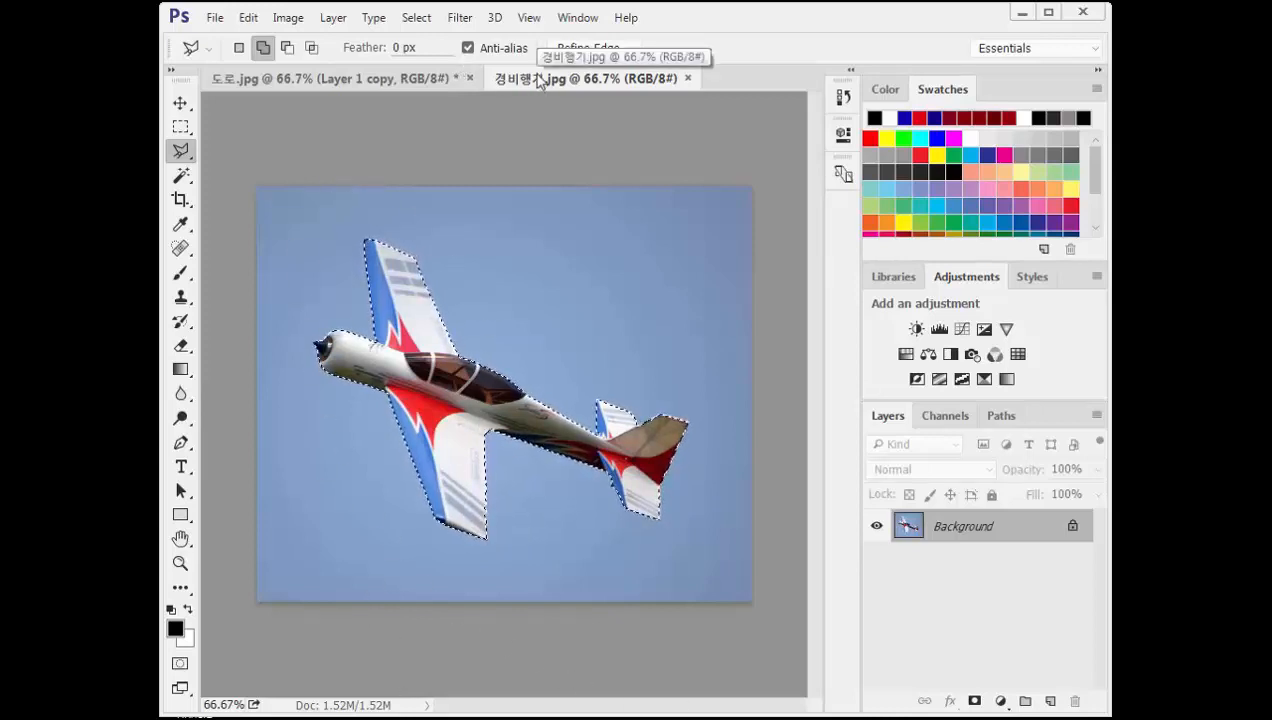
- Copy the selected airplane into the 도로.jpg road photo from a floating window, and close the airplane image
drag(537, 80, 602, 108)
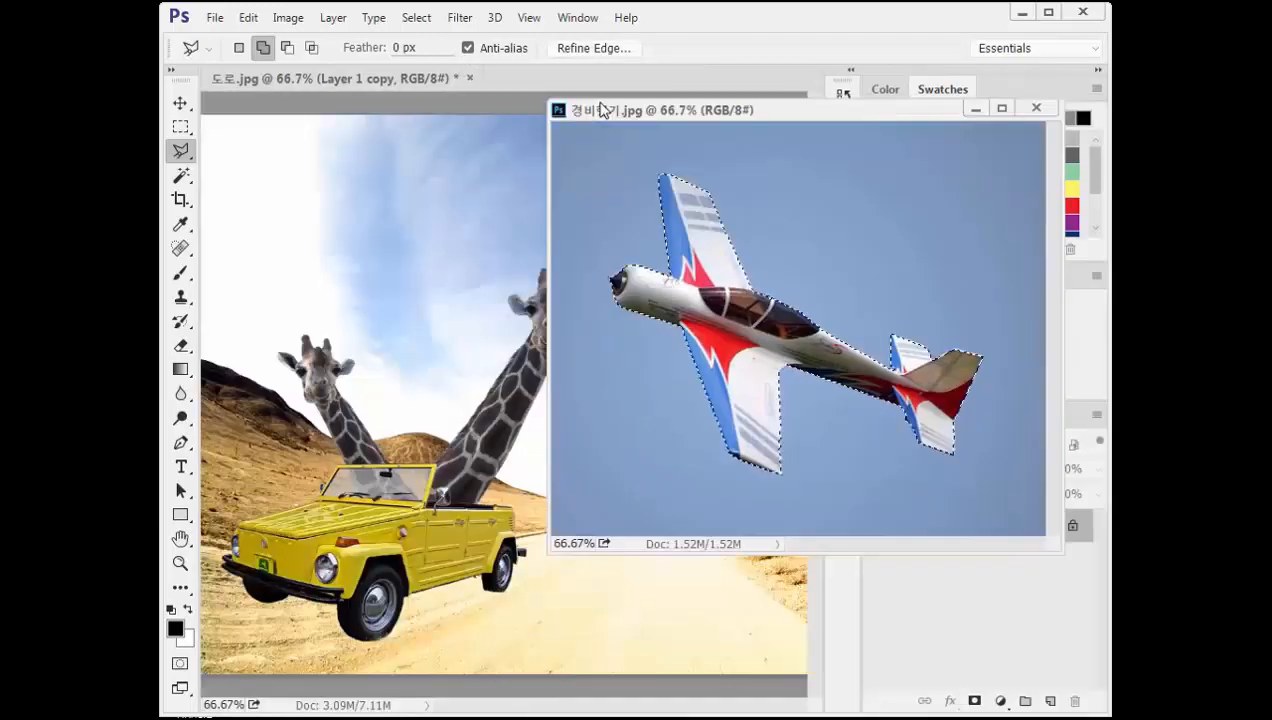
click(180, 103)
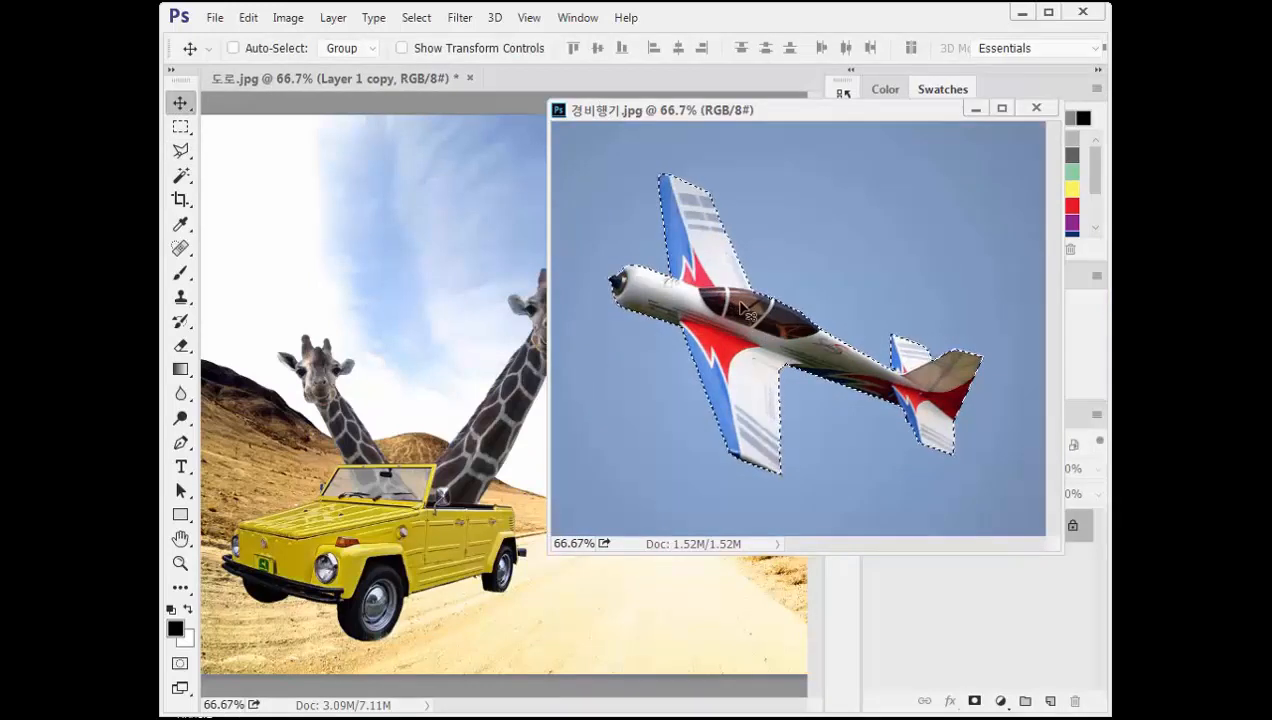
drag(745, 313, 469, 316)
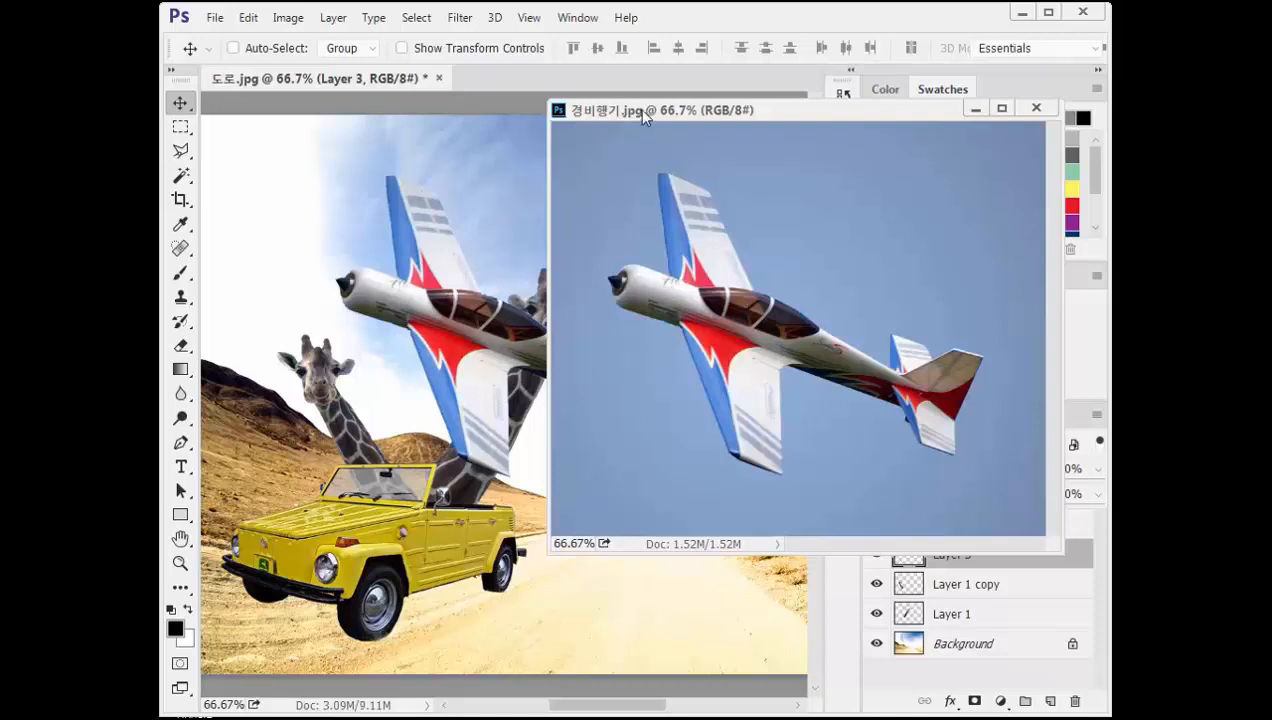
click(1036, 110)
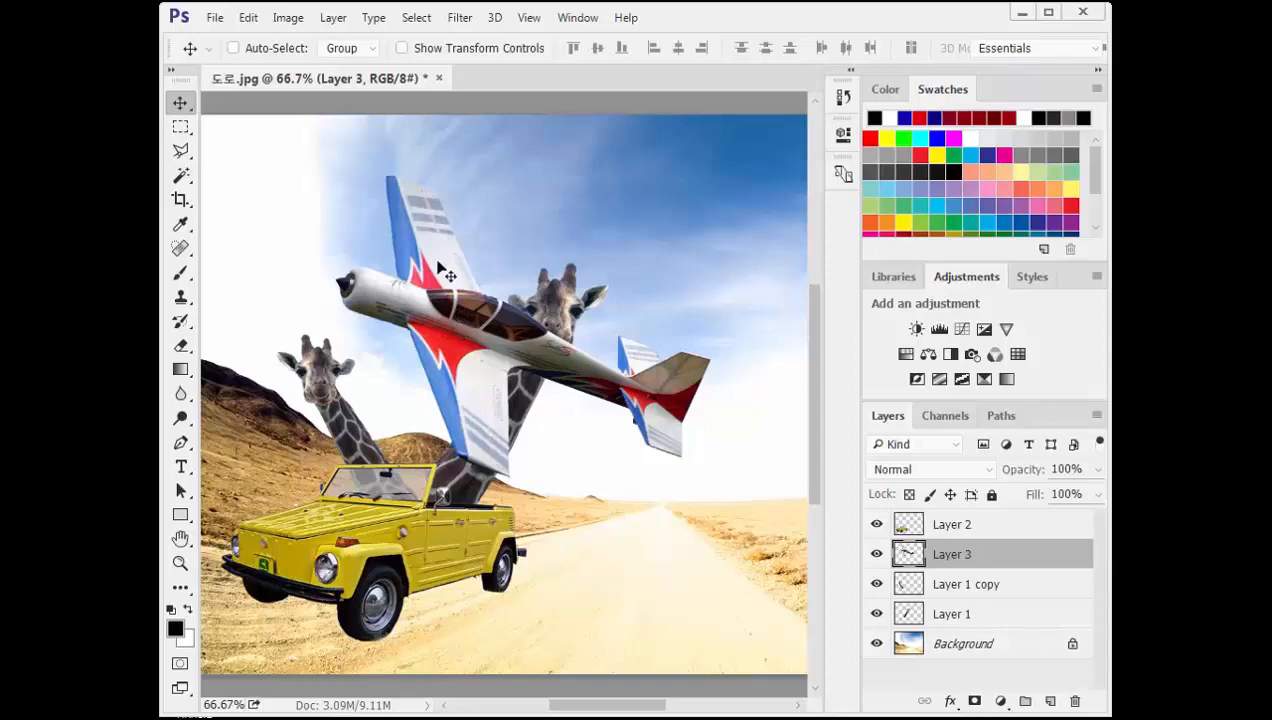
- Scale the airplane on Layer 3 to about 66%, place it in the upper-right corner of the sky, and apply the transform
click(274, 49)
key(ctrl+t)
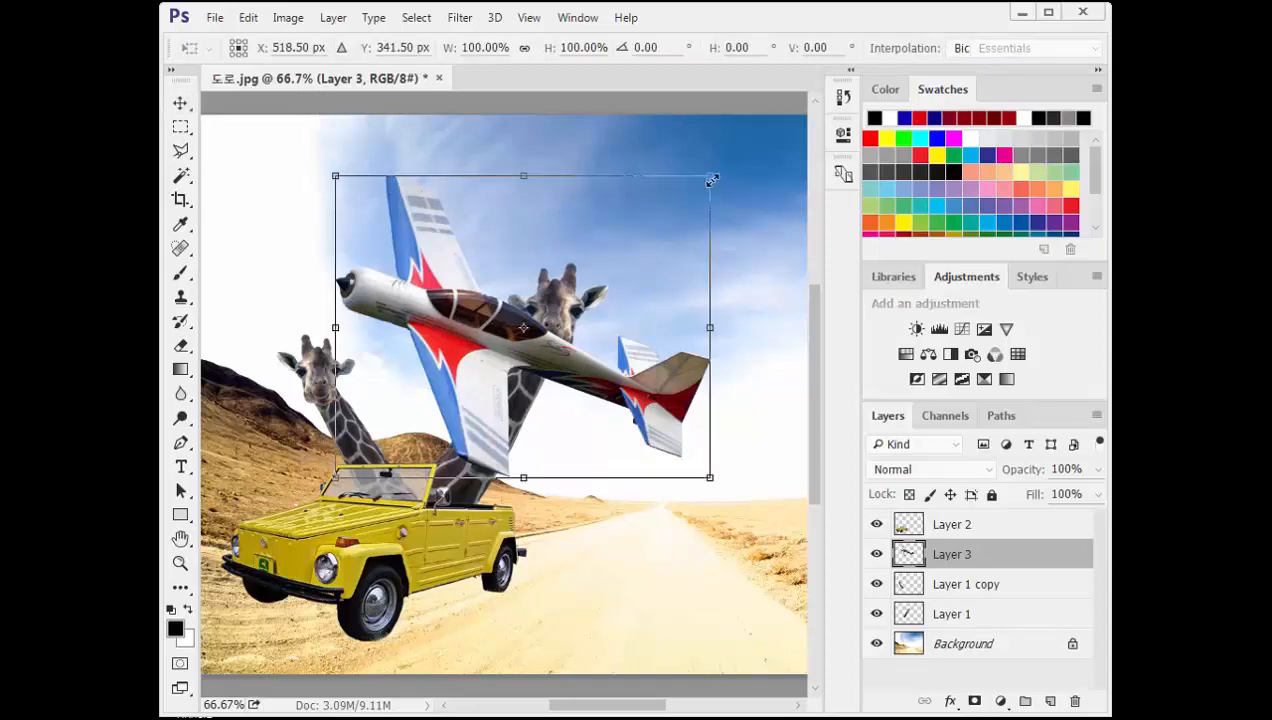
drag(711, 180, 595, 293)
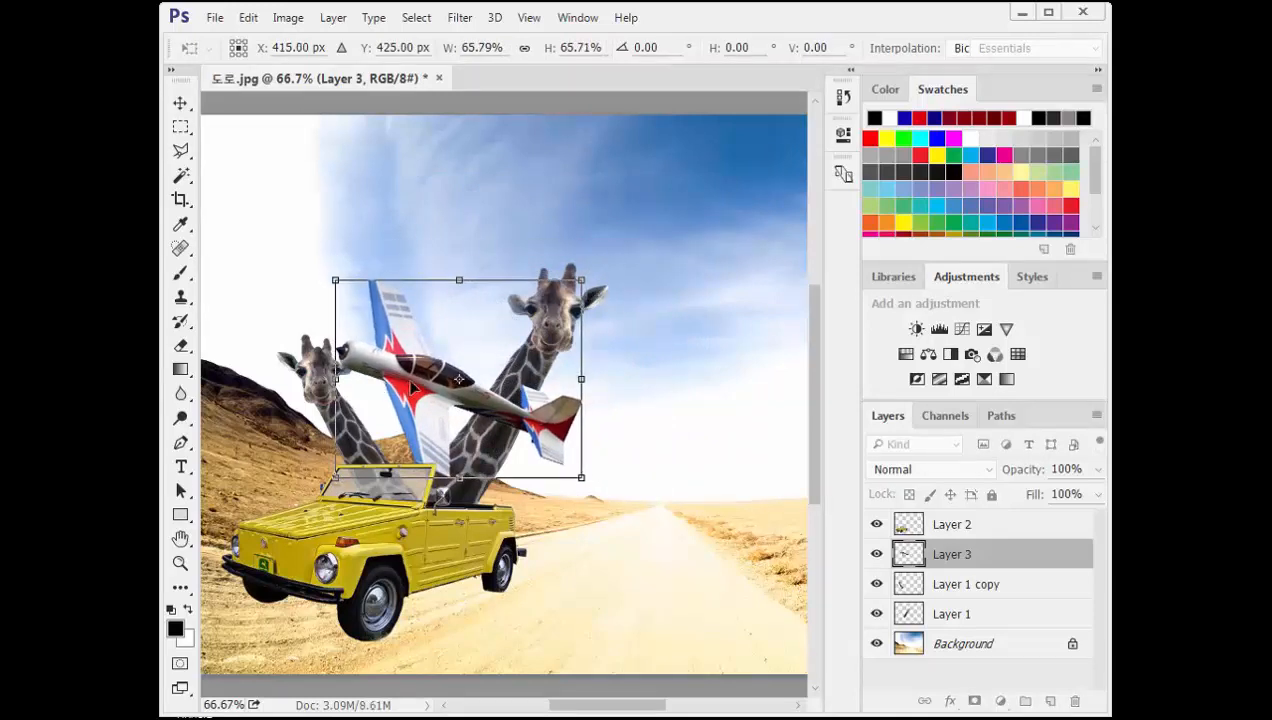
drag(458, 379, 708, 215)
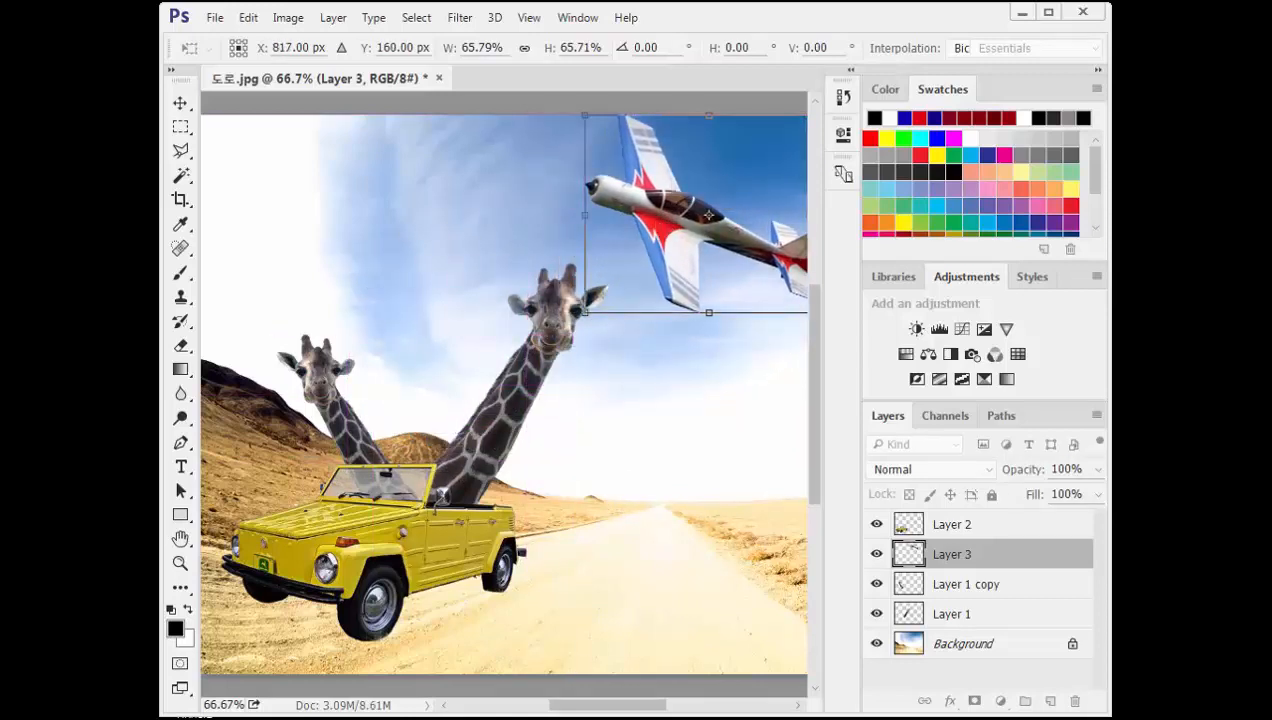
drag(620, 710, 650, 712)
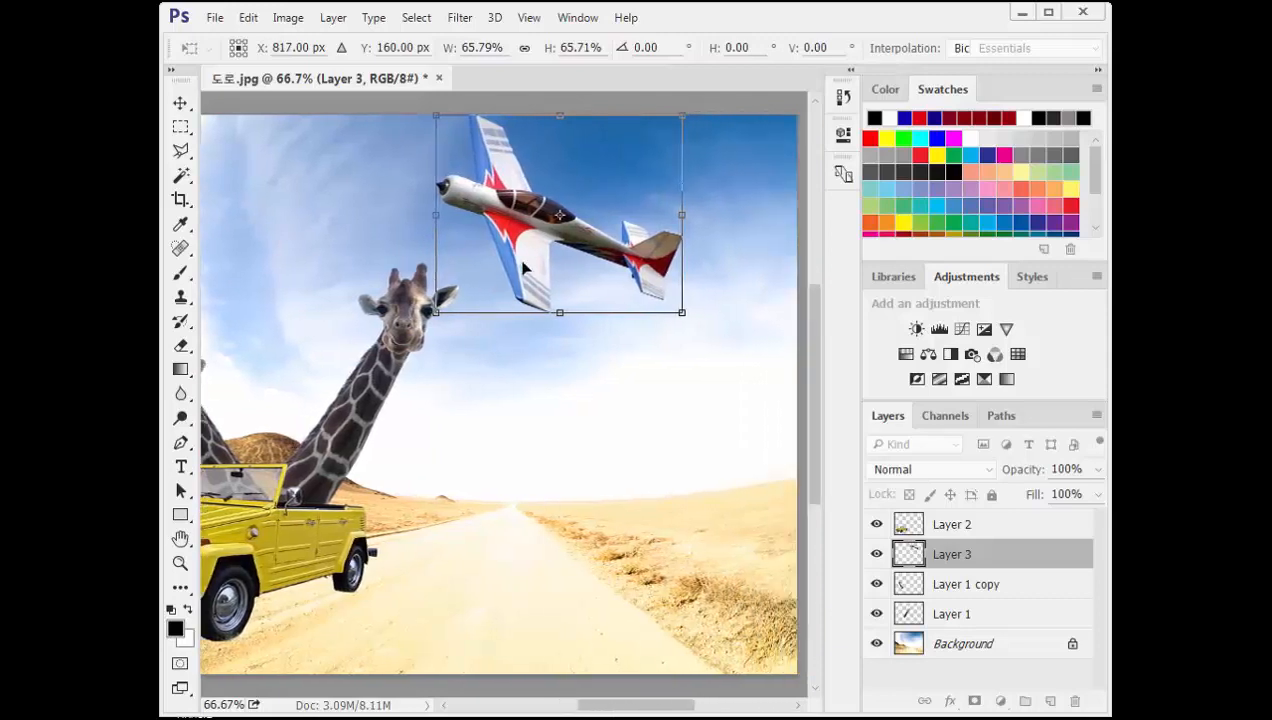
drag(521, 268, 636, 272)
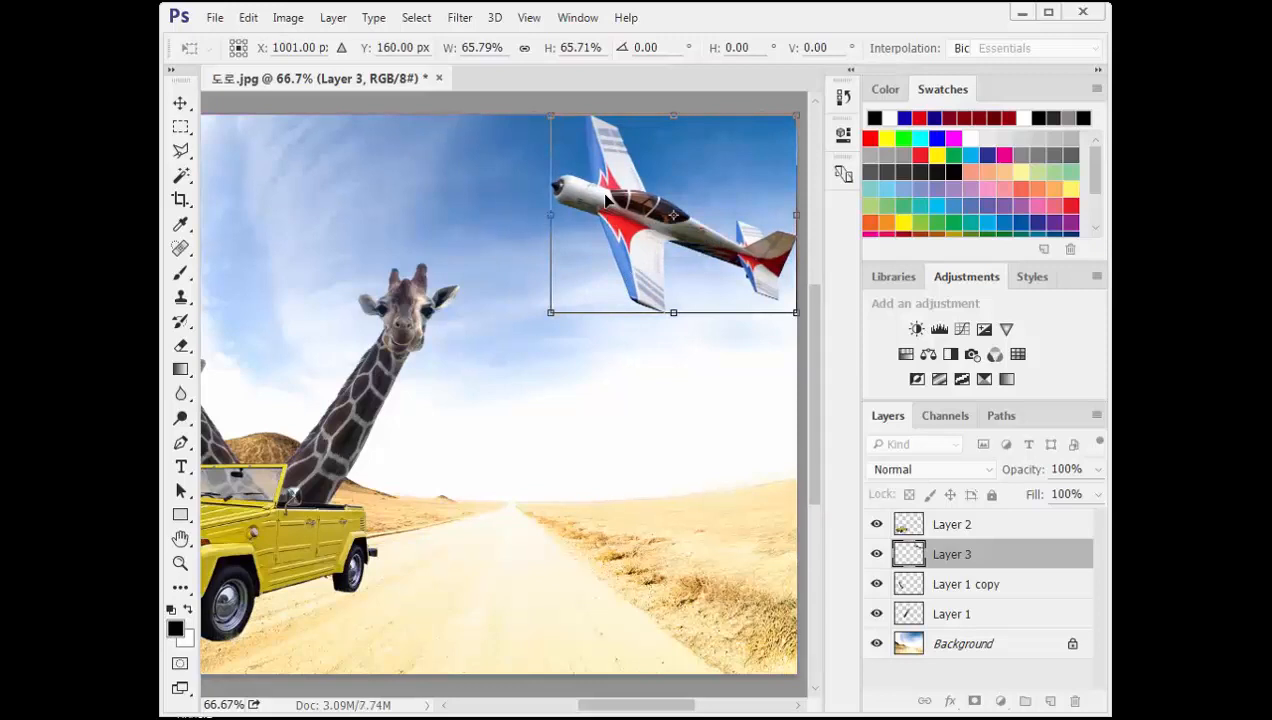
key(Return)
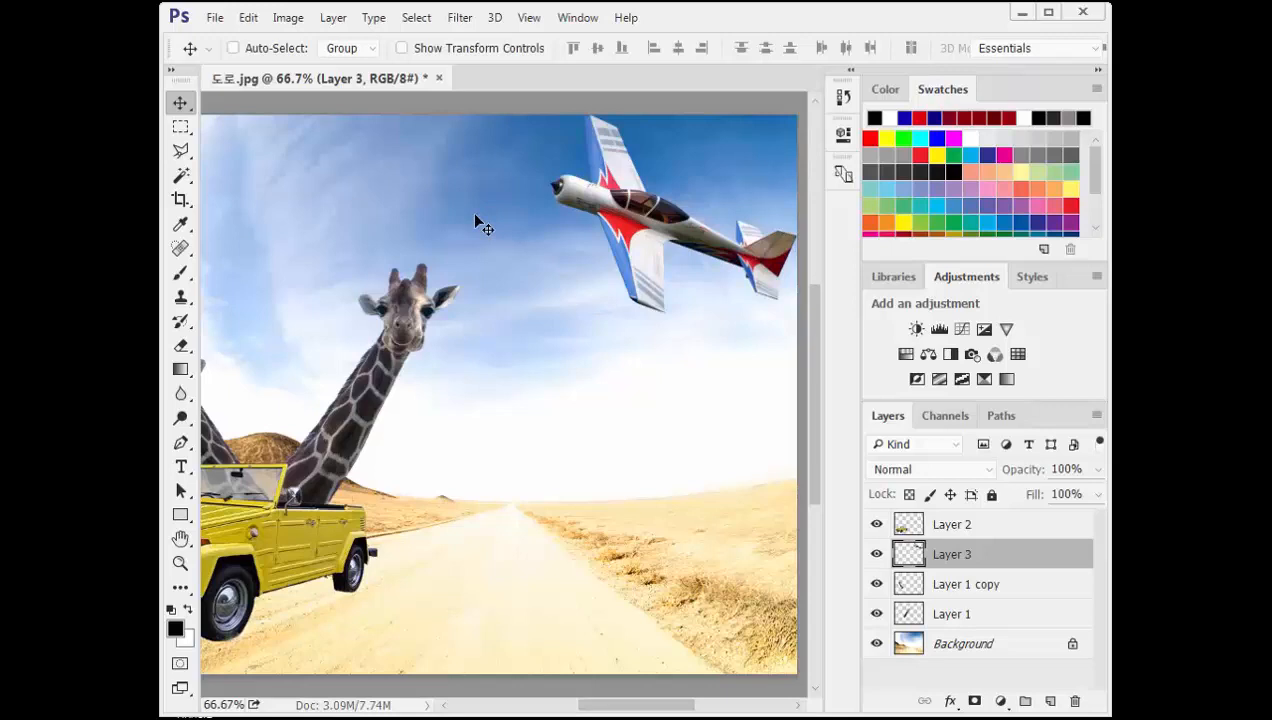
- Open 코끼리.jpg and select the larger elephant's head, ear and trunk by tracing them with the Magnetic Lasso
key(ctrl+o)
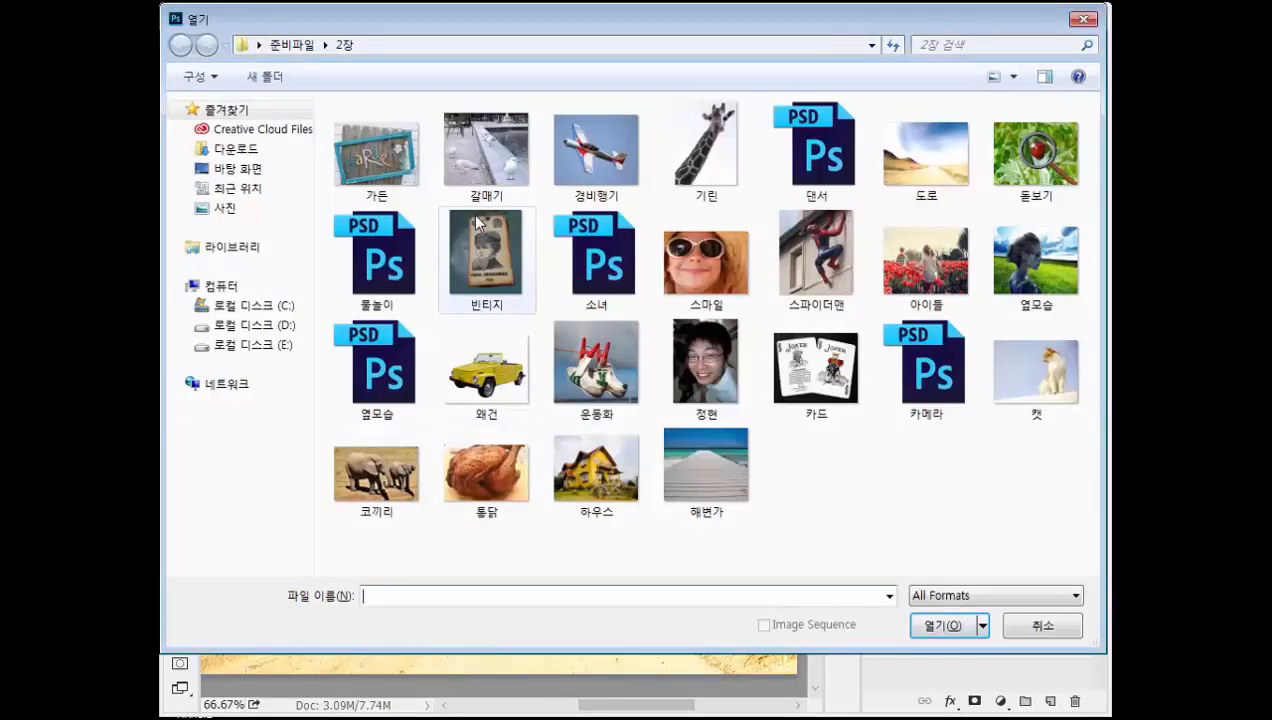
double_click(387, 482)
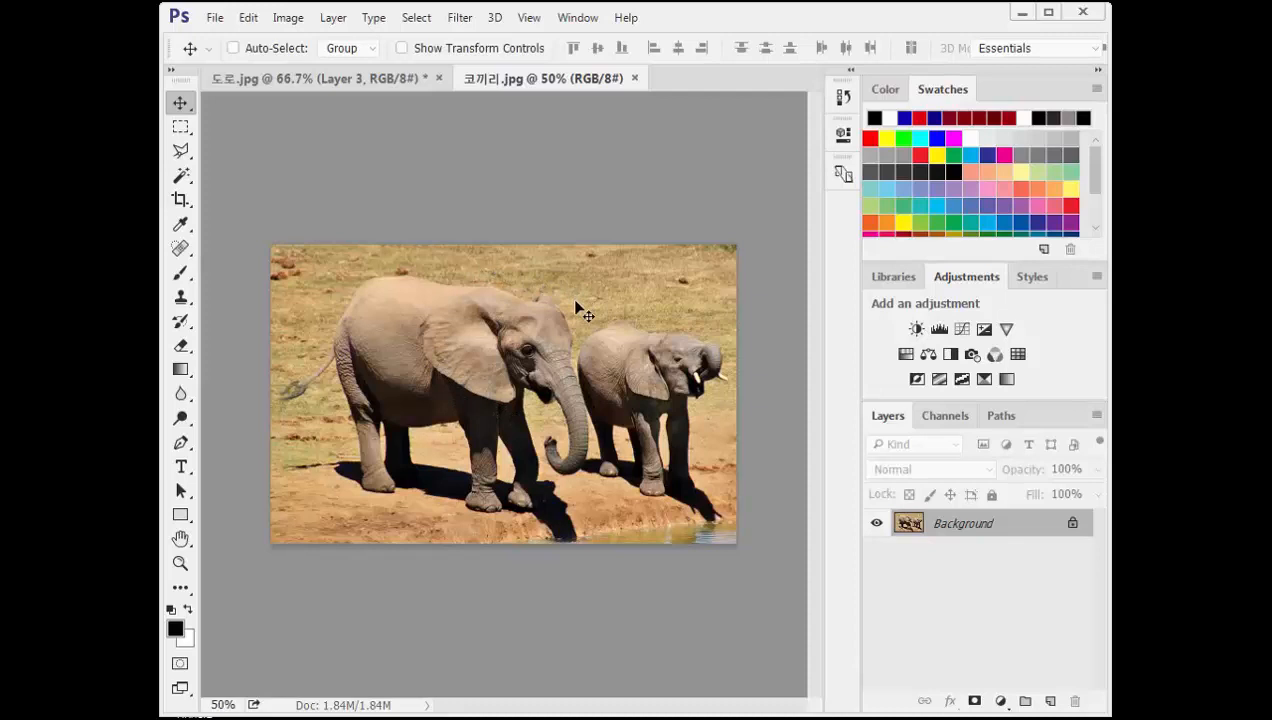
click(180, 565)
click(550, 348)
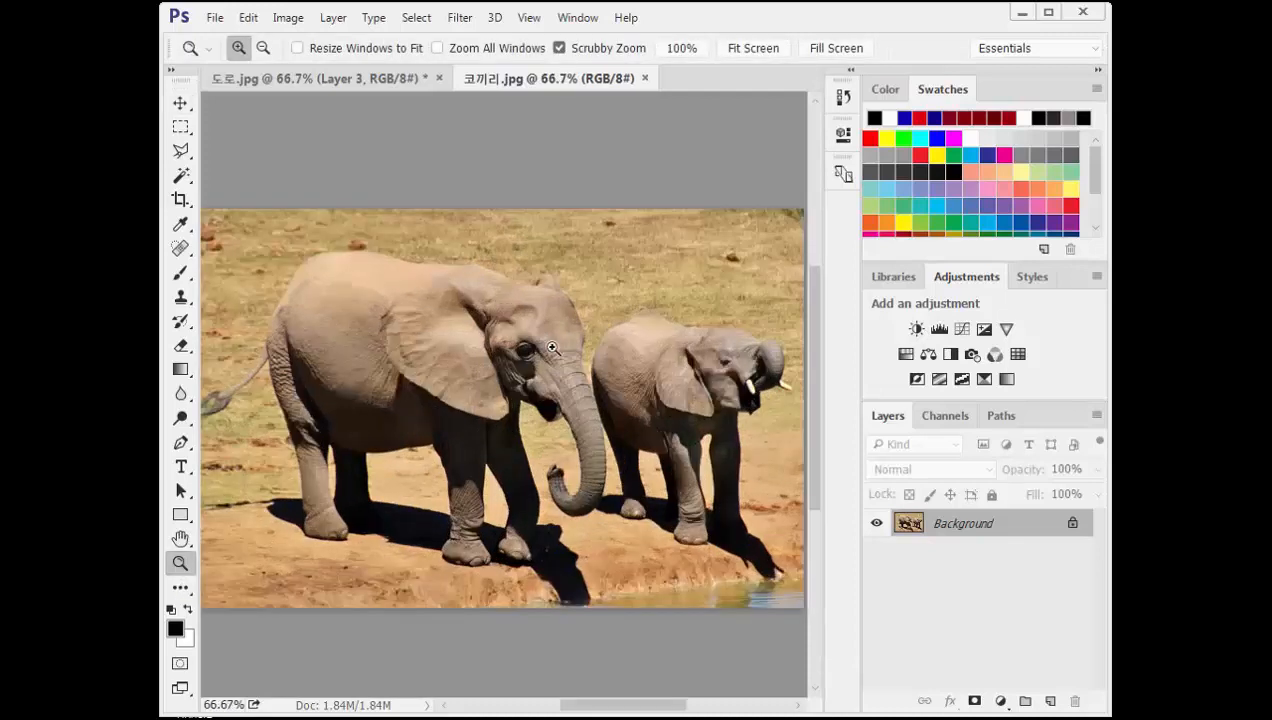
click(532, 331)
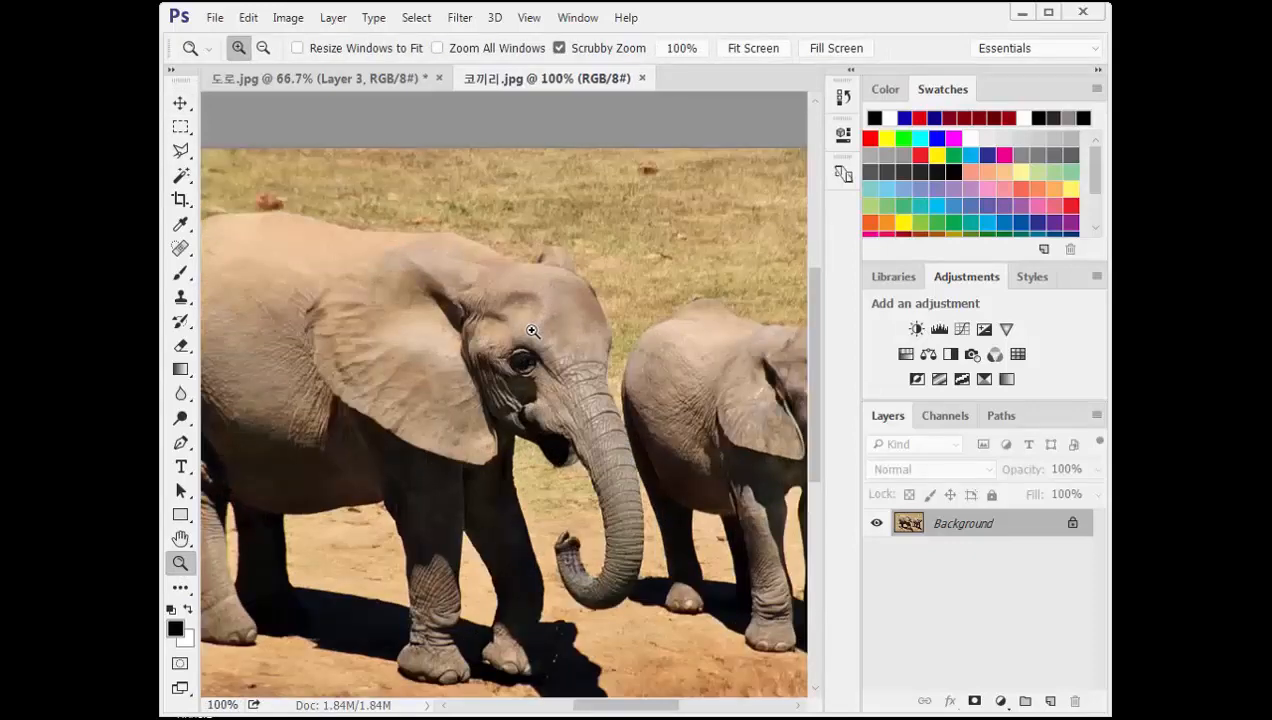
click(532, 331)
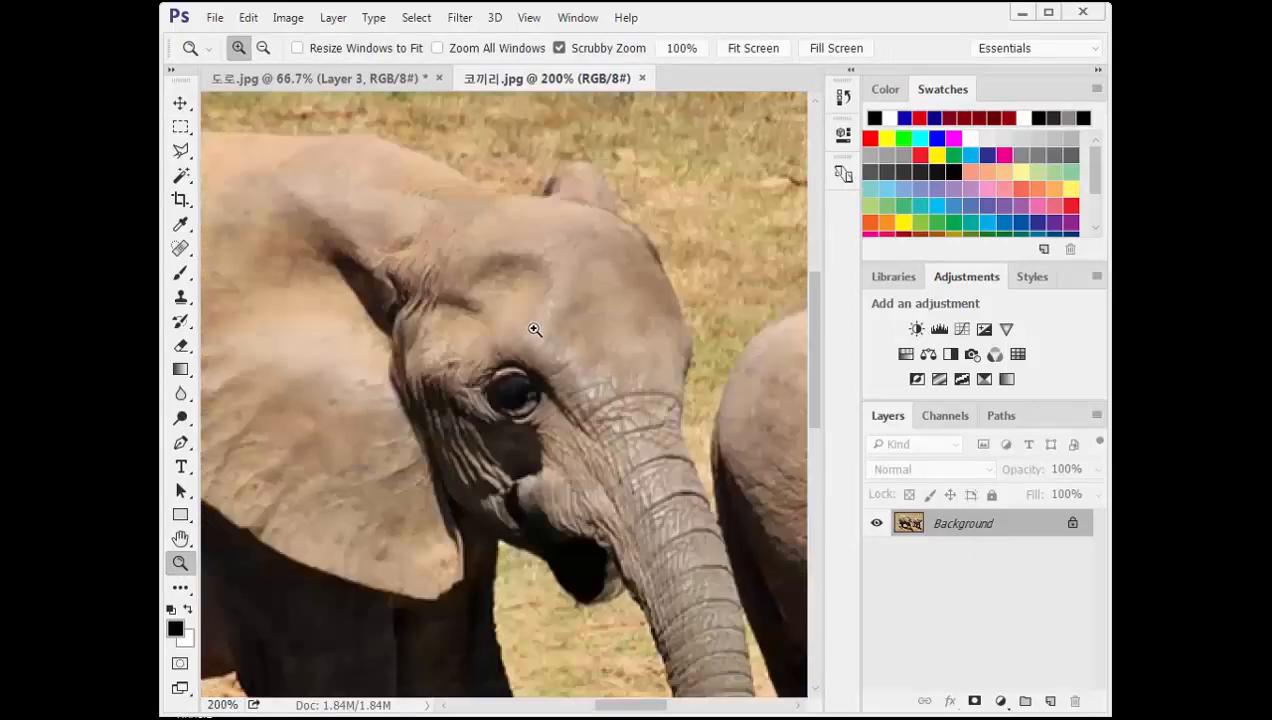
click(263, 48)
click(536, 339)
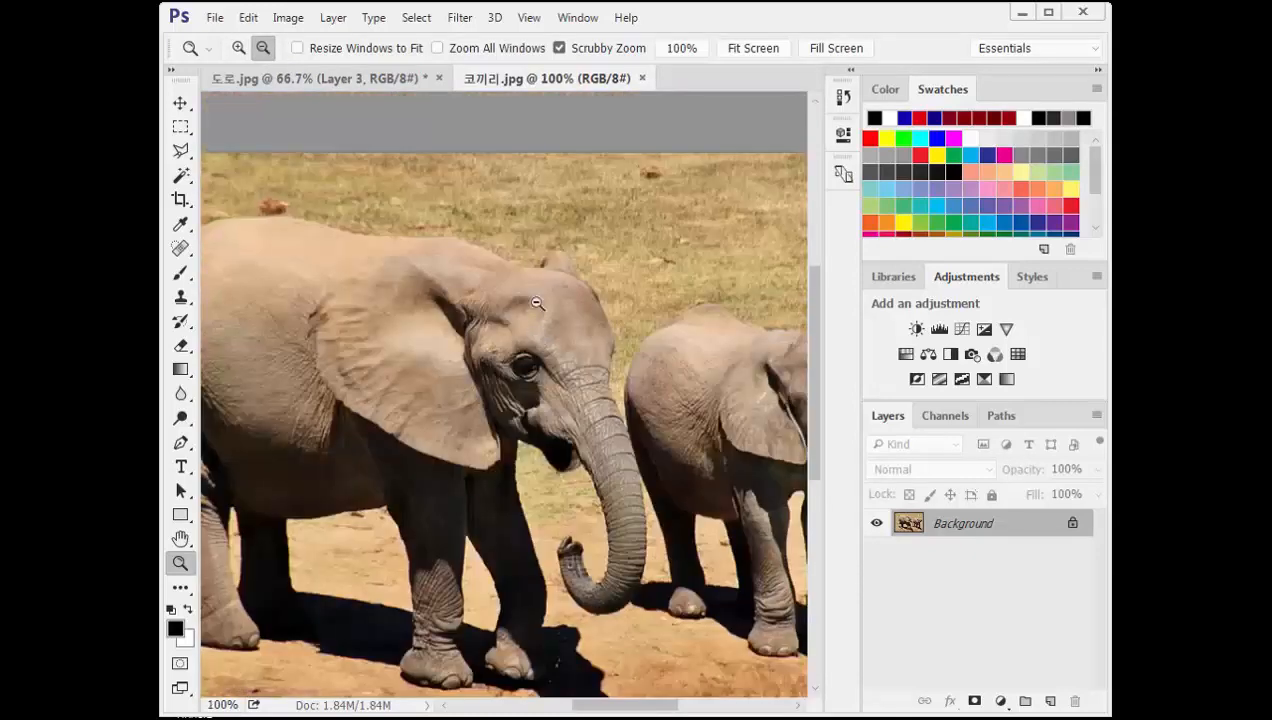
click(181, 152)
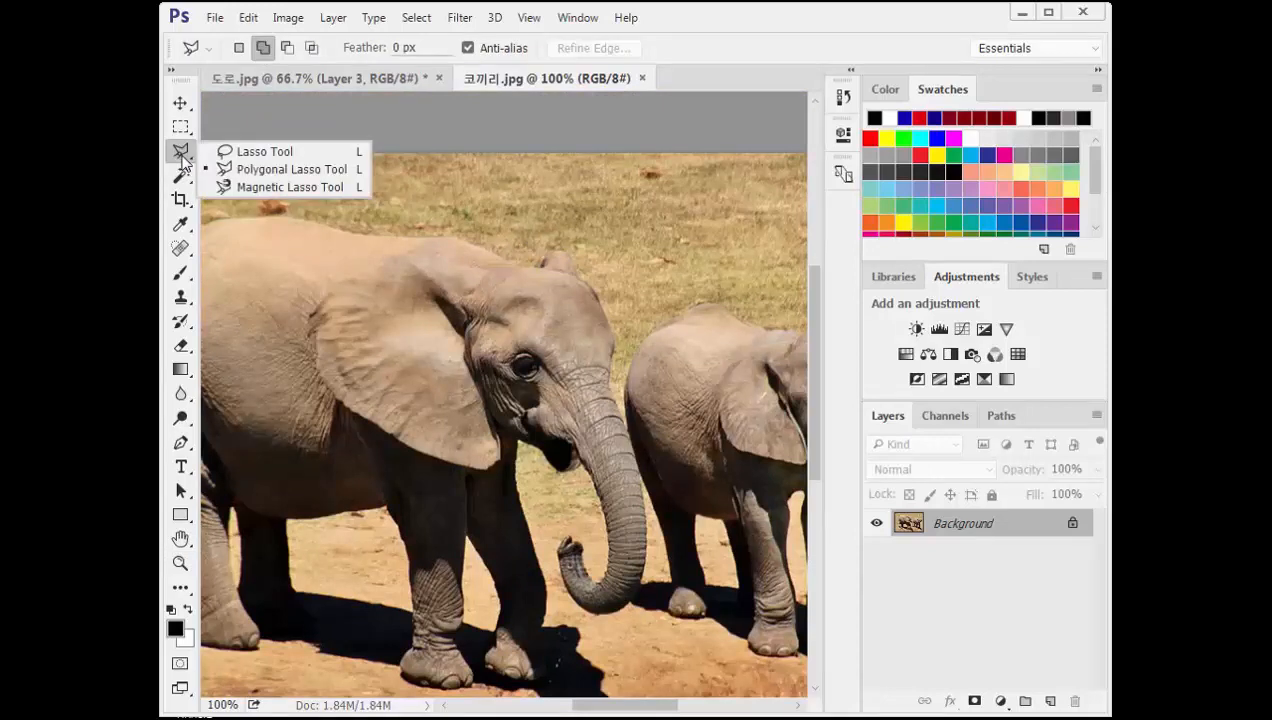
click(278, 188)
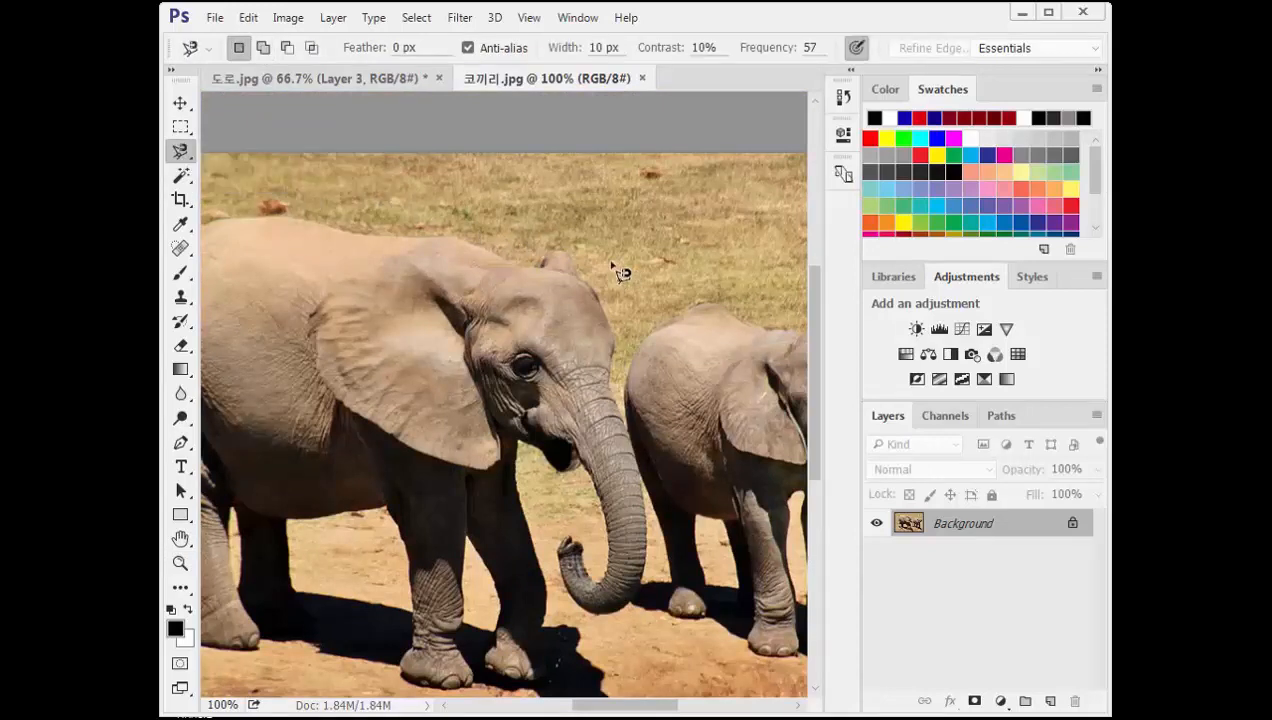
click(514, 262)
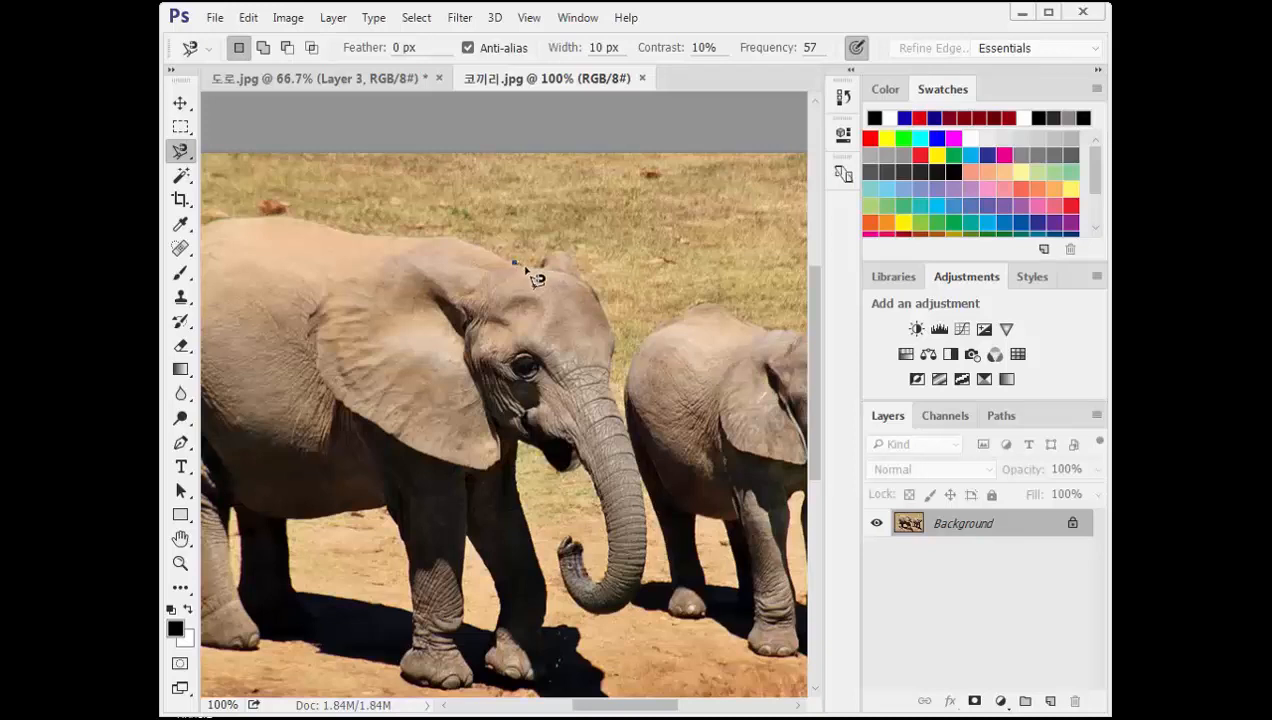
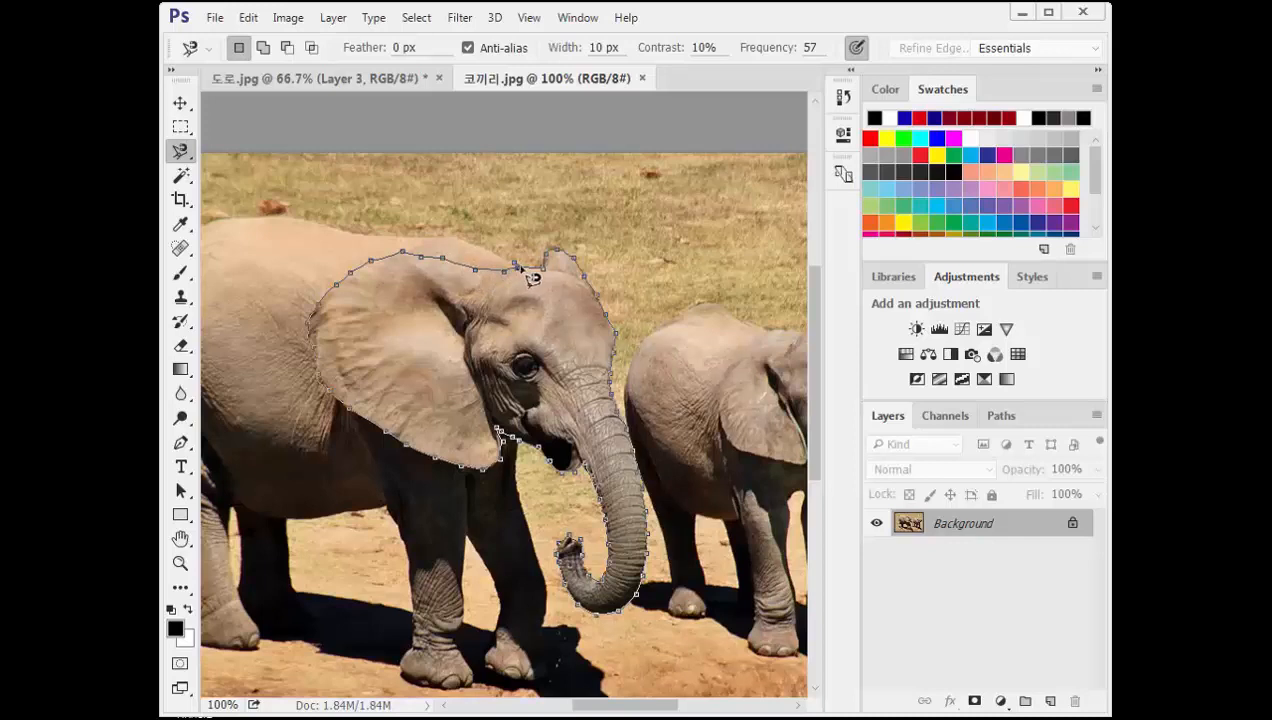
click(530, 276)
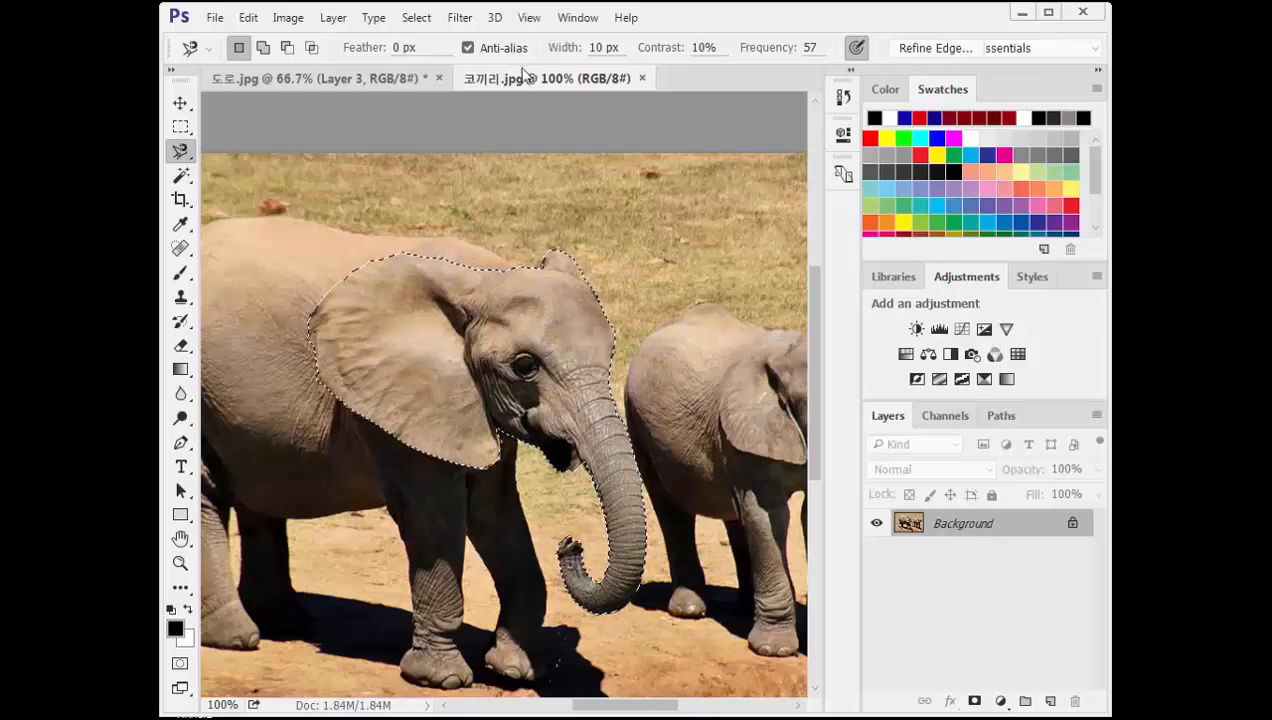
- Copy the selected elephant head into the 도로.jpg road photo from a floating window, and close the elephant image
drag(520, 79, 569, 118)
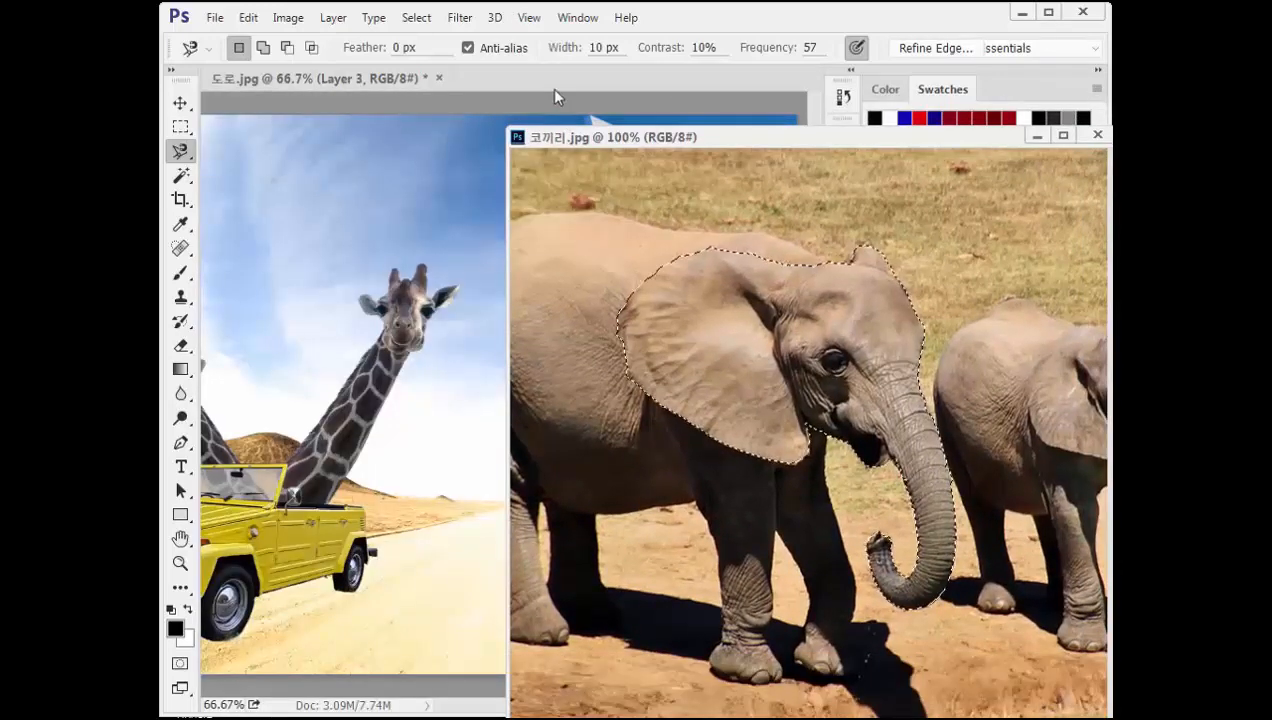
click(182, 104)
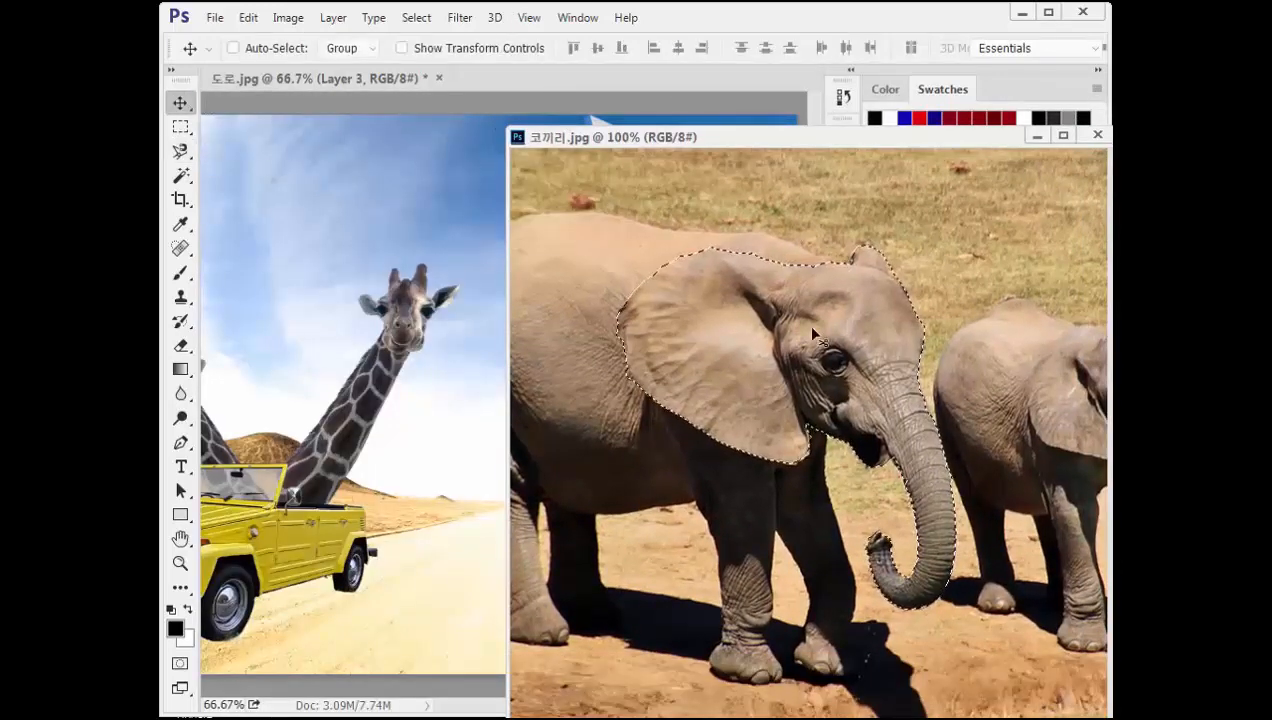
drag(731, 331, 436, 273)
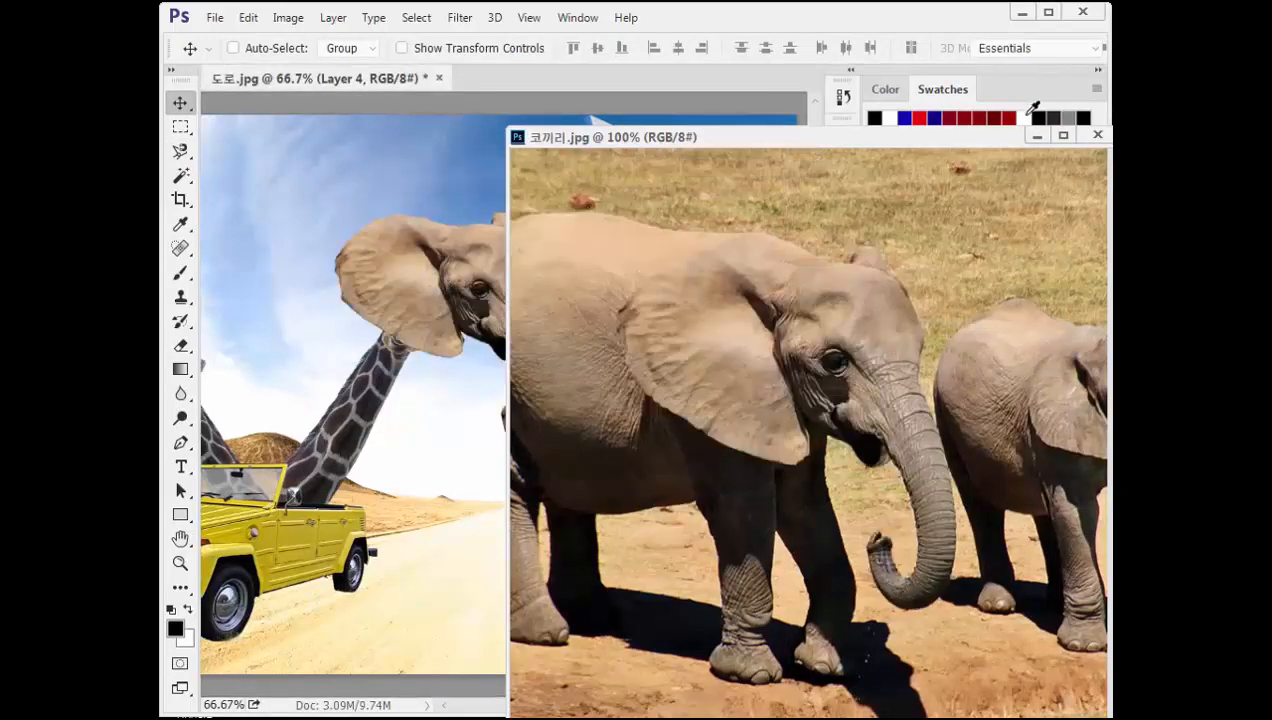
click(1097, 135)
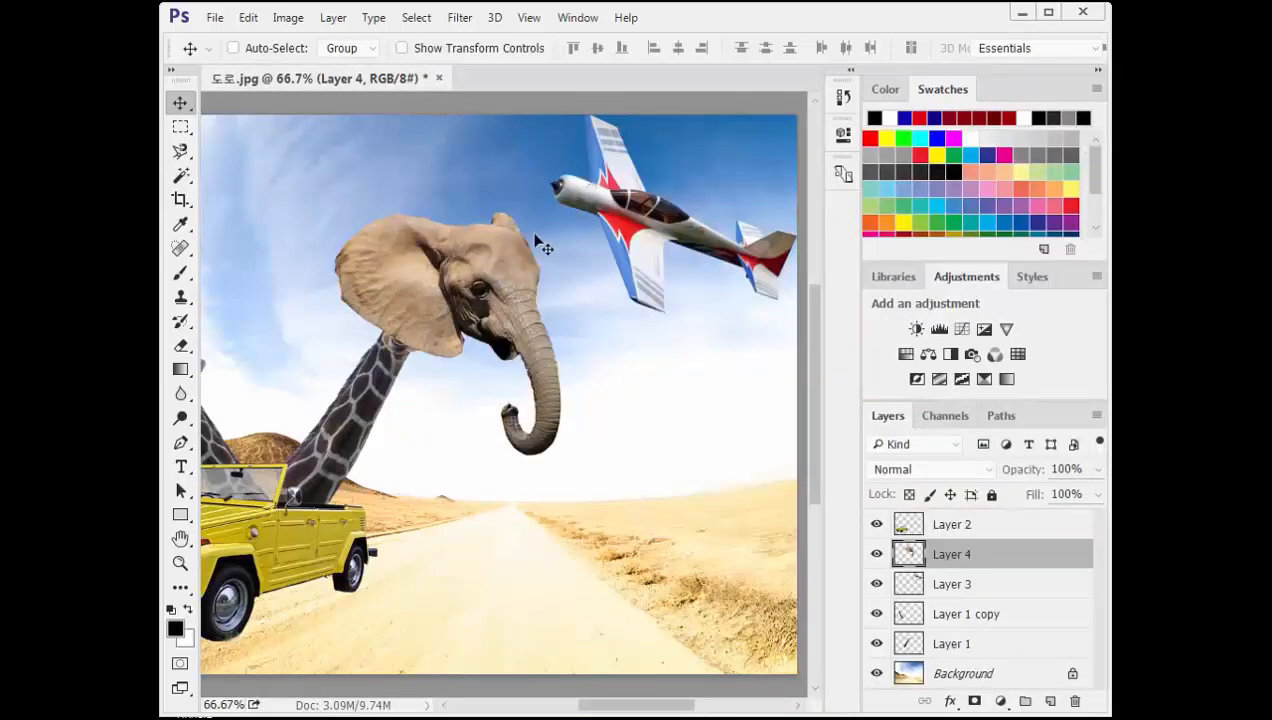
- Move the elephant head on Layer 4 over the airplane and flip it horizontally with a transform width of -100%
drag(487, 262, 649, 182)
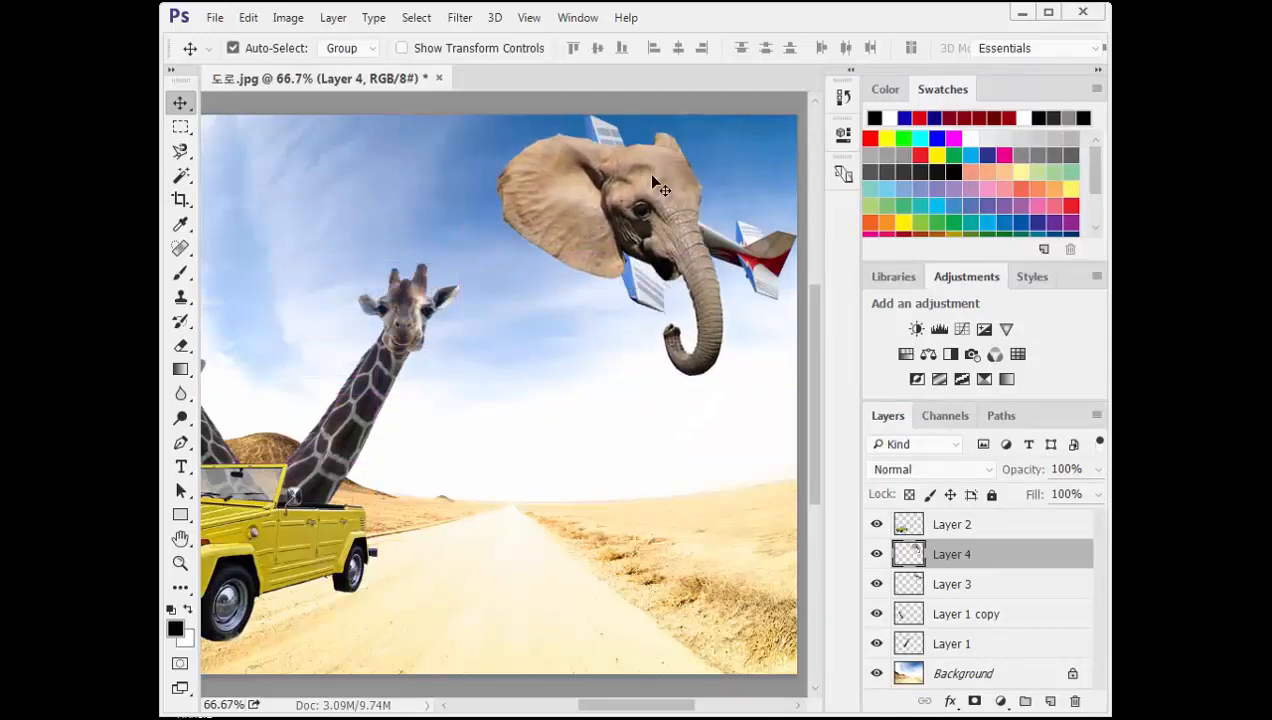
key(ctrl+t)
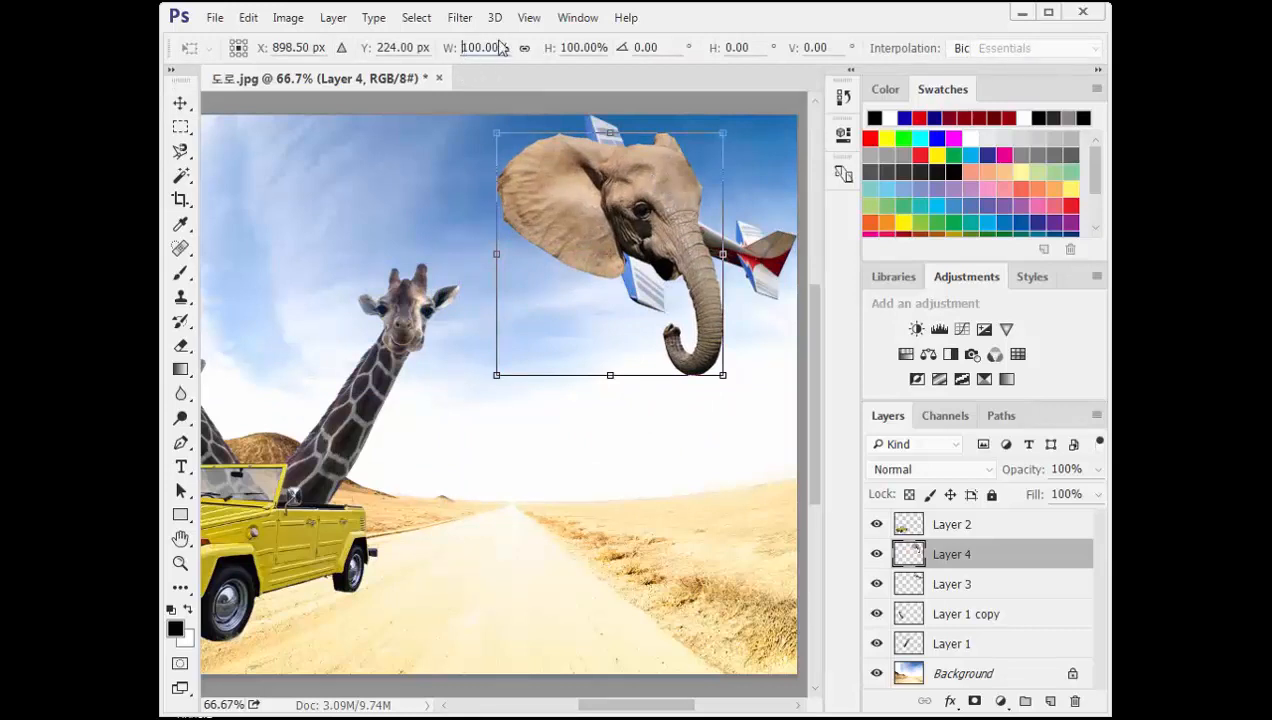
text(-)
key(Return)
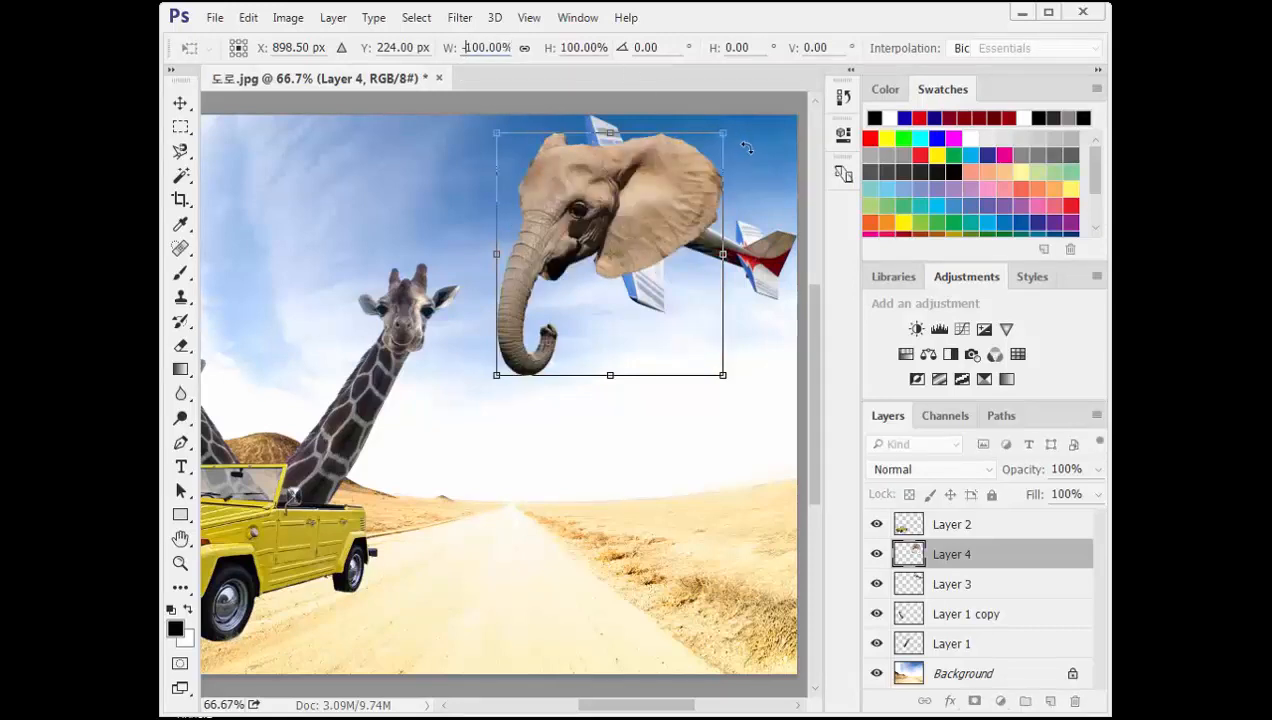
- Rotate the elephant head to about 21.88°, scale it proportionally to 70%, place it over the airplane's cockpit, and apply the transform
drag(745, 132, 770, 198)
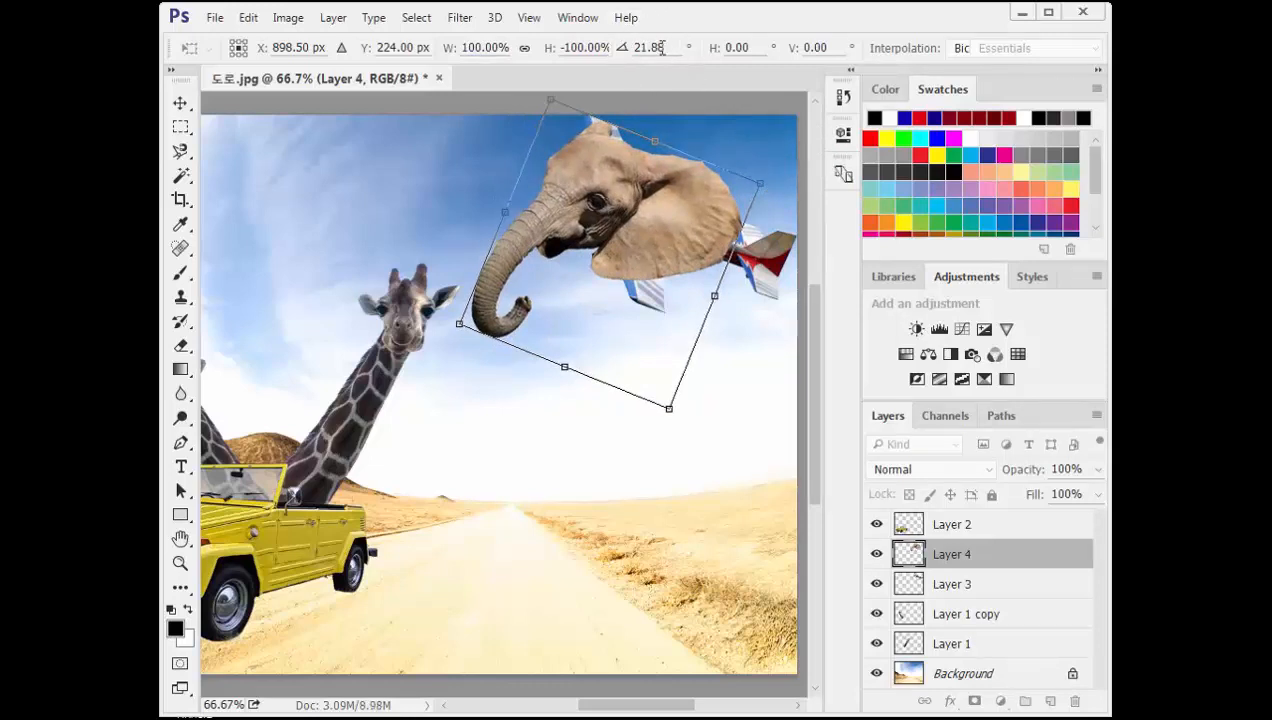
click(524, 49)
drag(564, 49, 579, 54)
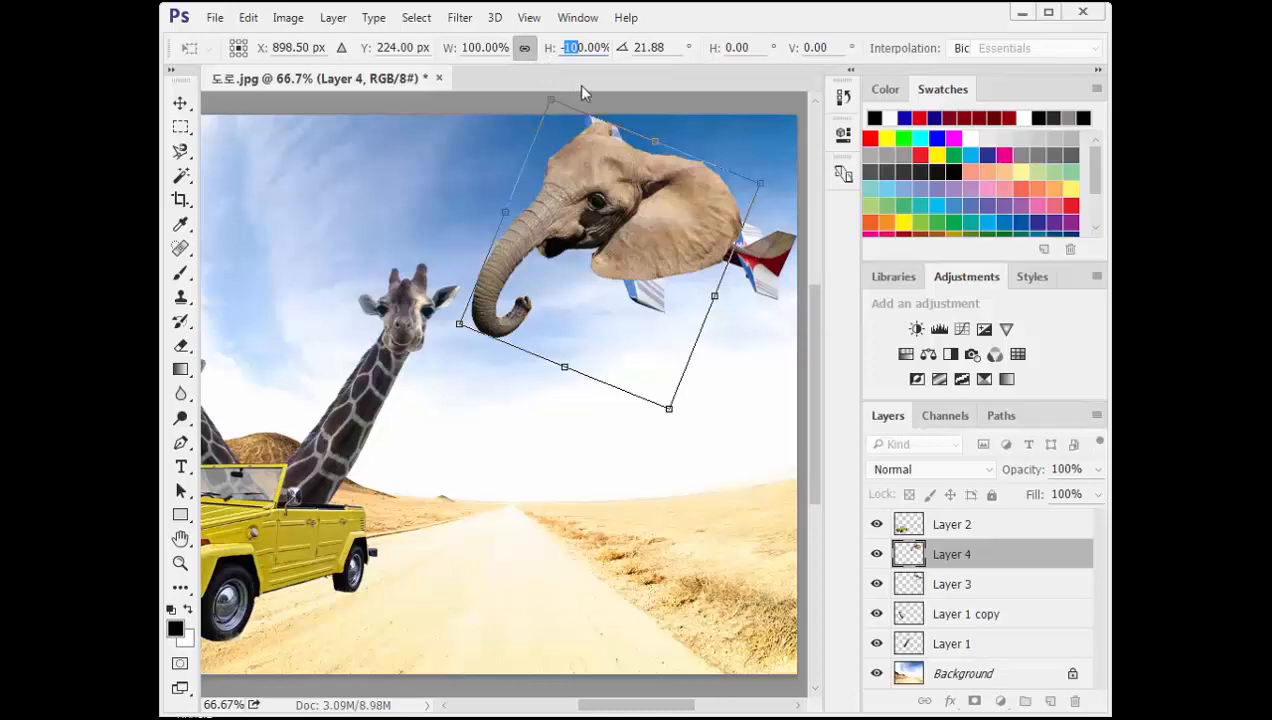
text(7)
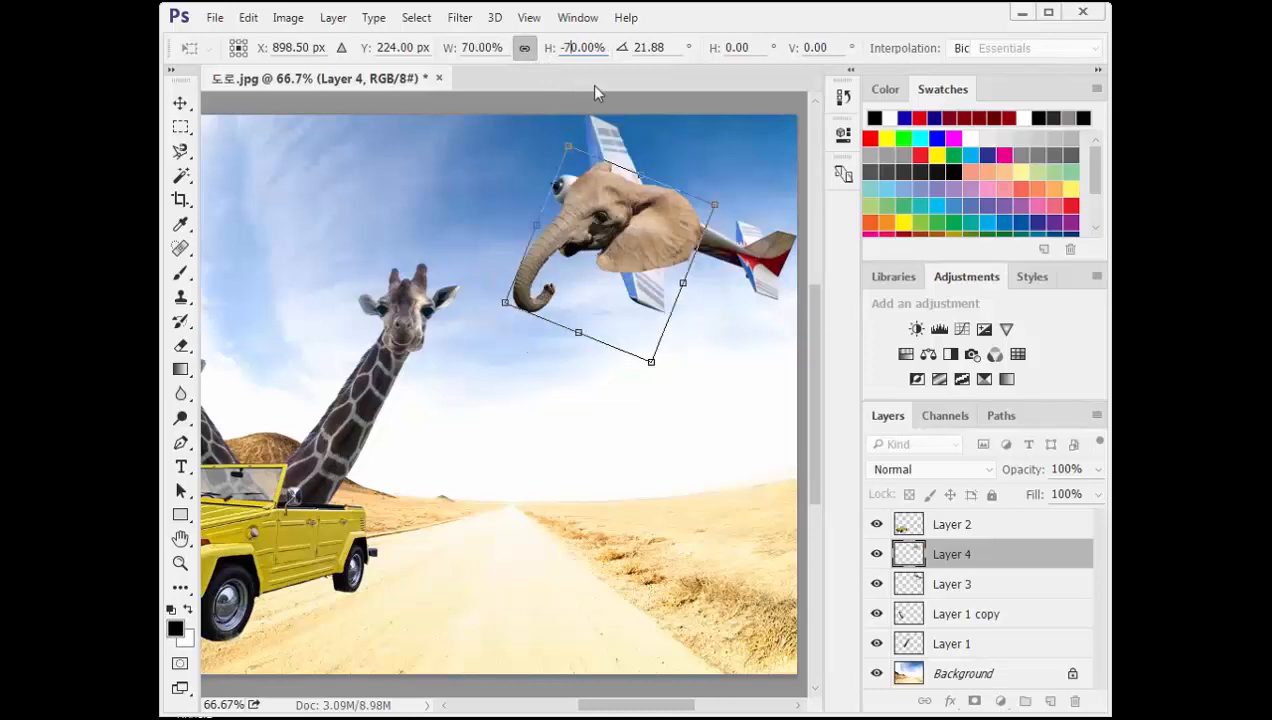
drag(638, 257, 687, 225)
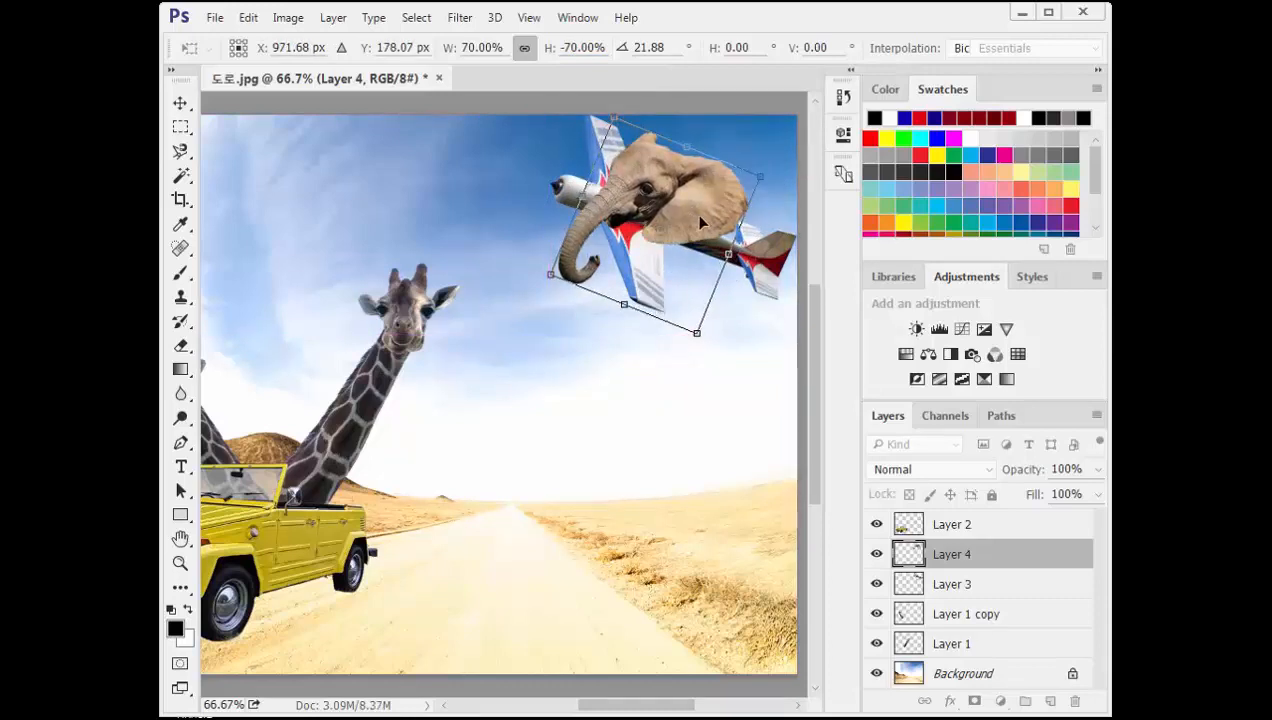
key(Return)
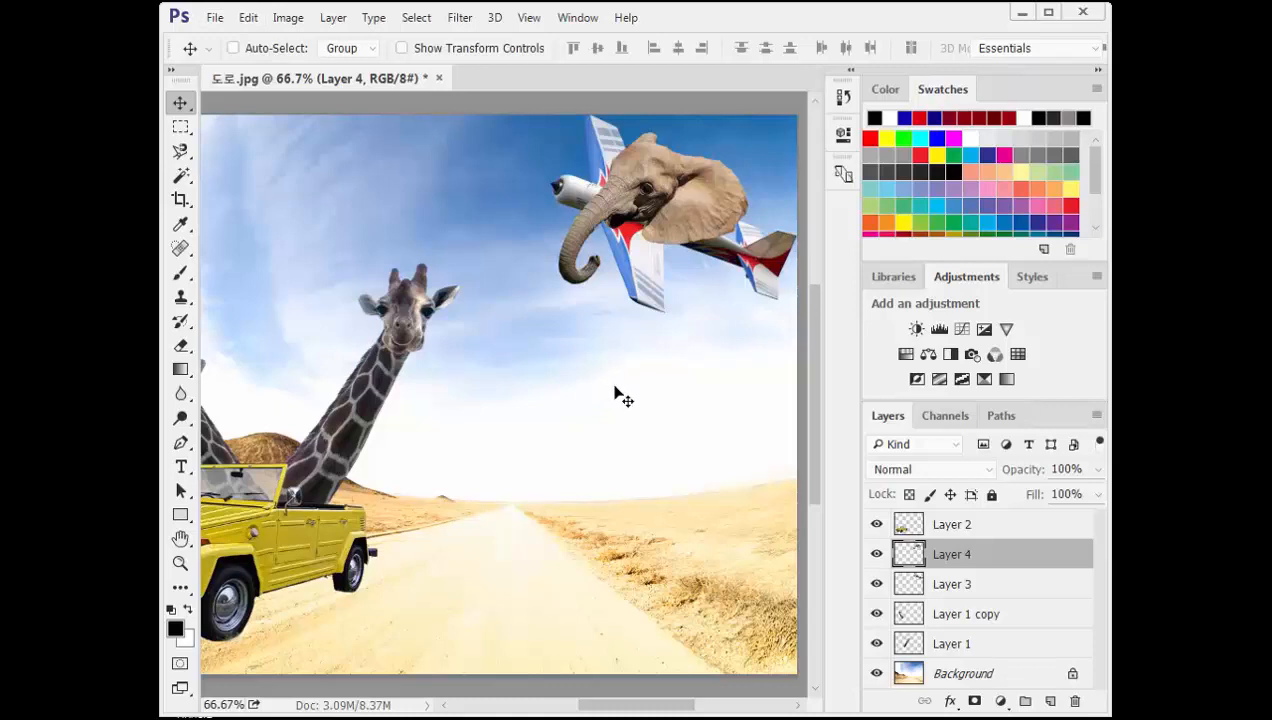
- Open 카메라.psd and check its channels for the saved 여자 selection
key(ctrl+o)
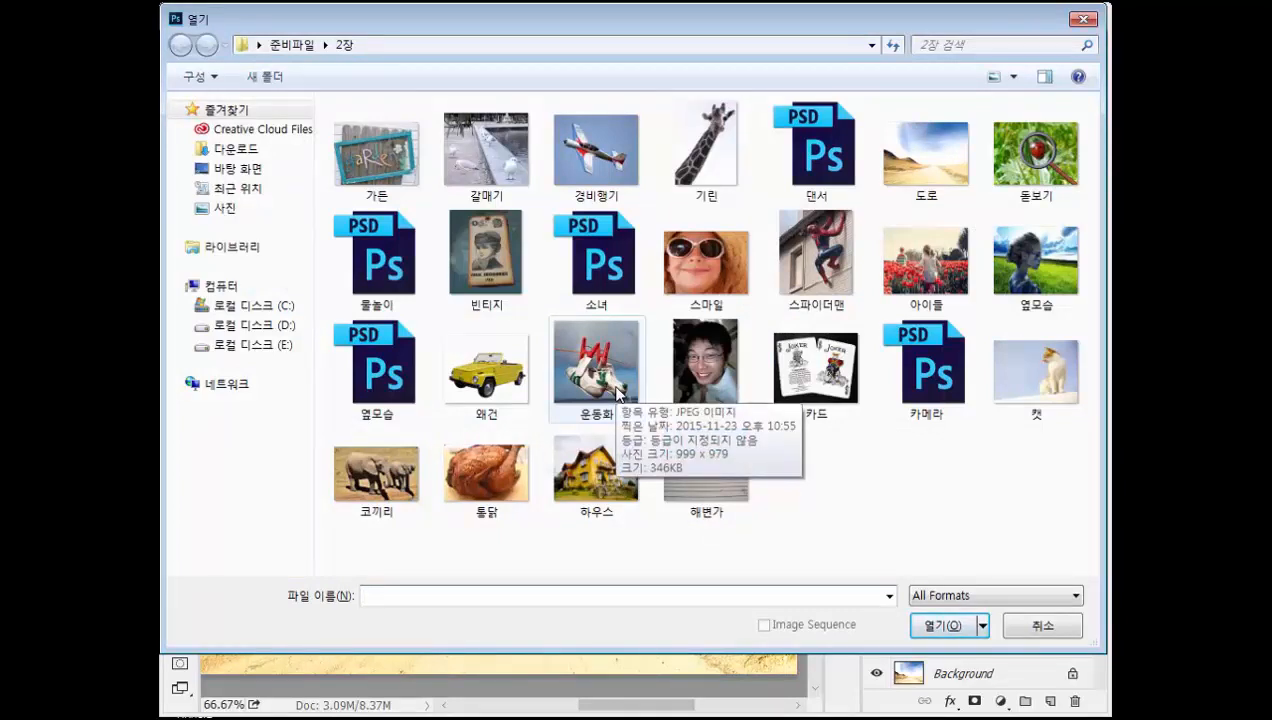
click(928, 377)
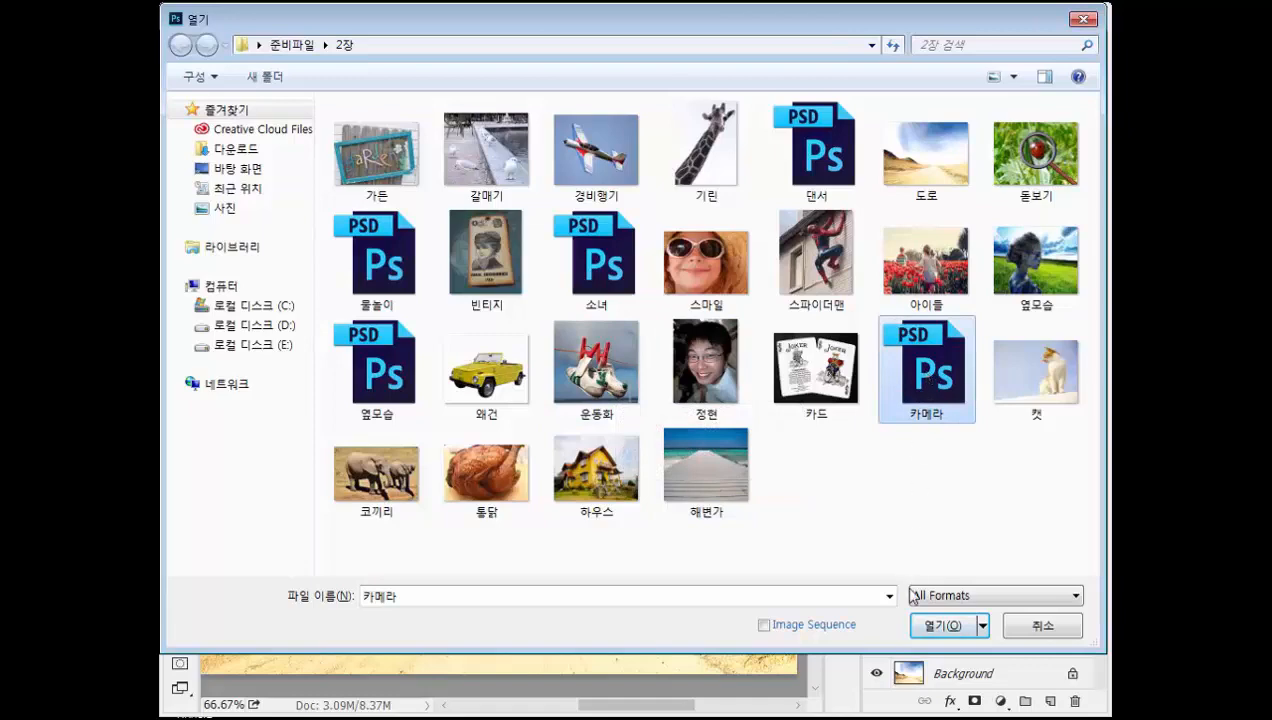
double_click(917, 388)
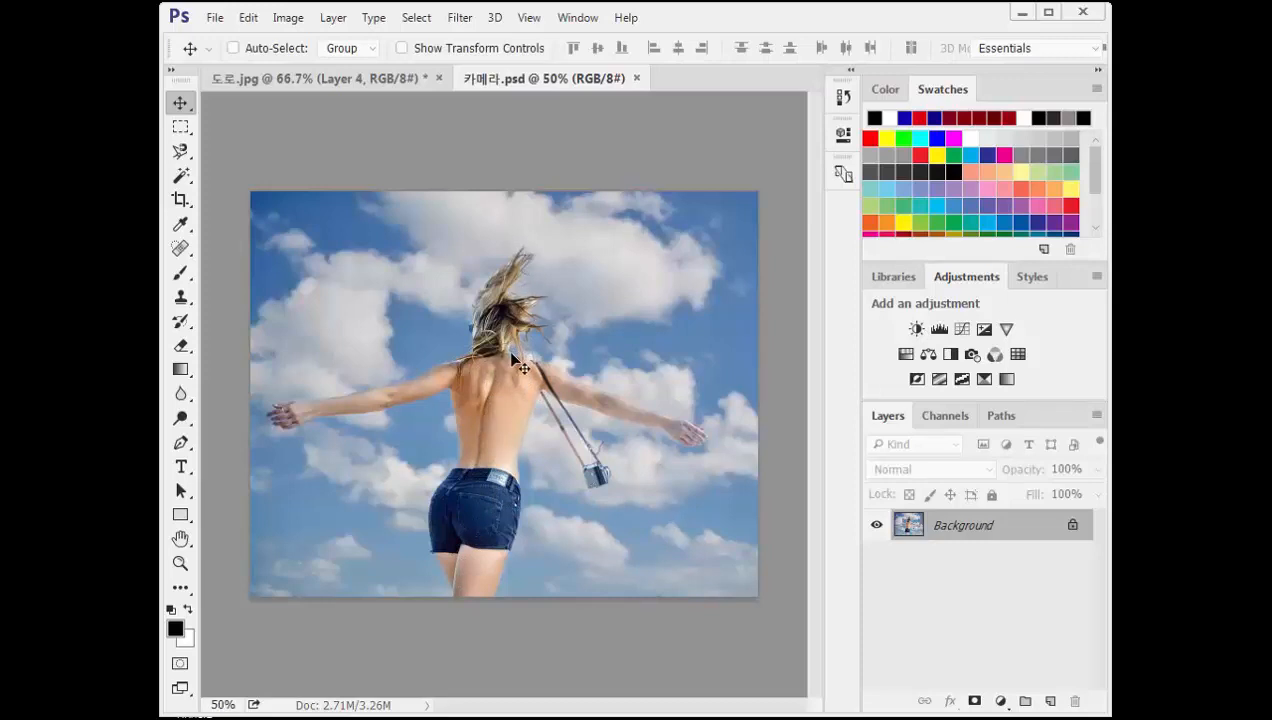
click(955, 418)
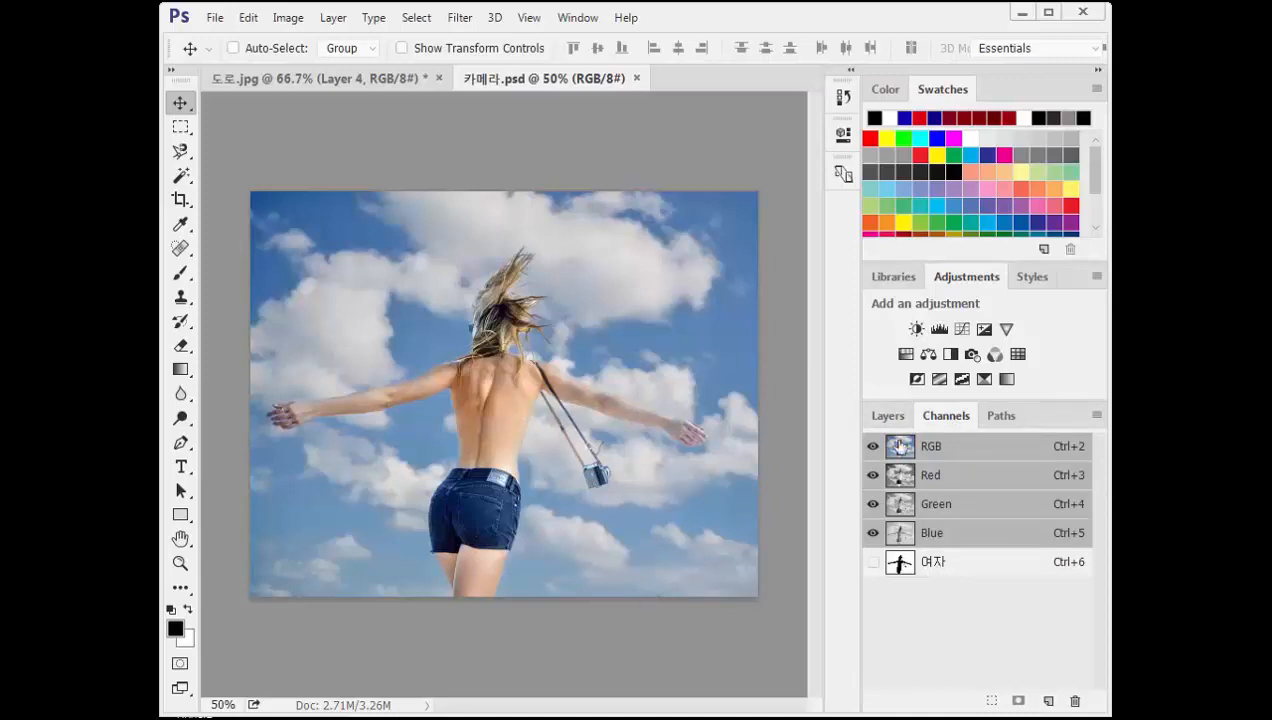
click(888, 416)
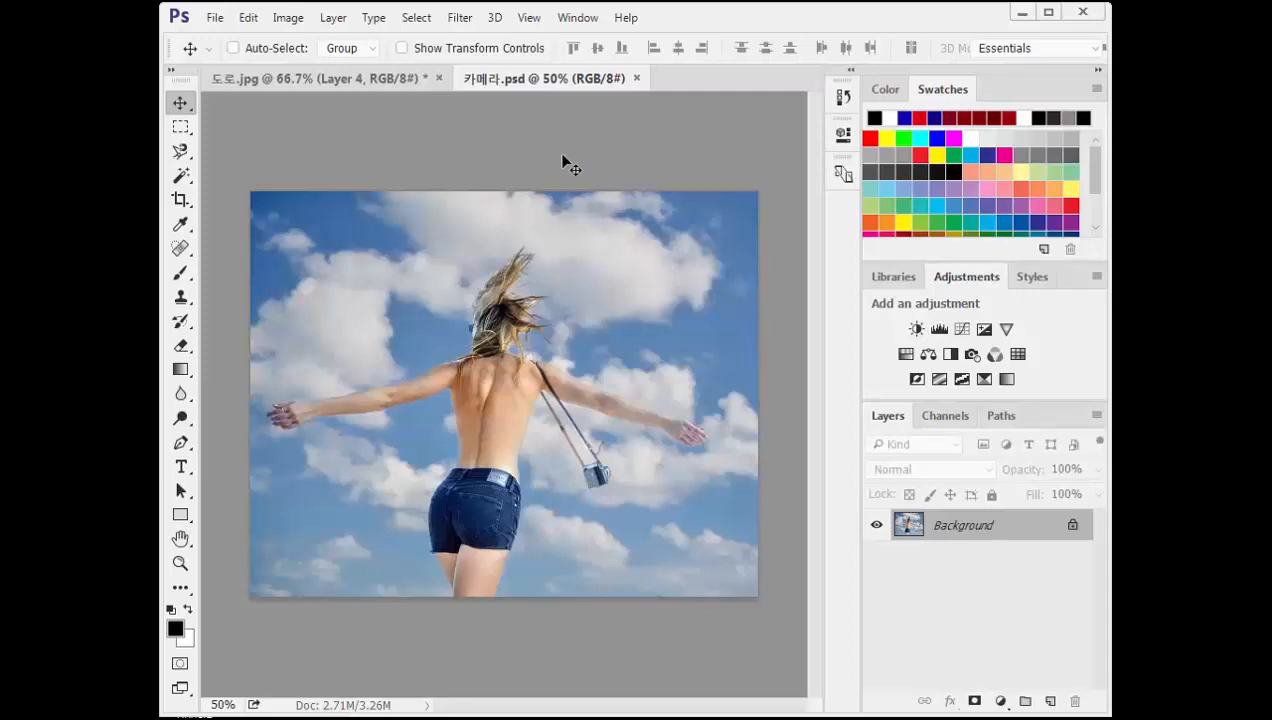
- Load the 여자 channel of 카메라.psd as a new selection around the woman
click(424, 20)
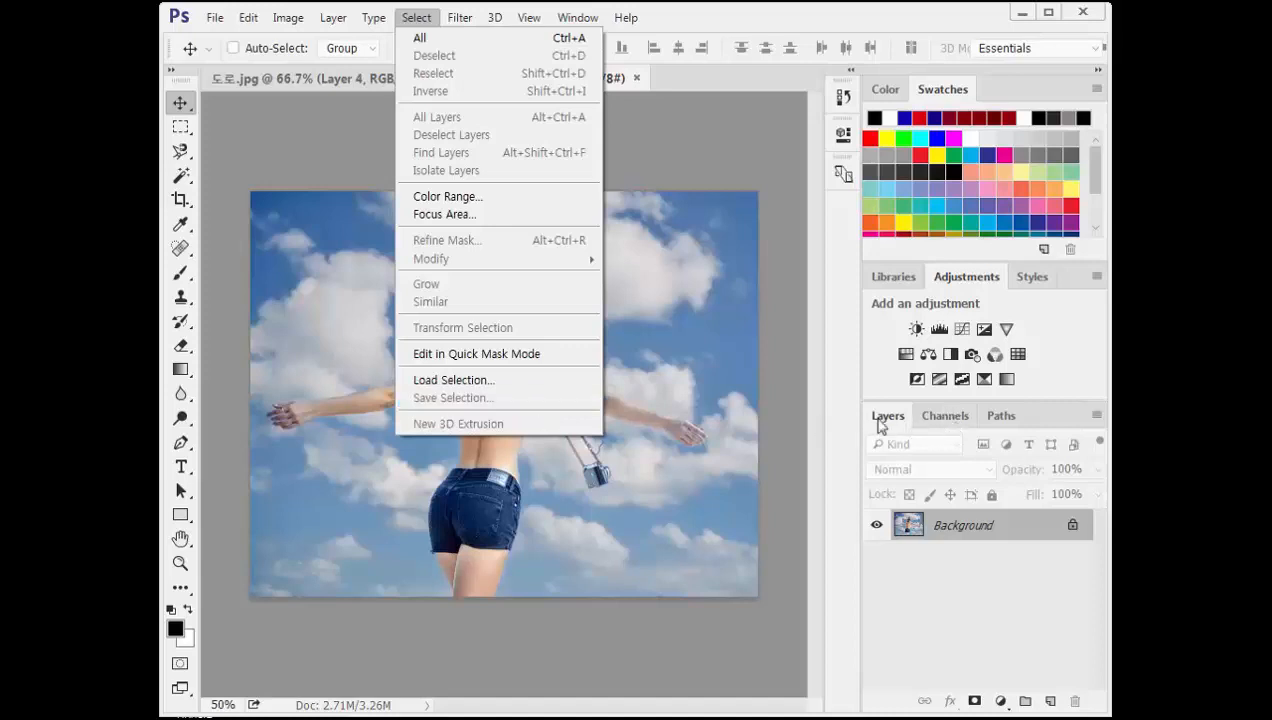
click(507, 388)
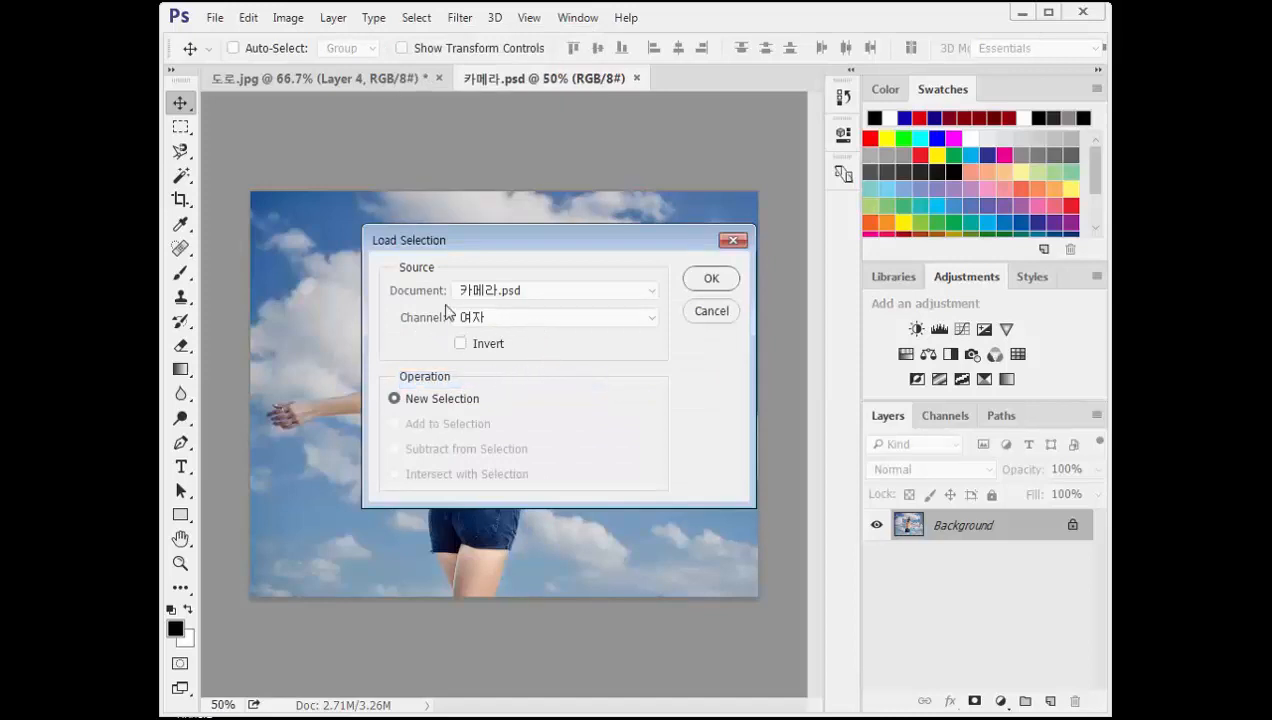
click(492, 318)
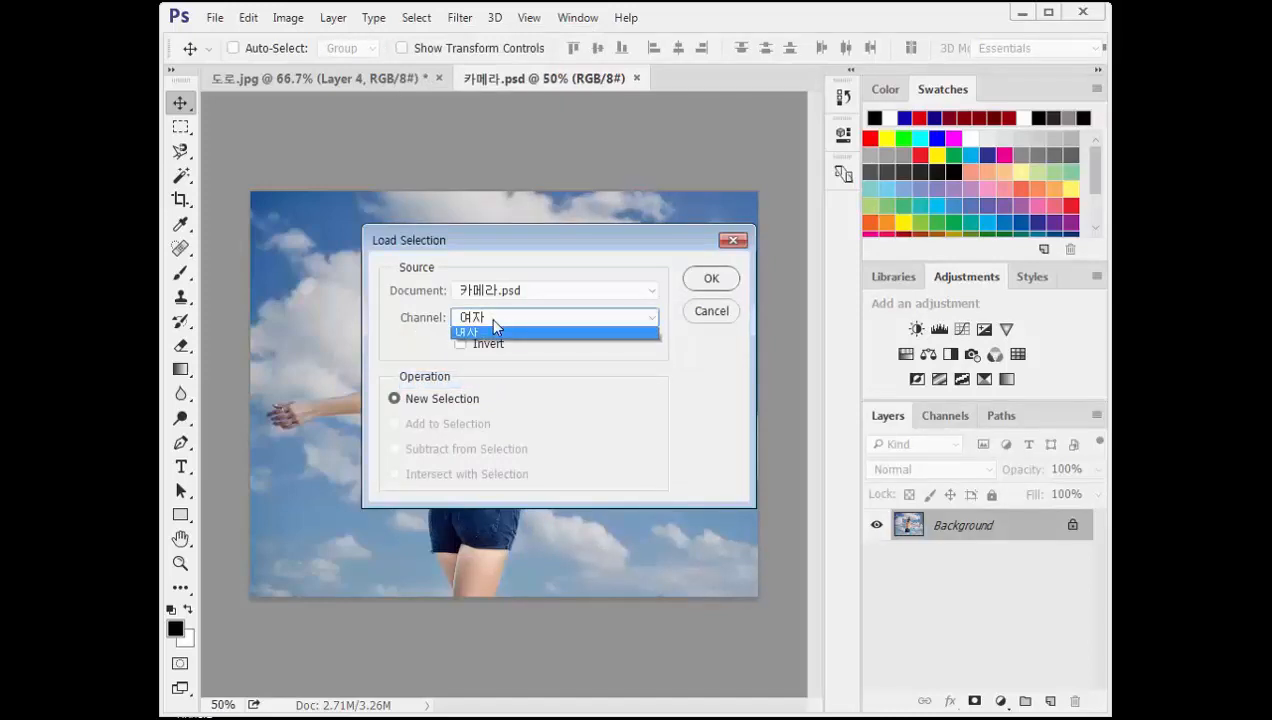
click(493, 328)
click(714, 280)
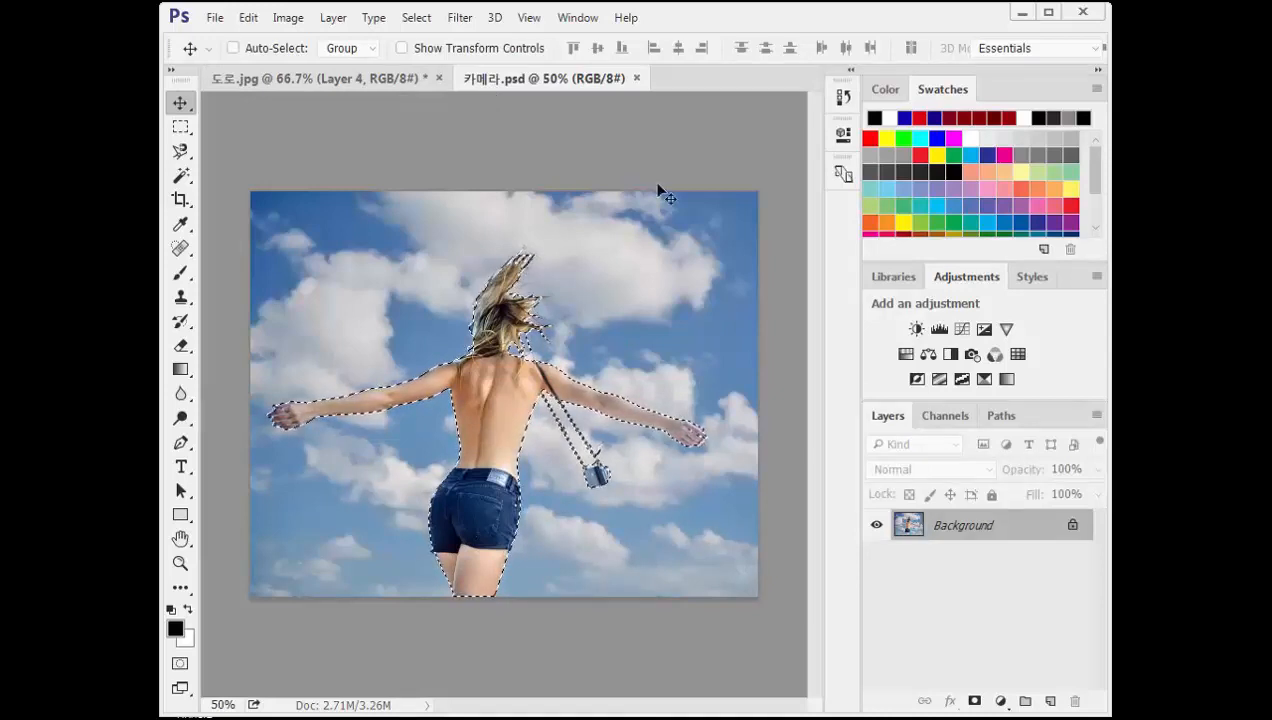
- Copy the selected woman, close 카메라.psd, and paste her into the 도로.jpg road photo above Layer 4
click(636, 78)
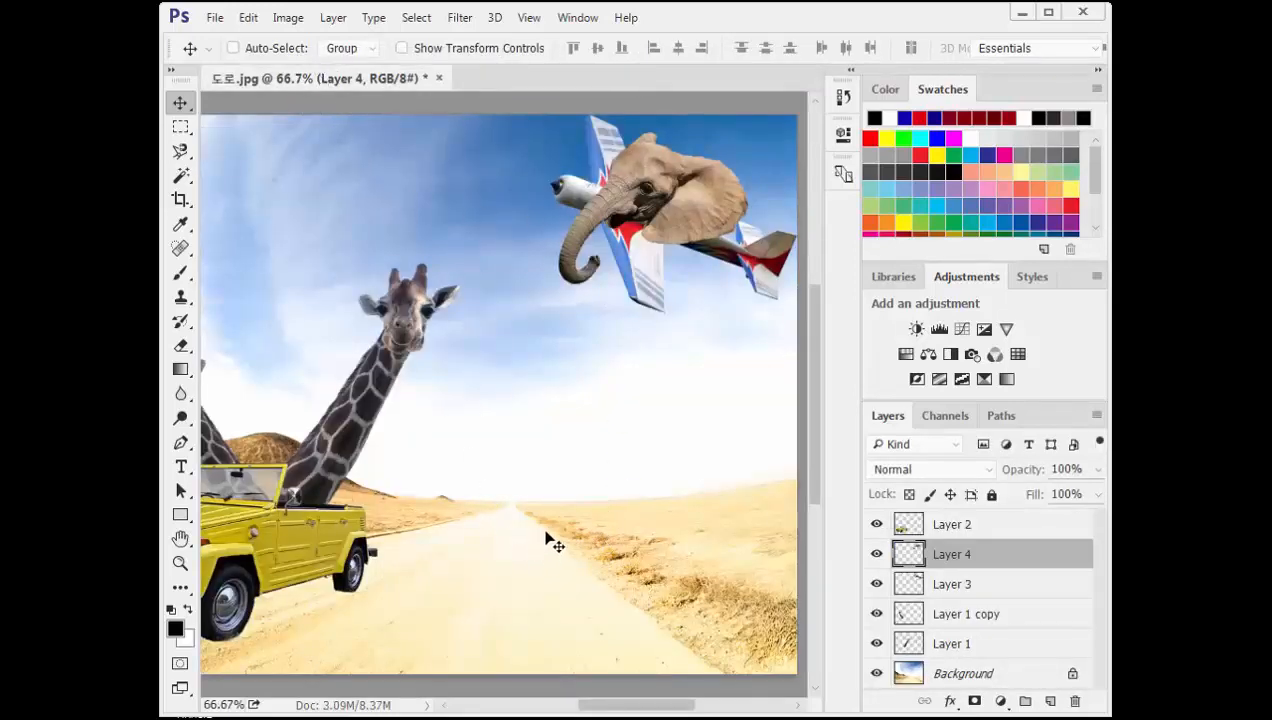
key(ctrl)
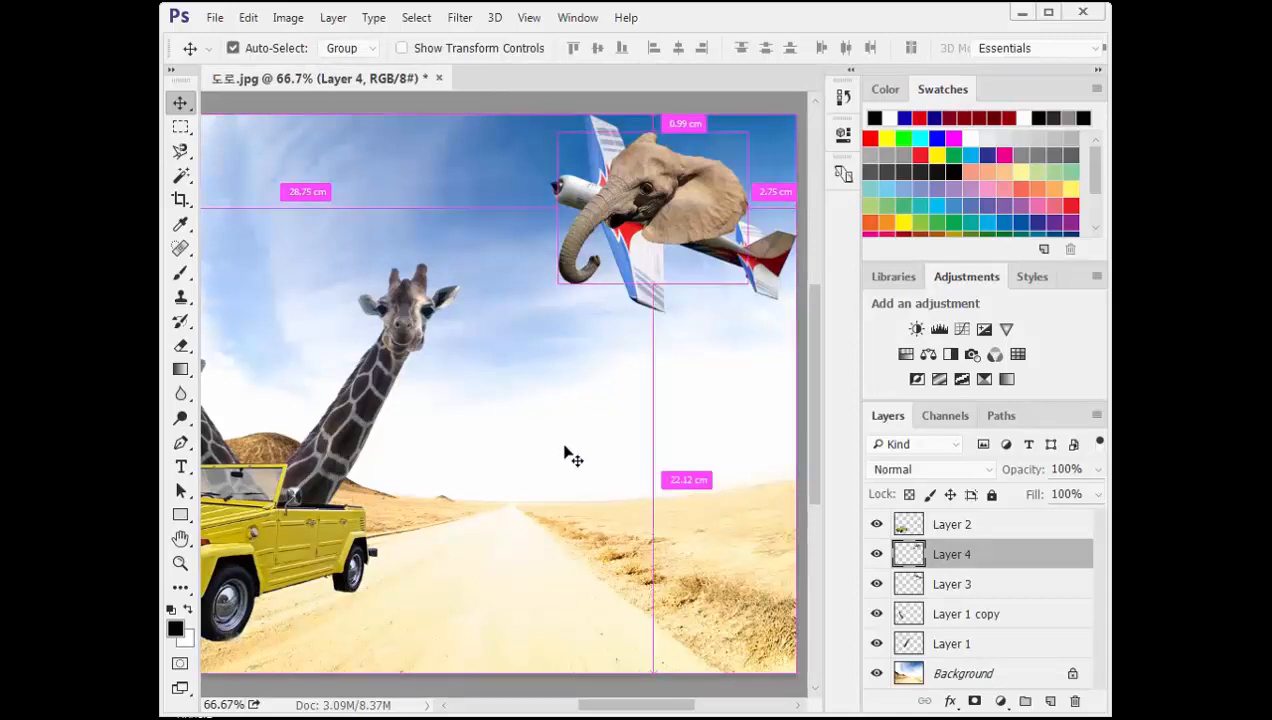
key(ctrl+v)
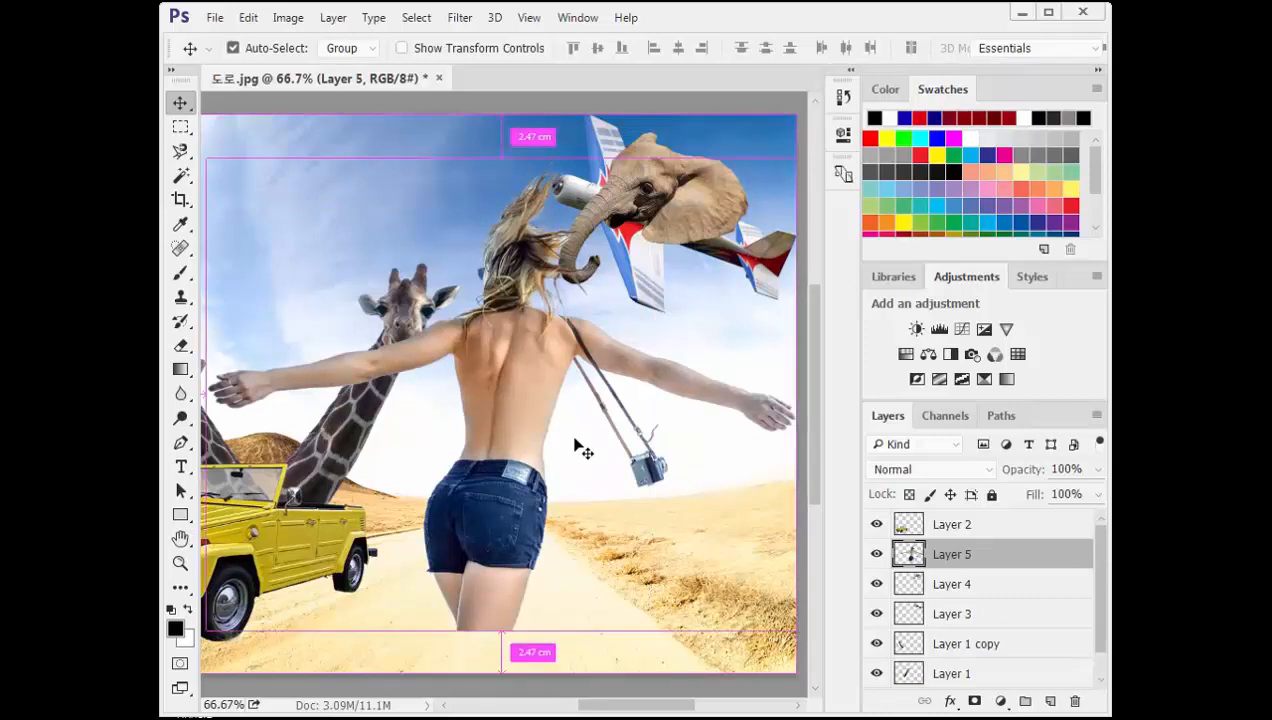
- Scale the pasted woman on Layer 5 proportionally to about 72.5%, place her at the road photo's lower right edge, and apply the transform
key(ctrl+t)
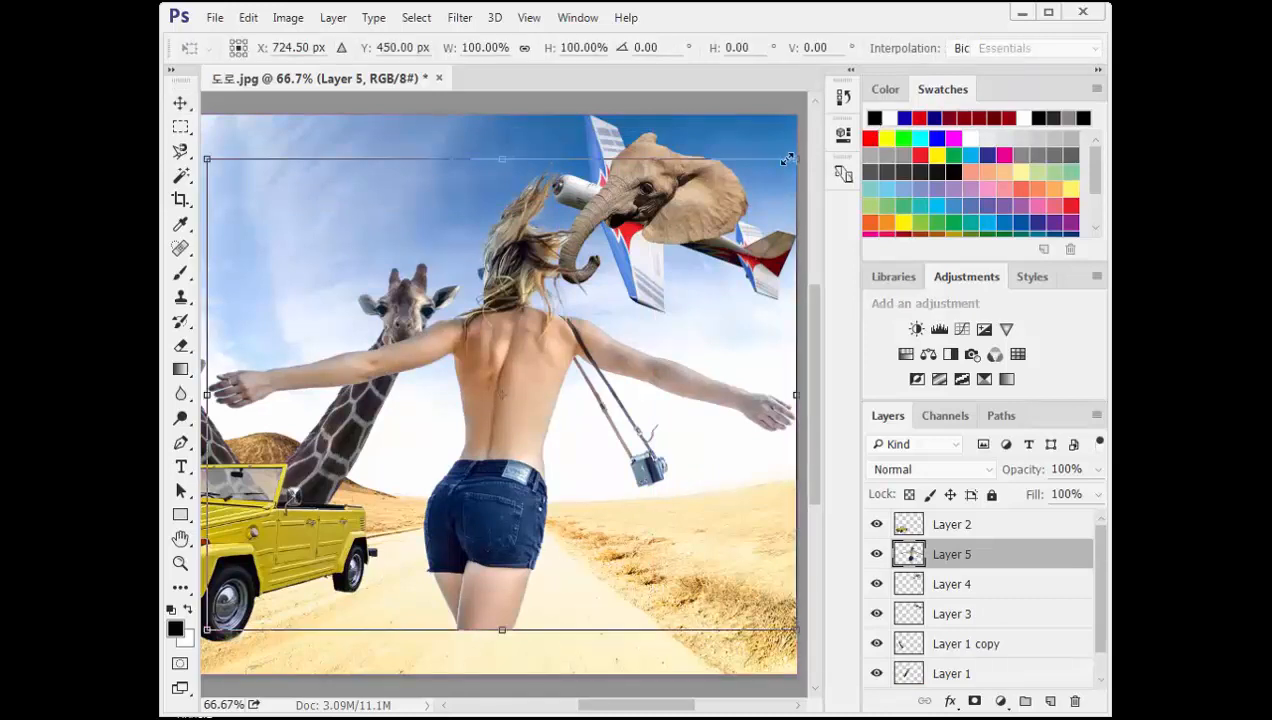
drag(796, 160, 597, 380)
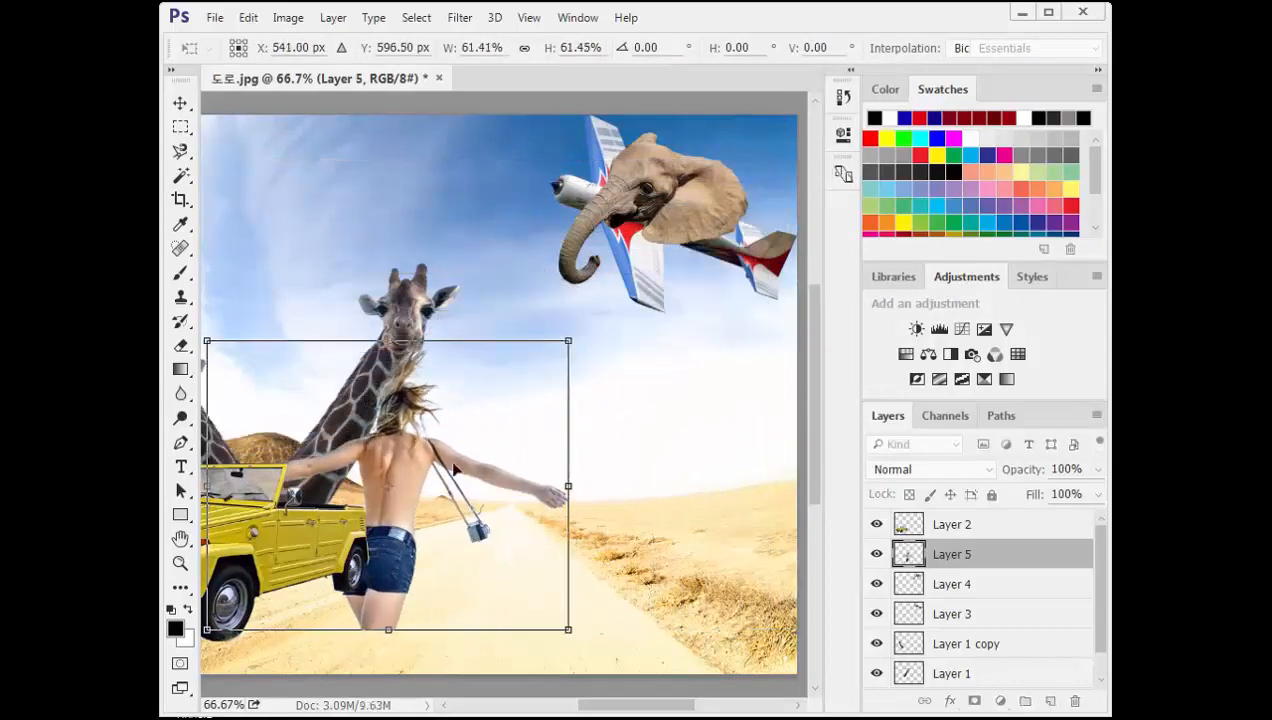
drag(451, 447, 645, 503)
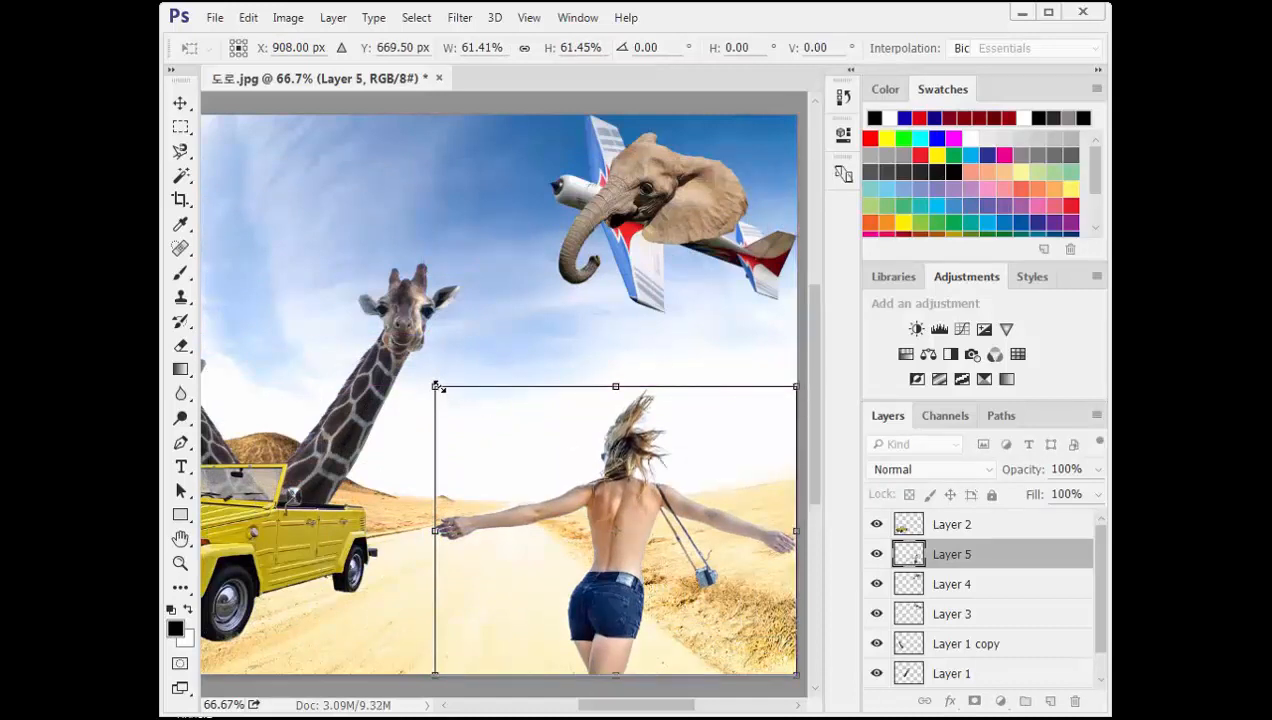
drag(439, 388, 378, 361)
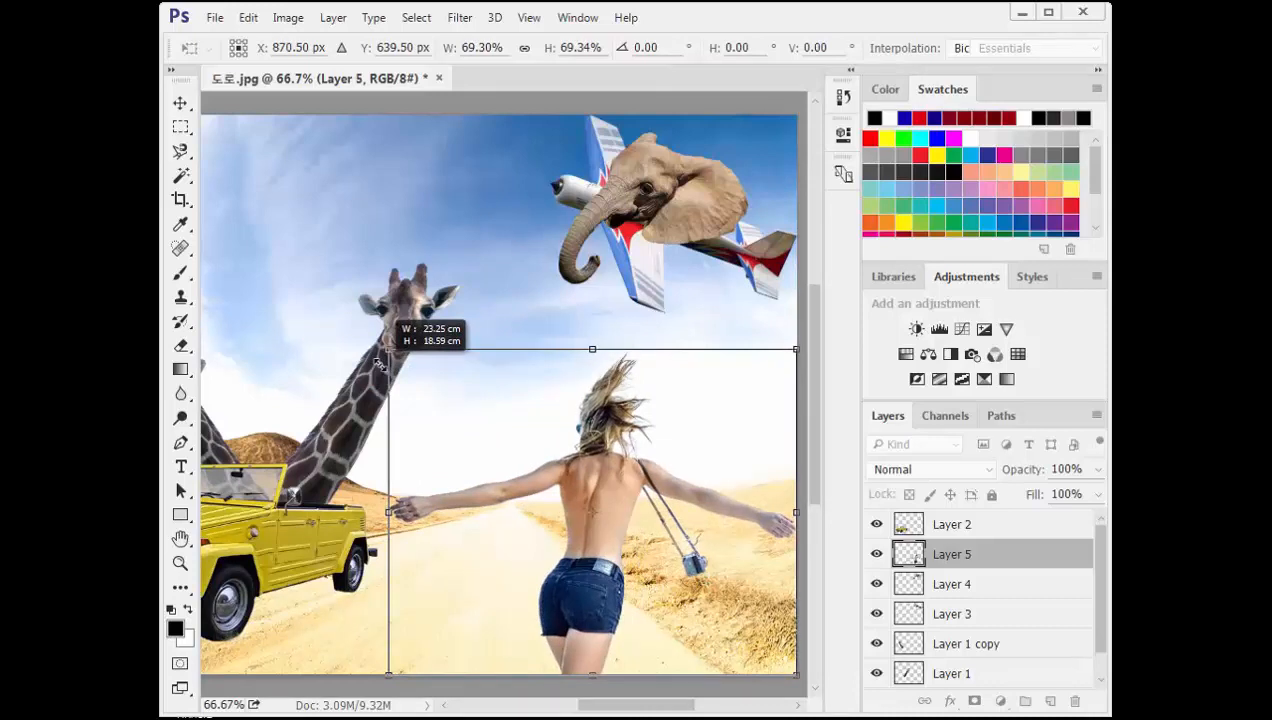
drag(378, 362, 351, 357)
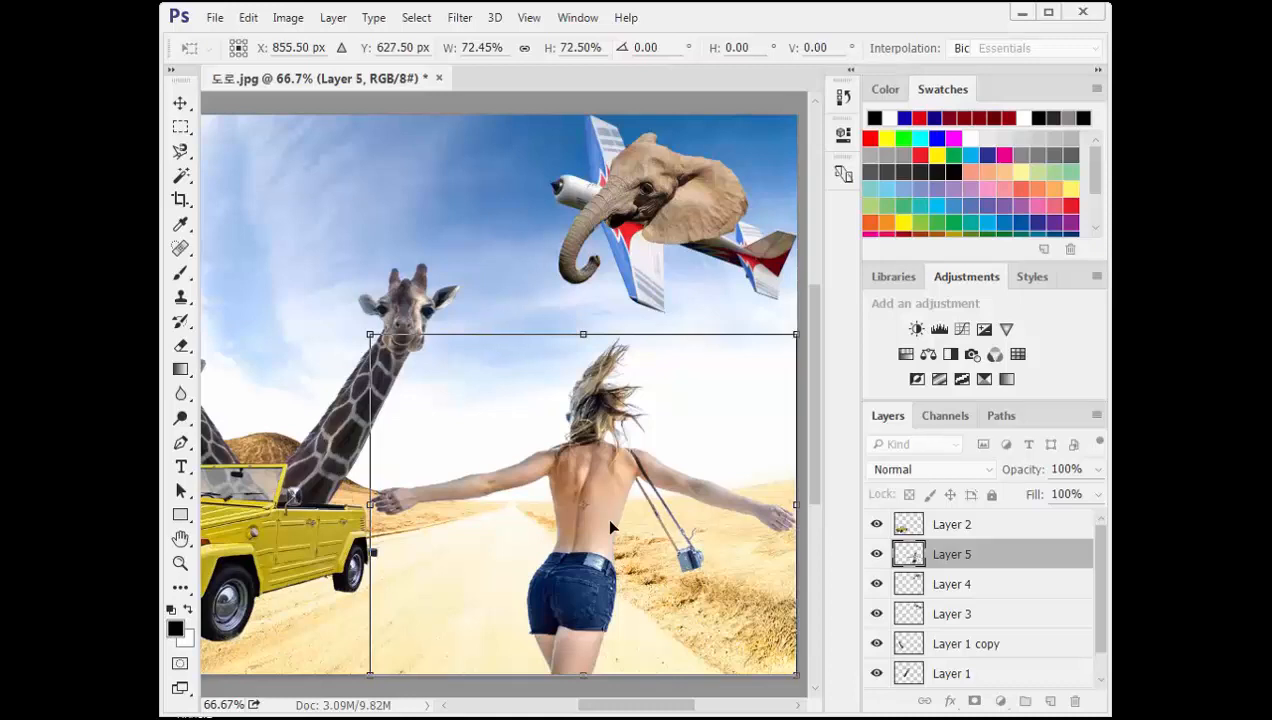
key(Return)
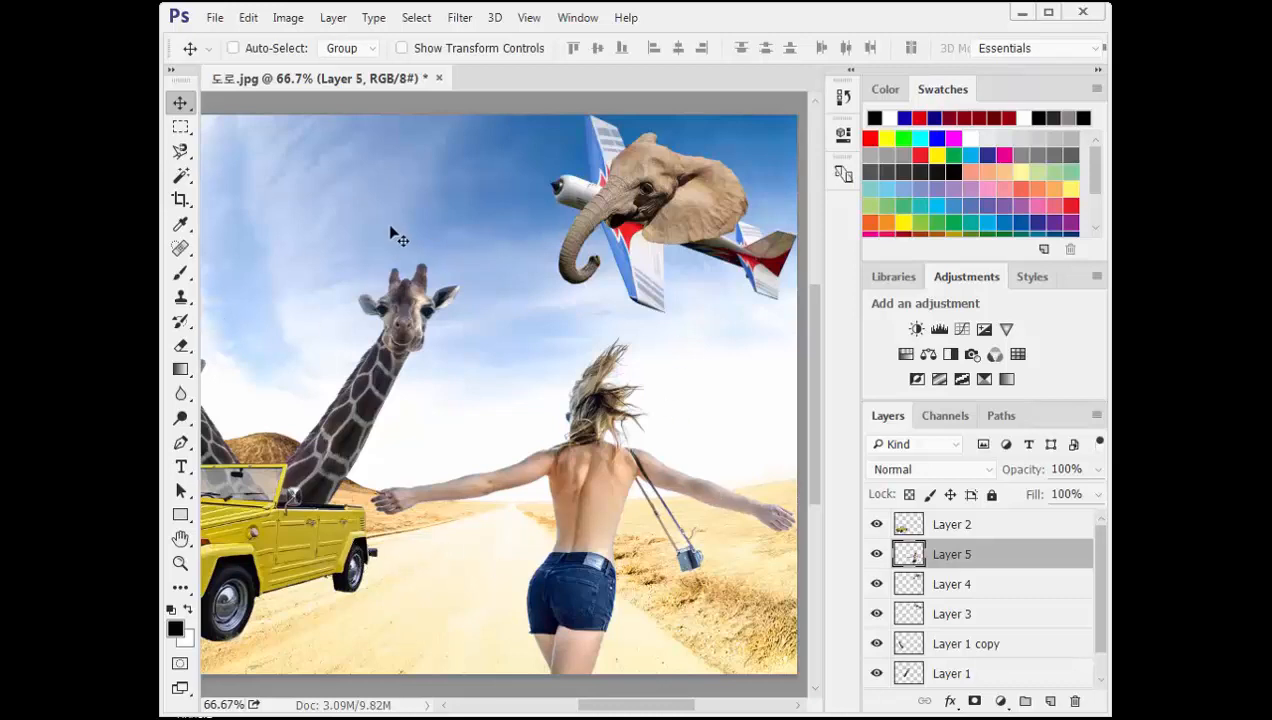
double_click(181, 541)
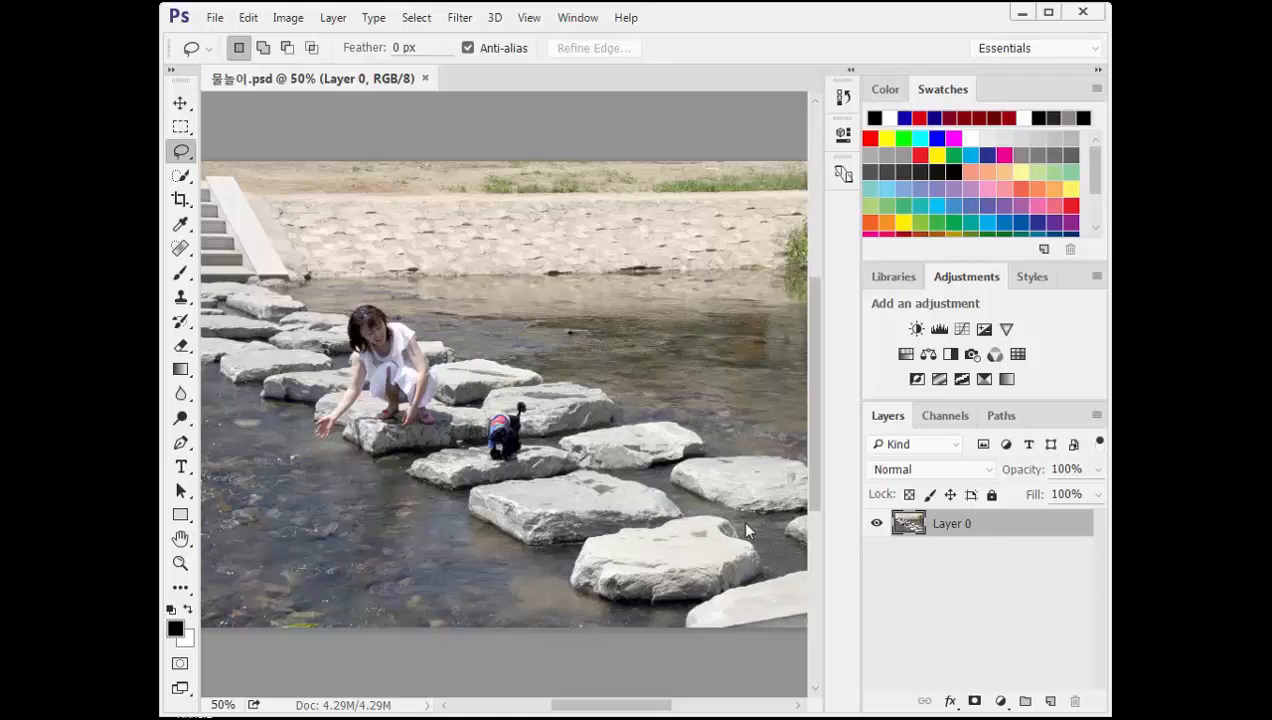
- Extend the canvas of 물놀이.psd by a relative height of 5 cm, keeping the photo centred
click(289, 18)
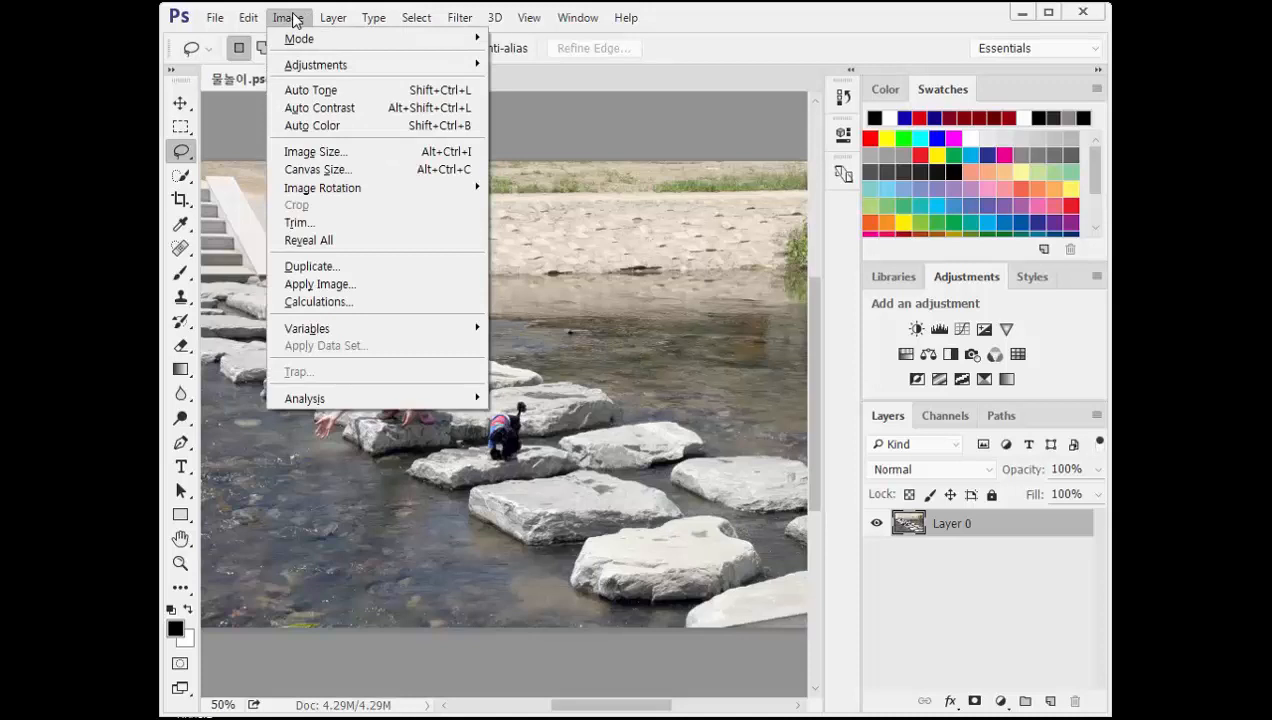
click(376, 176)
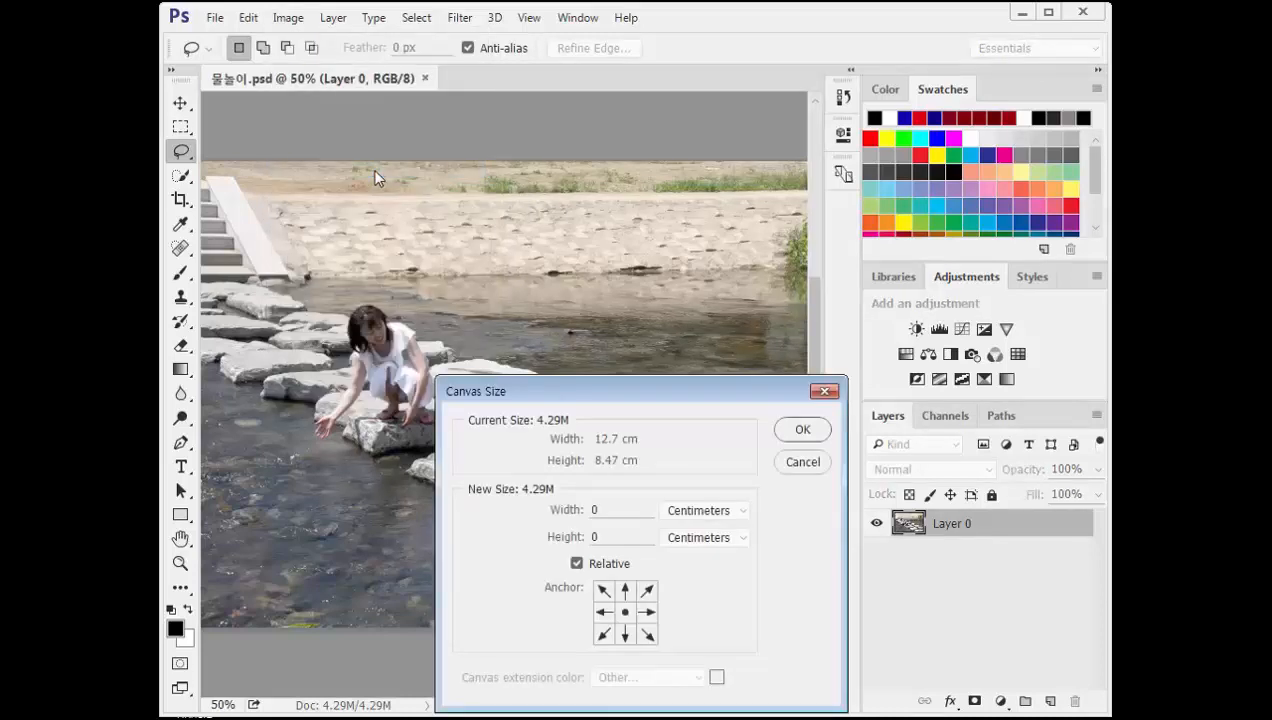
double_click(613, 537)
text(5)
click(820, 435)
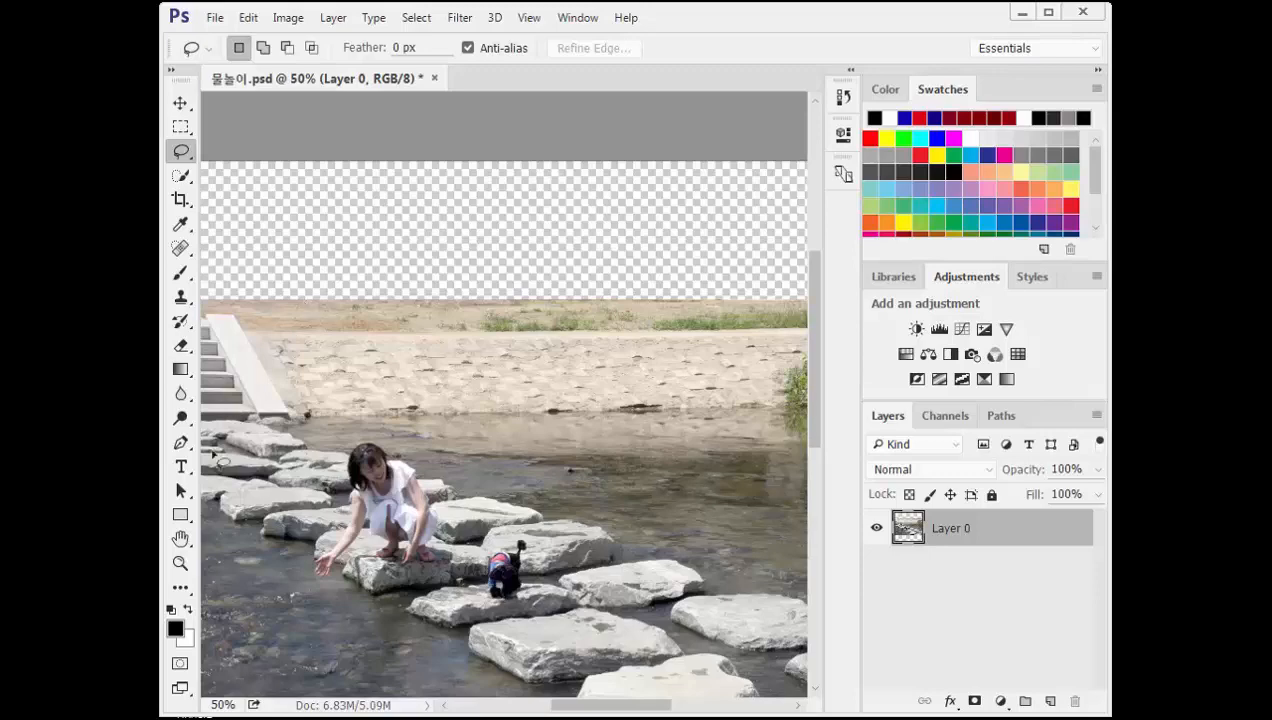
- Lasso a loose freehand selection around the crouching woman and the small dog on the stepping stones
double_click(180, 541)
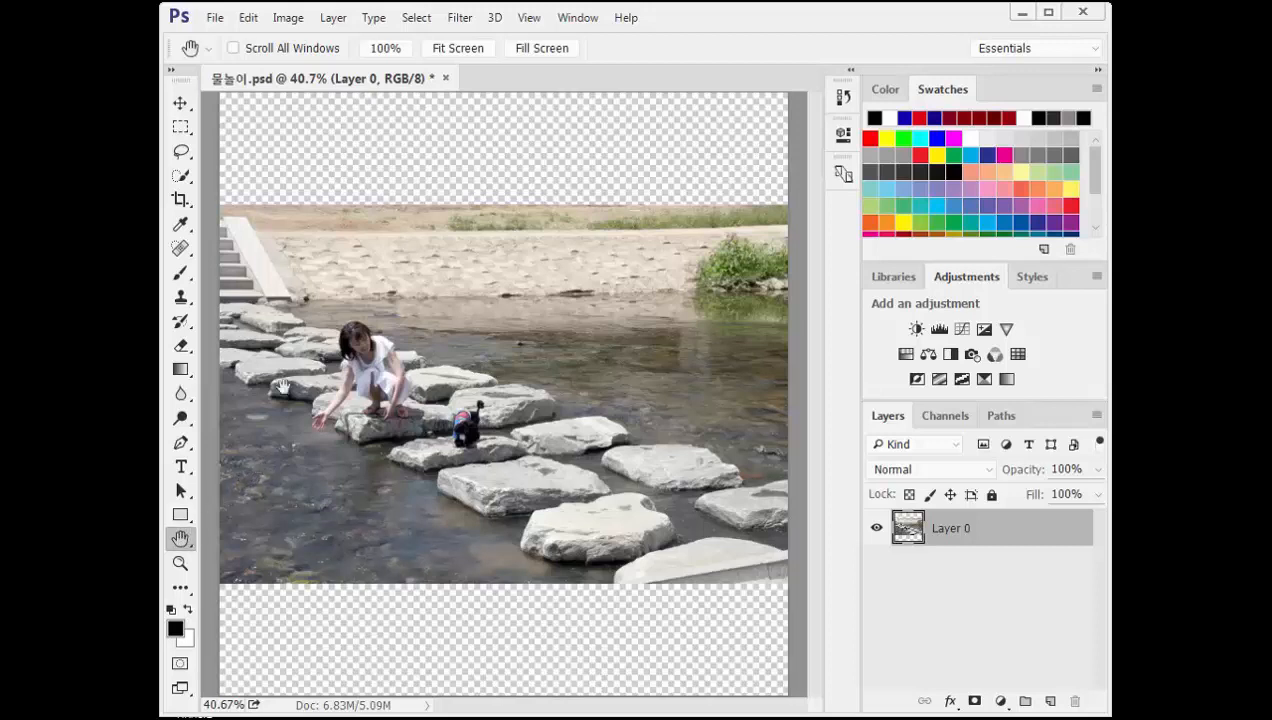
click(184, 153)
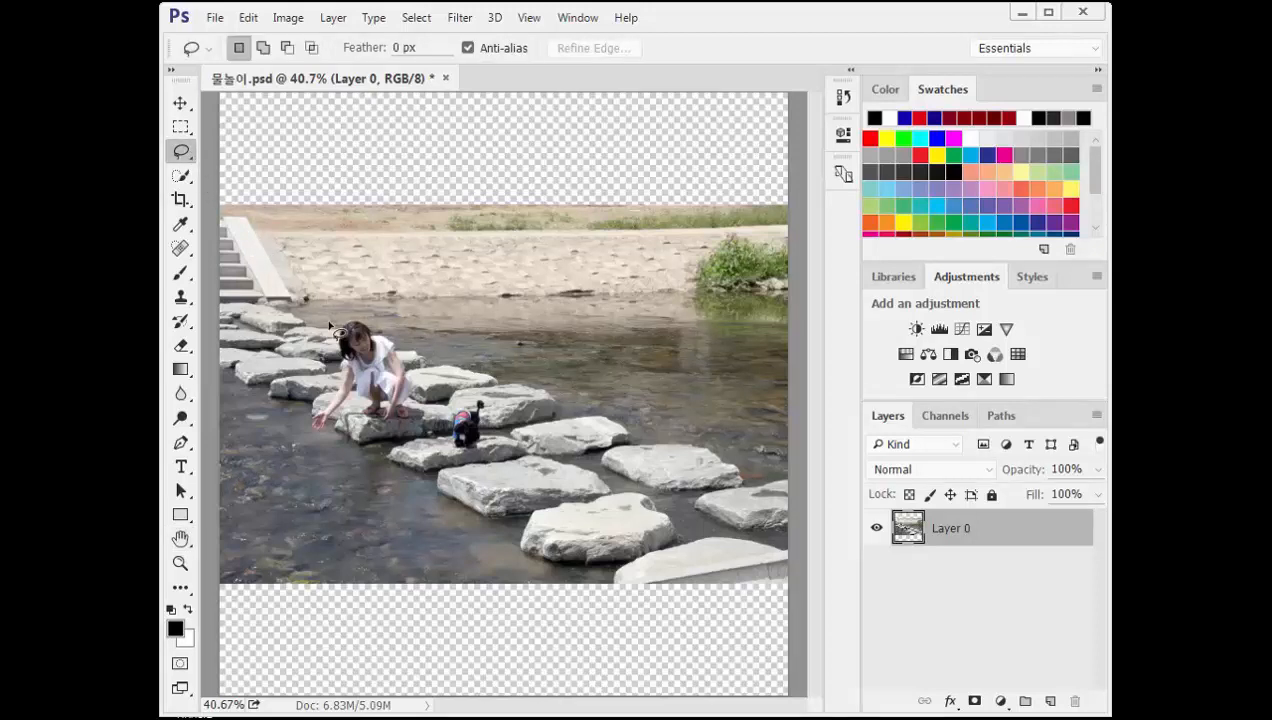
mouse_move(334, 328)
mouse_down()
mouse_move(326, 366)
mouse_move(326, 320)
mouse_move(366, 306)
mouse_move(476, 362)
mouse_move(514, 446)
mouse_move(497, 466)
mouse_move(458, 470)
mouse_move(318, 457)
mouse_move(300, 405)
mouse_move(321, 353)
mouse_up()
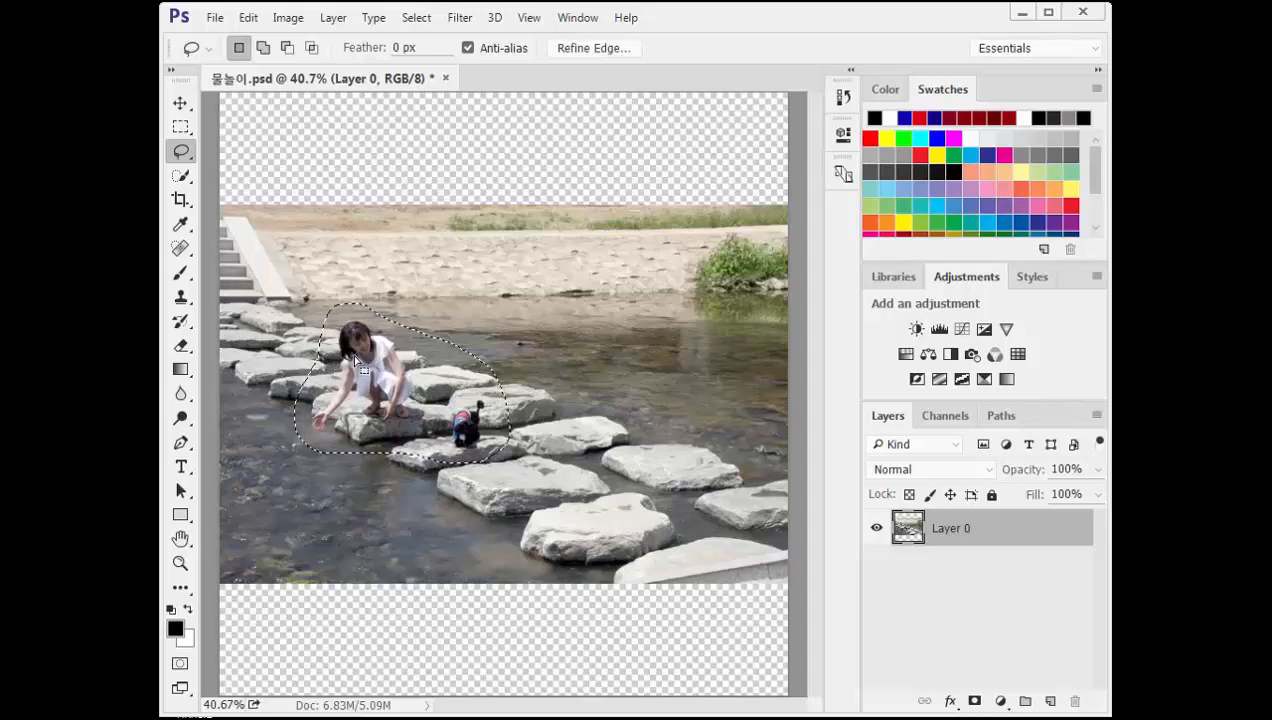
- Save the selection as a new channel named 1 in 물놀이.psd and deselect it
click(418, 20)
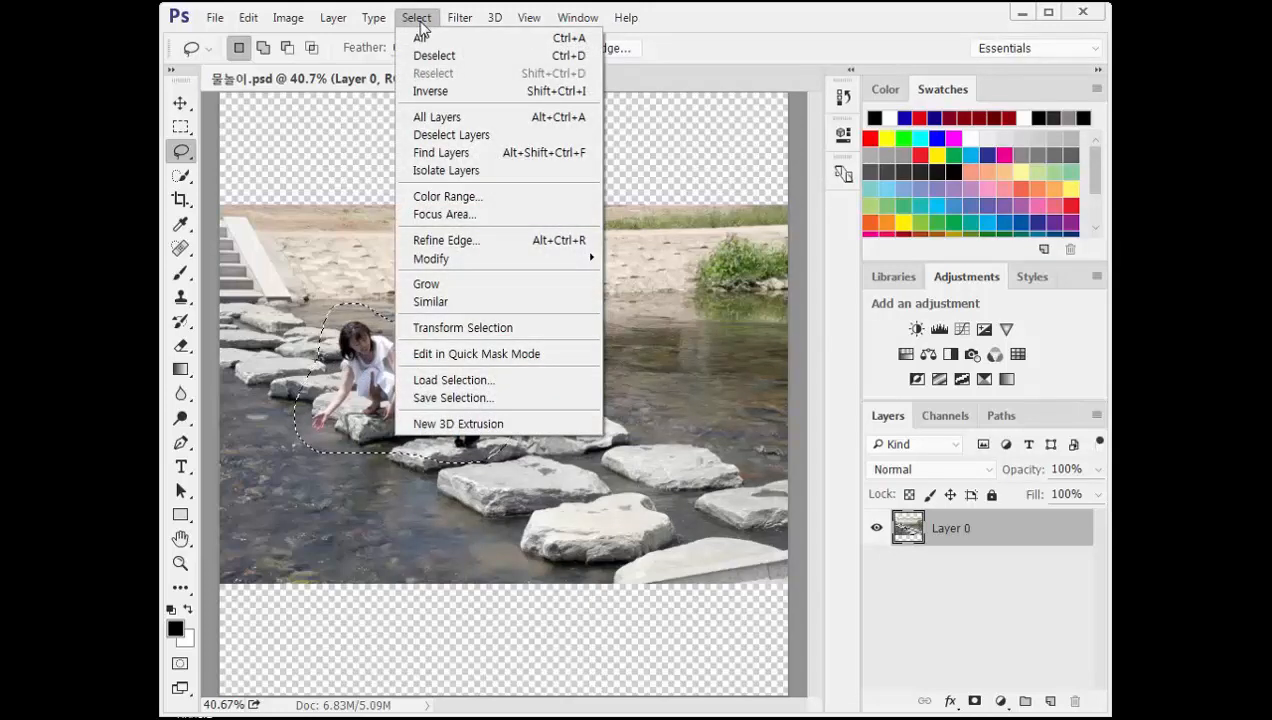
click(510, 401)
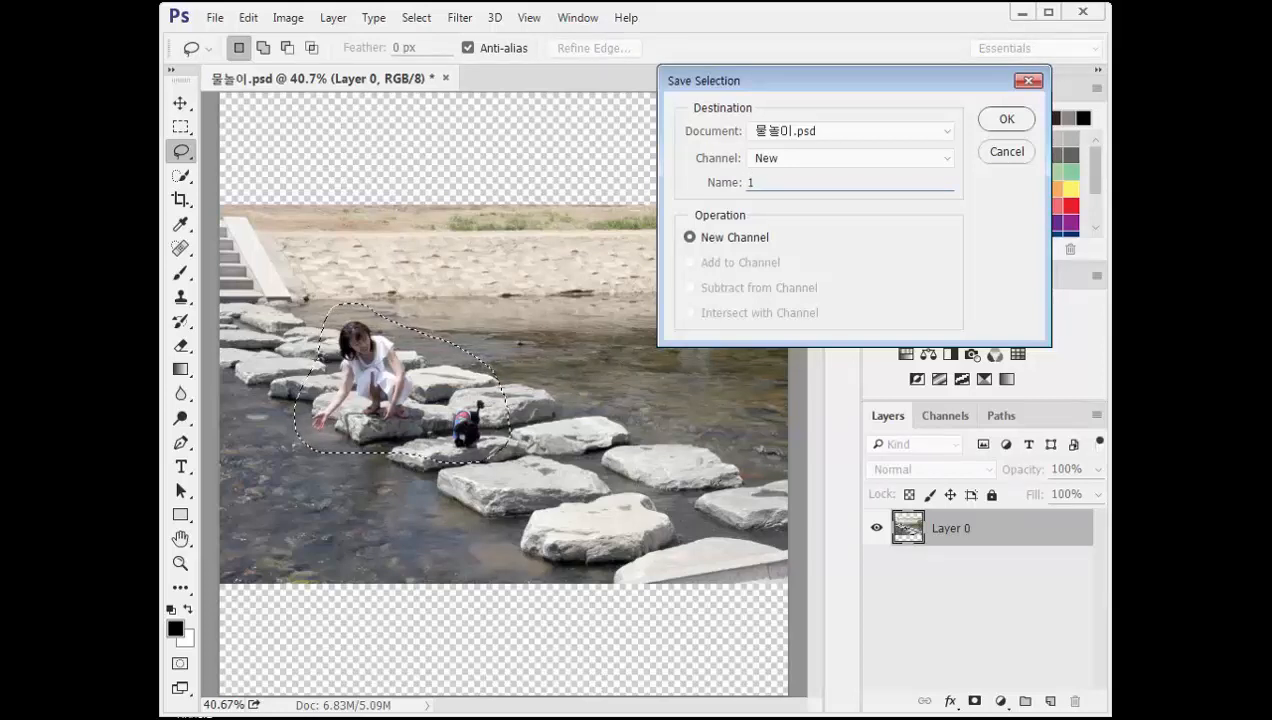
click(1010, 120)
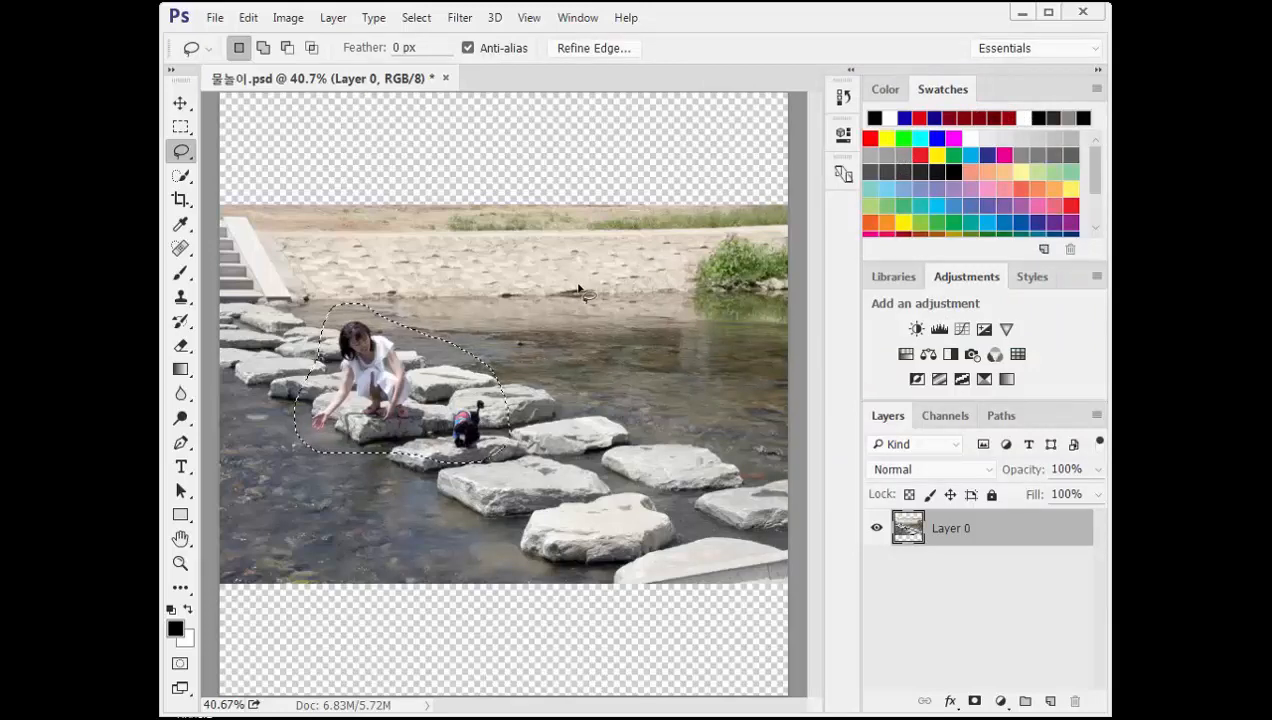
click(417, 20)
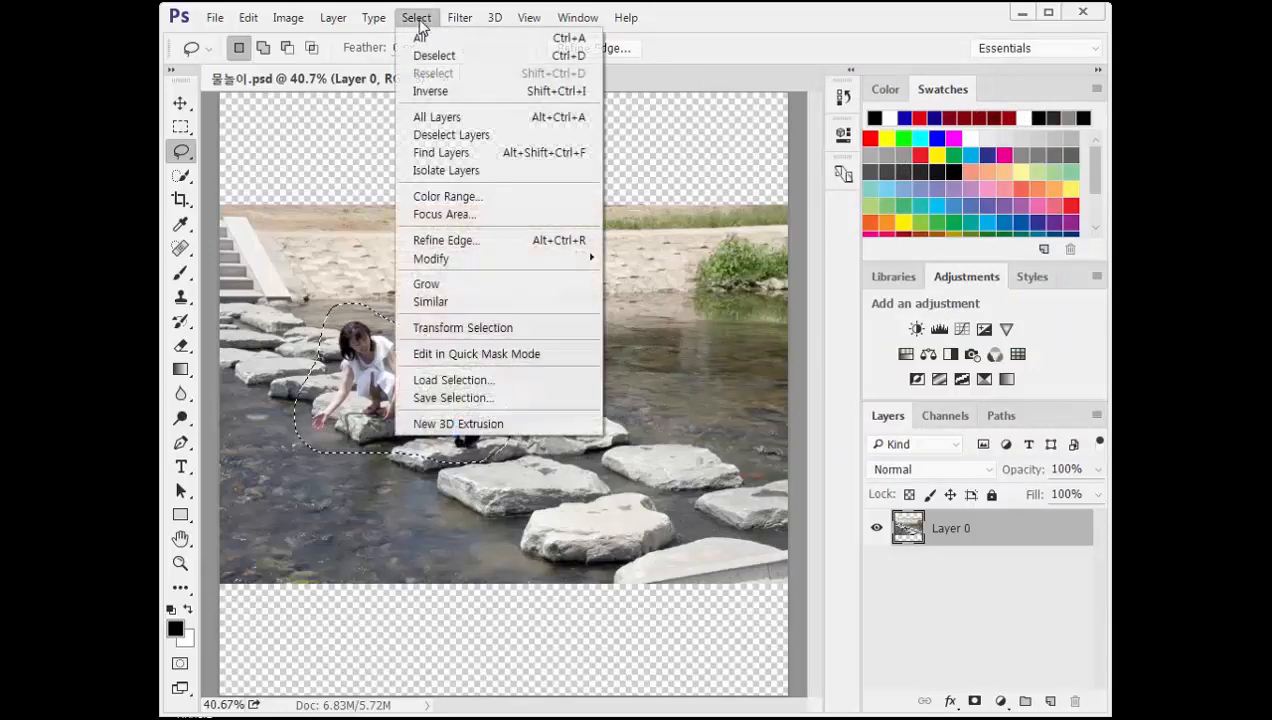
click(513, 57)
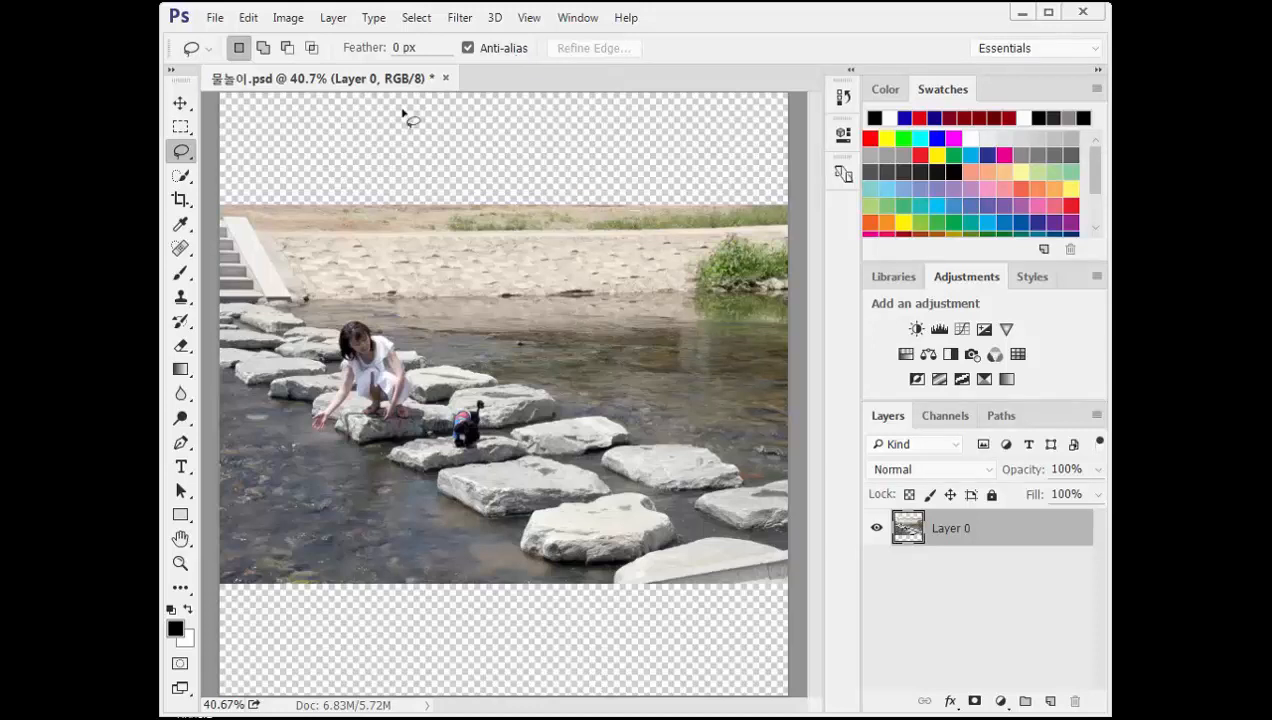
- Stretch Layer 0 with Content-Aware Scale to the canvas's upper and lower edges, about 159.1% high, protecting channel 1, and apply it
click(256, 18)
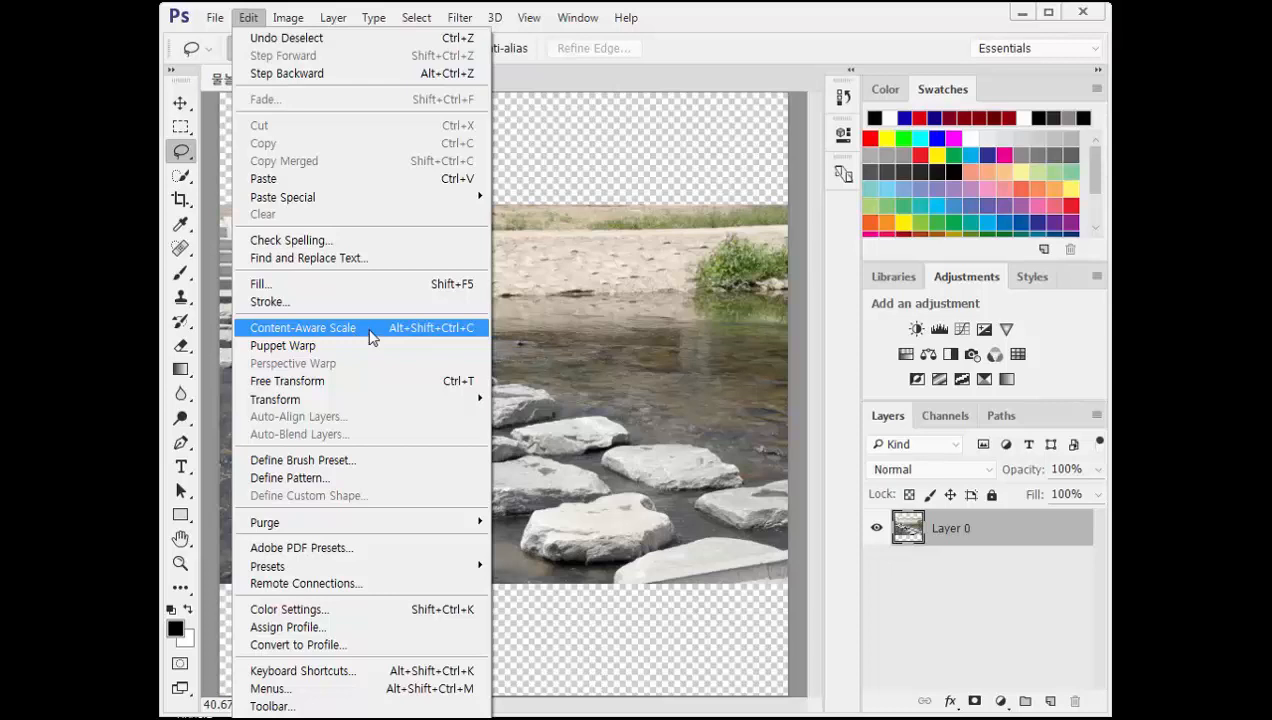
click(303, 328)
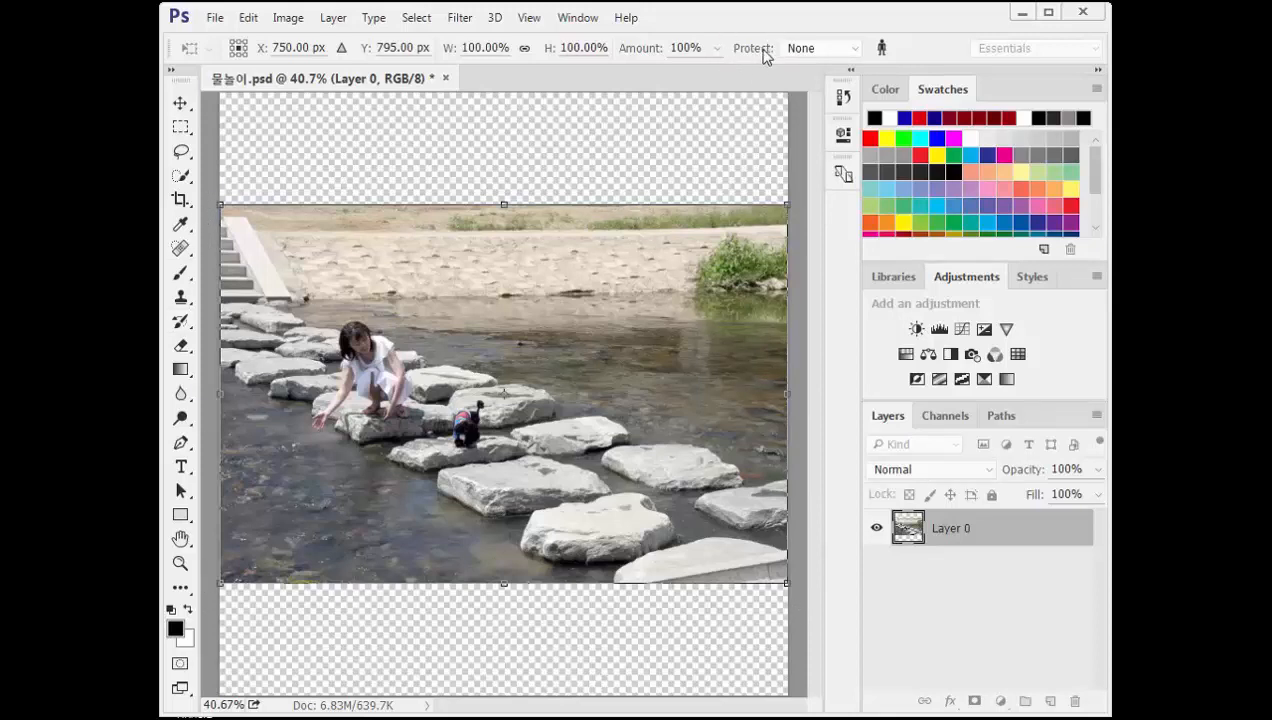
click(800, 49)
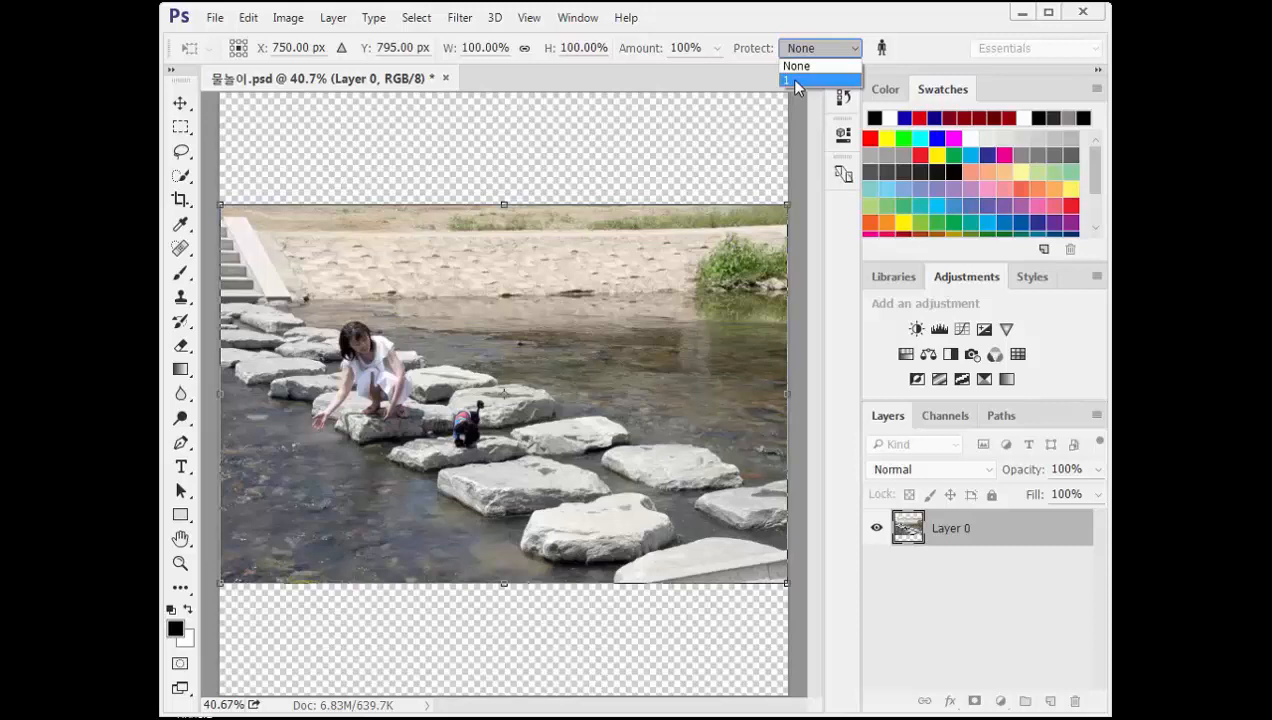
click(795, 80)
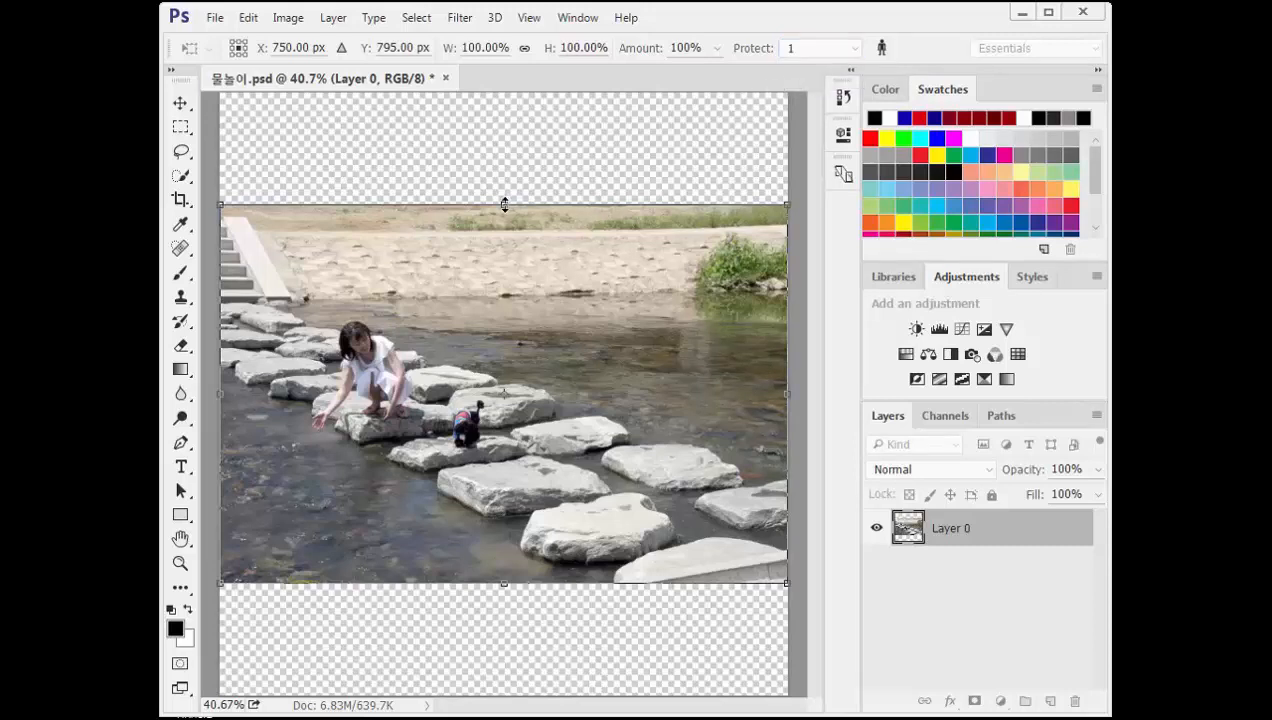
drag(504, 204, 504, 92)
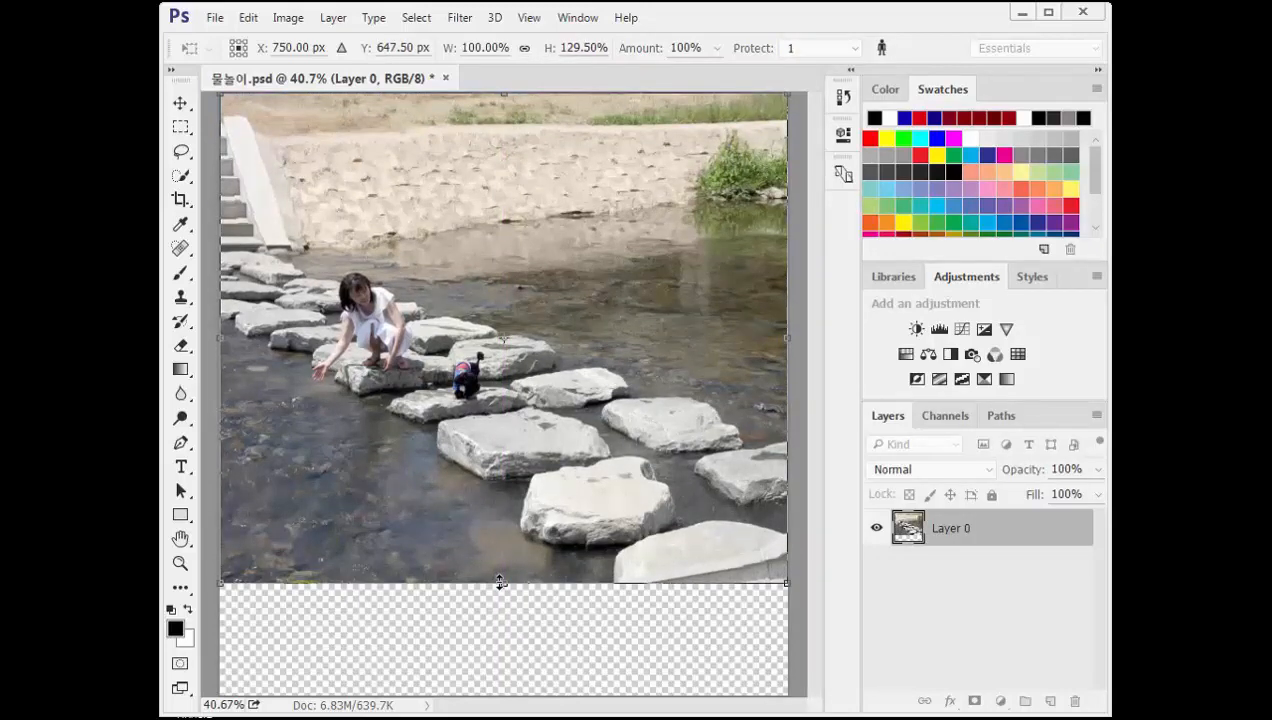
drag(500, 587, 494, 697)
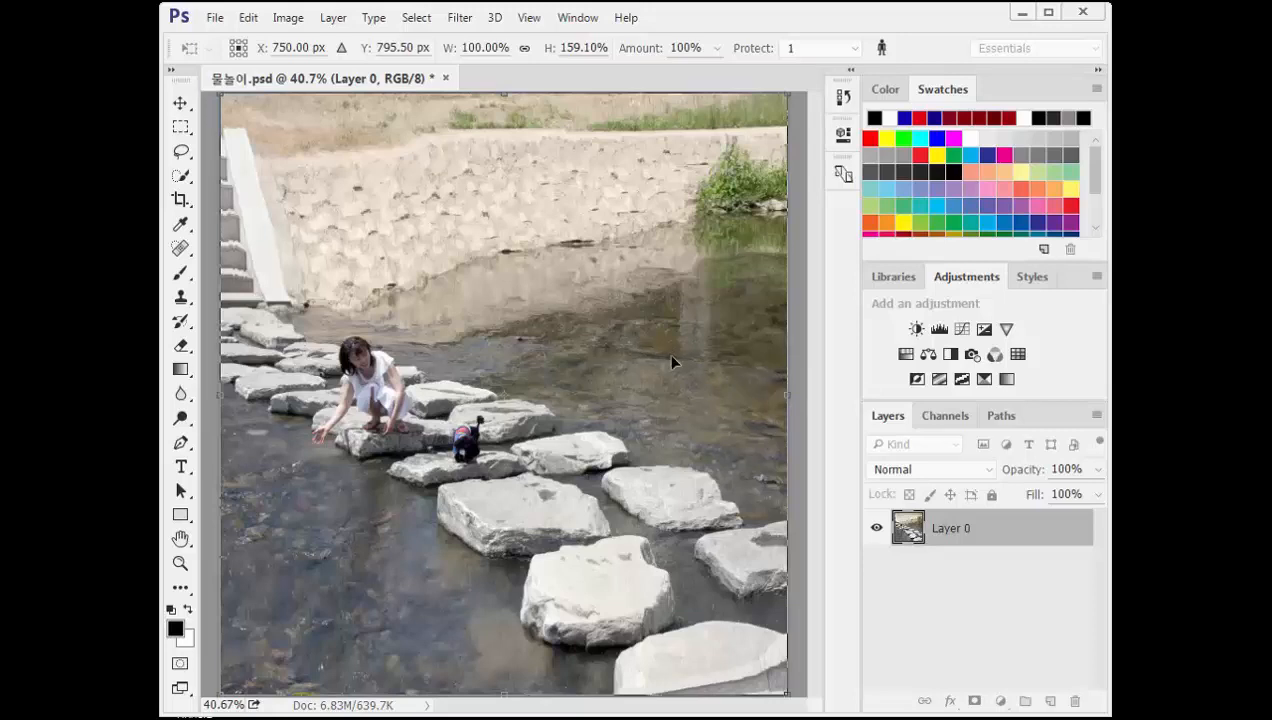
key(l)
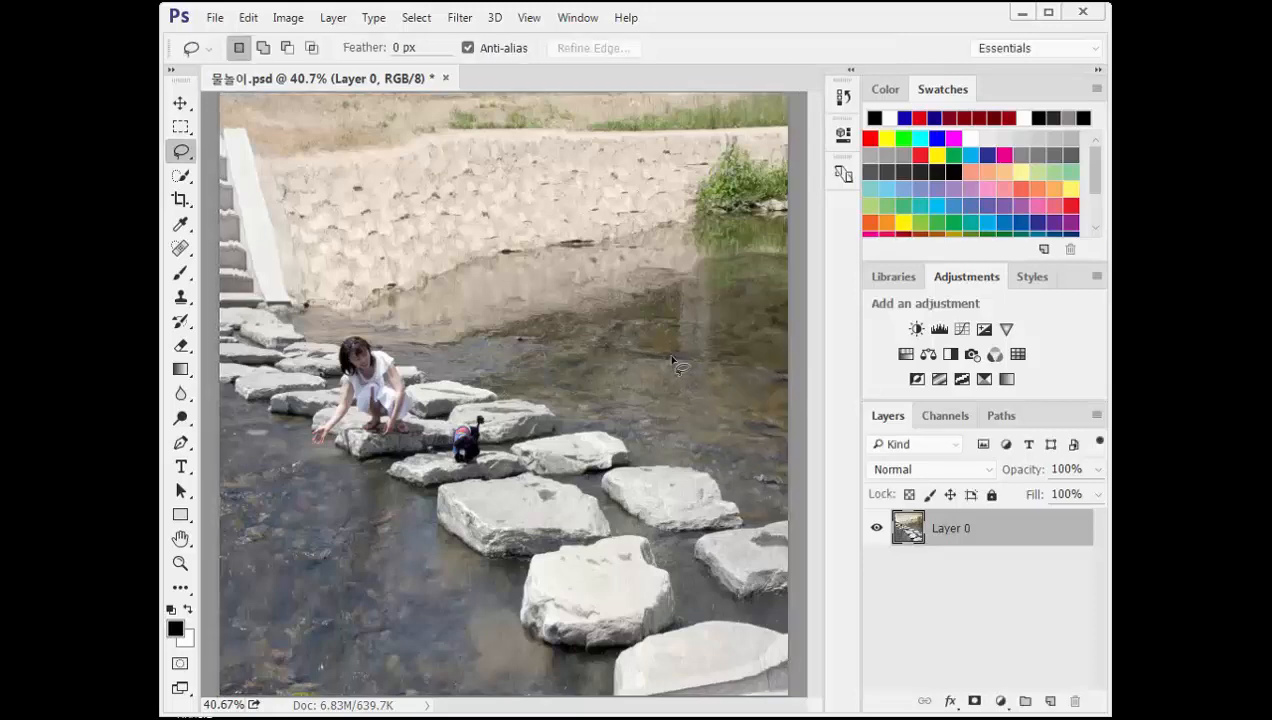